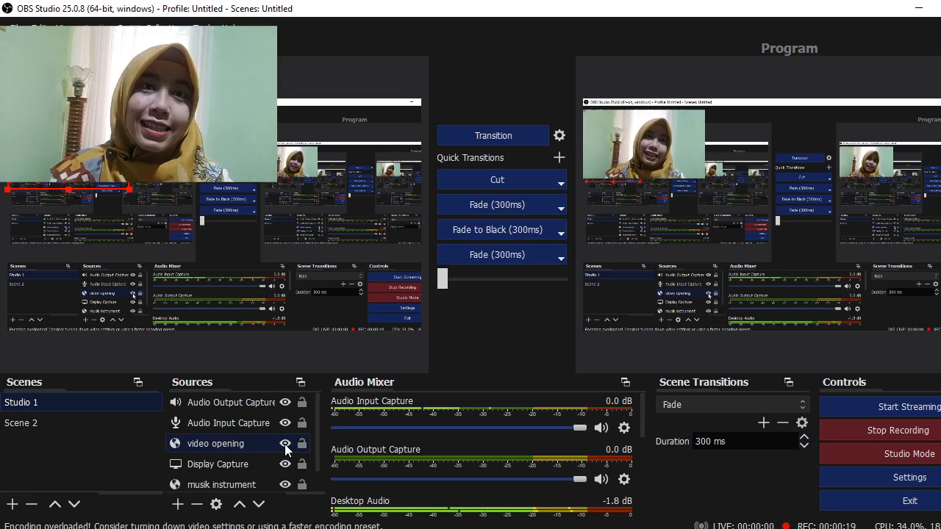
Hide the 'video opening' source in Studio 1 and transition the change to Program
{"action": "left_click", "coordinate": [285, 444]}
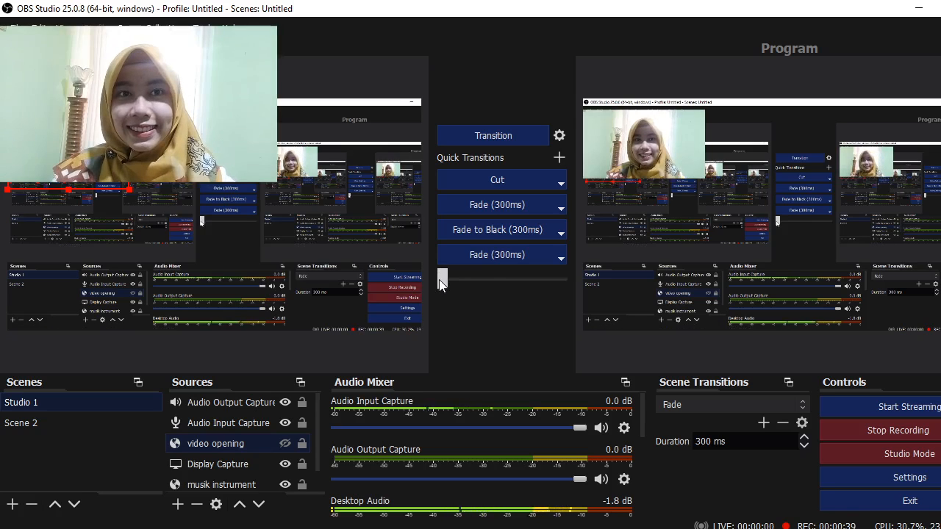
{"action": "left_click_drag", "start_coordinate": [439, 277], "coordinate": [598, 415]}
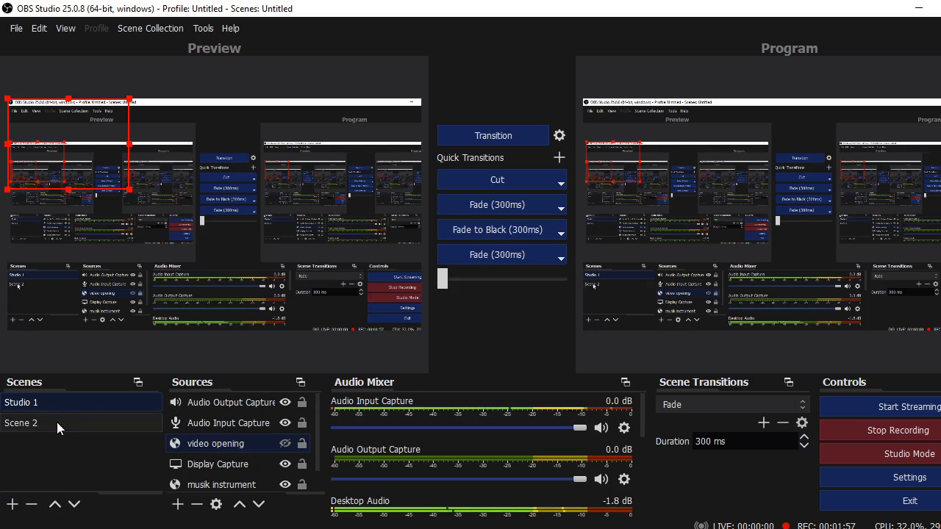
Create a scene named 'STUDIO UTAMA' and transition it to the program output
{"action": "left_click", "coordinate": [18, 507]}
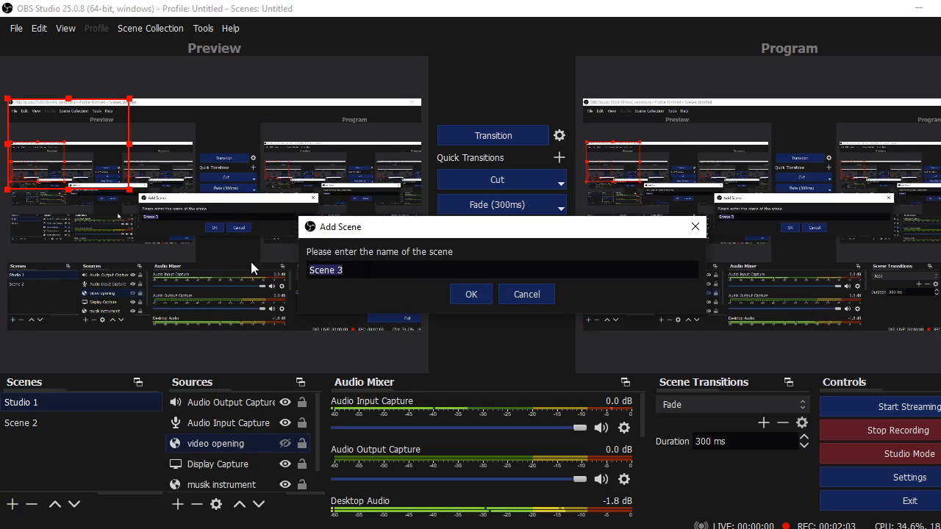
{"action": "key", "text": "BackSpace"}
{"action": "type", "text": "ST"}
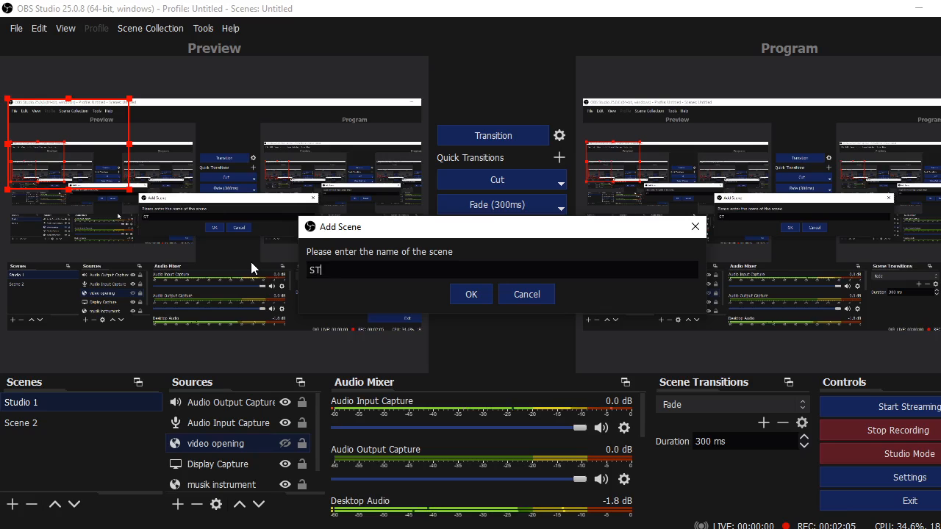
{"action": "type", "text": "UDIO UTAMA"}
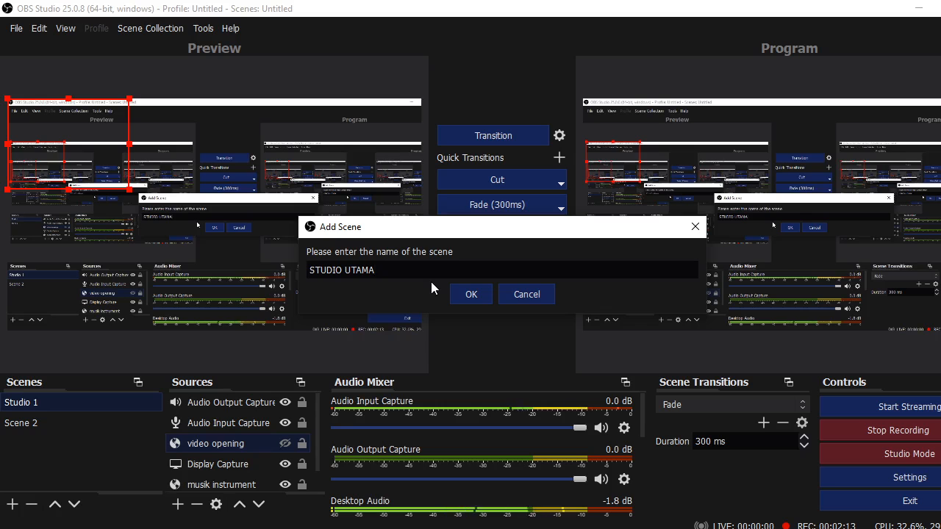
{"action": "left_click", "coordinate": [469, 293]}
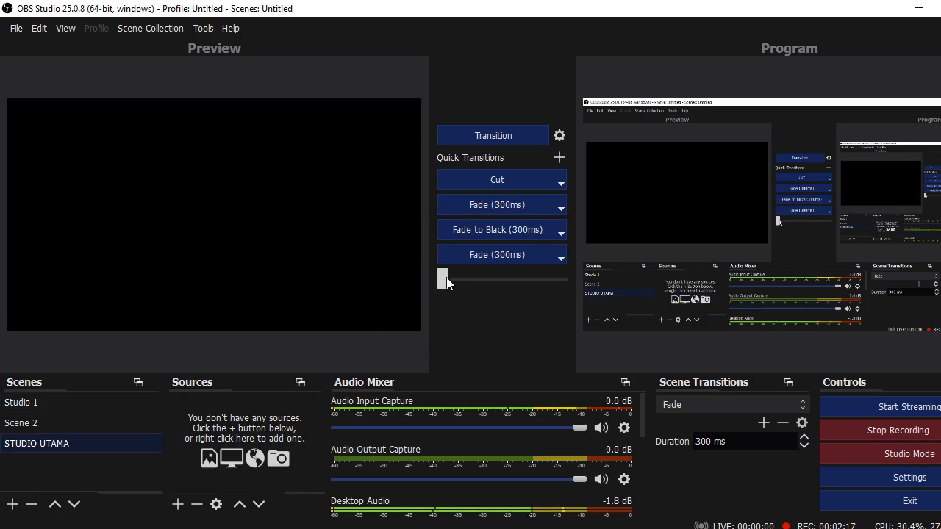
{"action": "left_click_drag", "start_coordinate": [445, 279], "coordinate": [585, 310]}
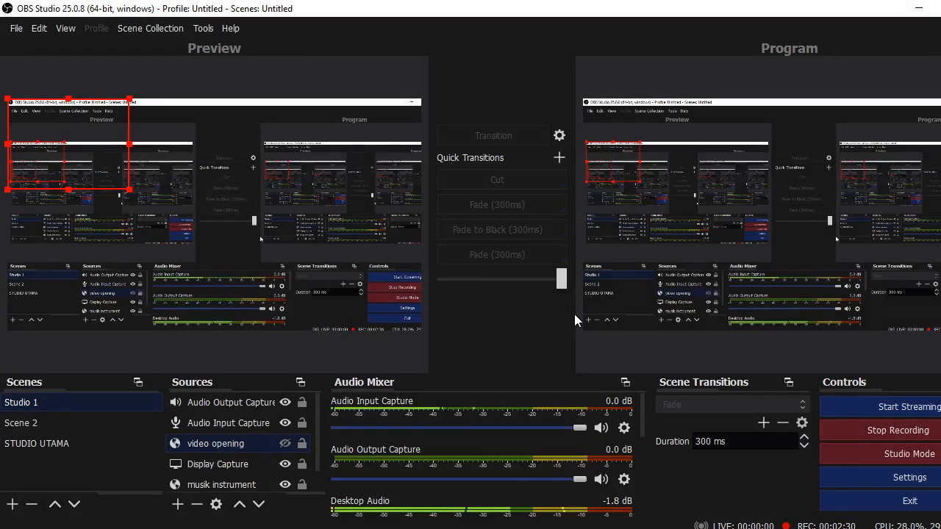
Select the STUDIO UTAMA scene and bring up its add-source menu
{"action": "left_click", "coordinate": [104, 441]}
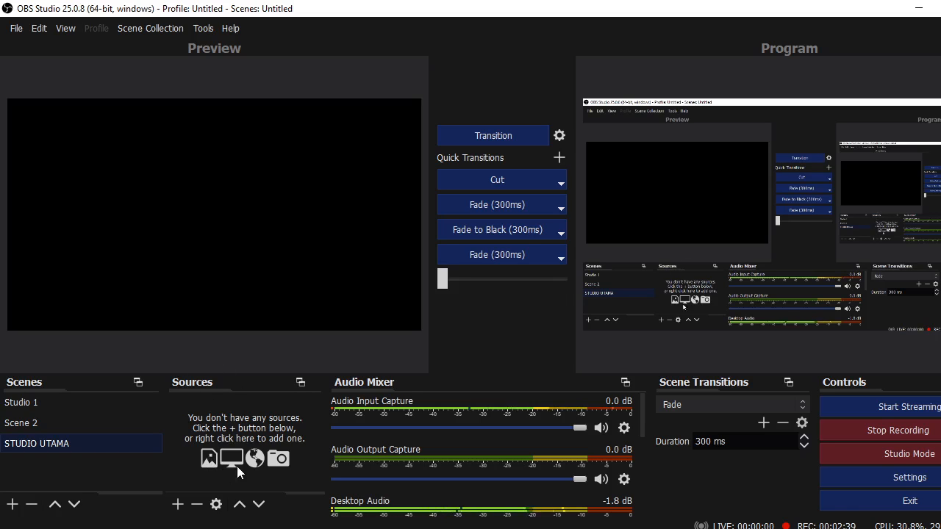
{"action": "left_click", "coordinate": [177, 504]}
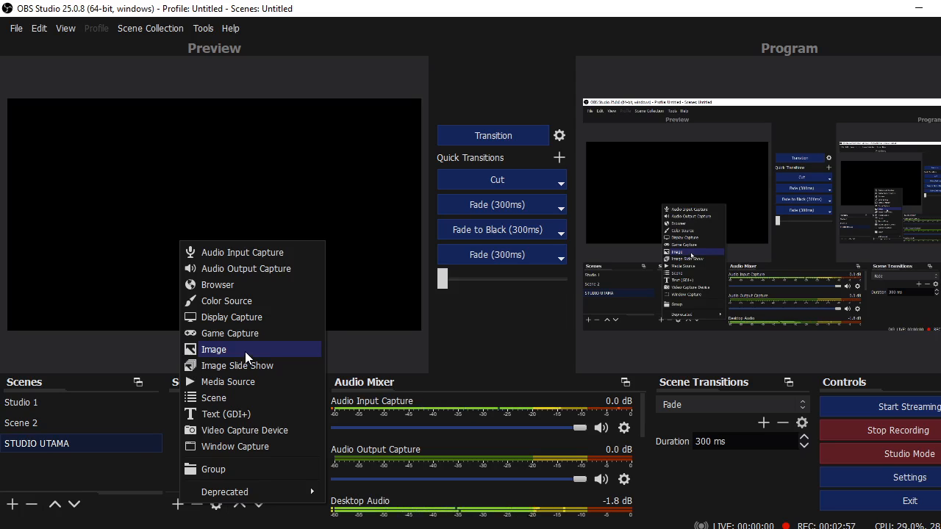
Add an Image source named 'BACKGROUND' to the STUDIO UTAMA scene
{"action": "left_click", "coordinate": [244, 349]}
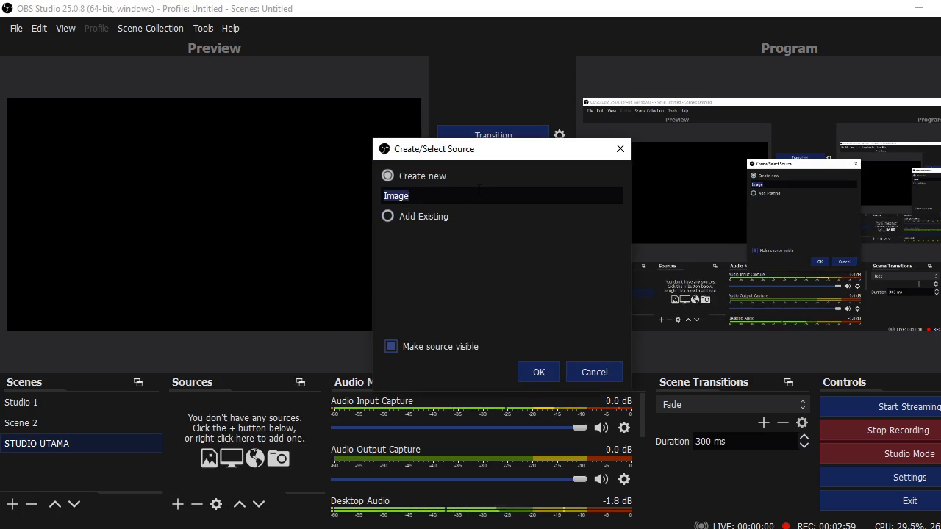
{"action": "key", "text": "BackSpace"}
{"action": "type", "text": "BA"}
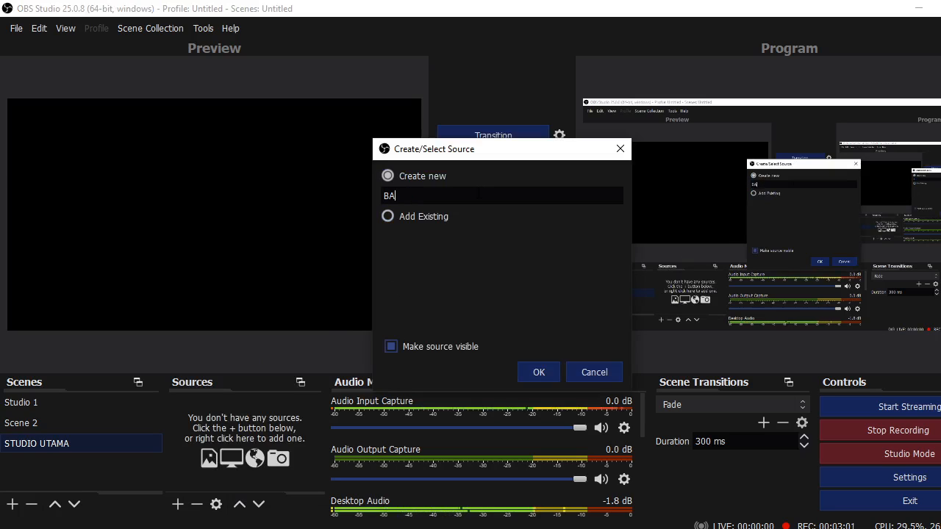
{"action": "type", "text": "CKGROUN"}
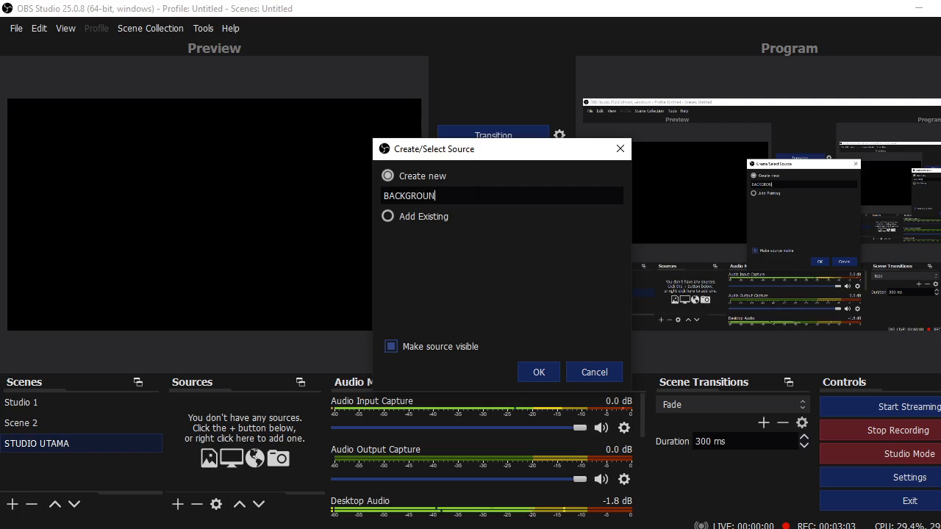
{"action": "type", "text": "D"}
{"action": "left_click", "coordinate": [548, 371]}
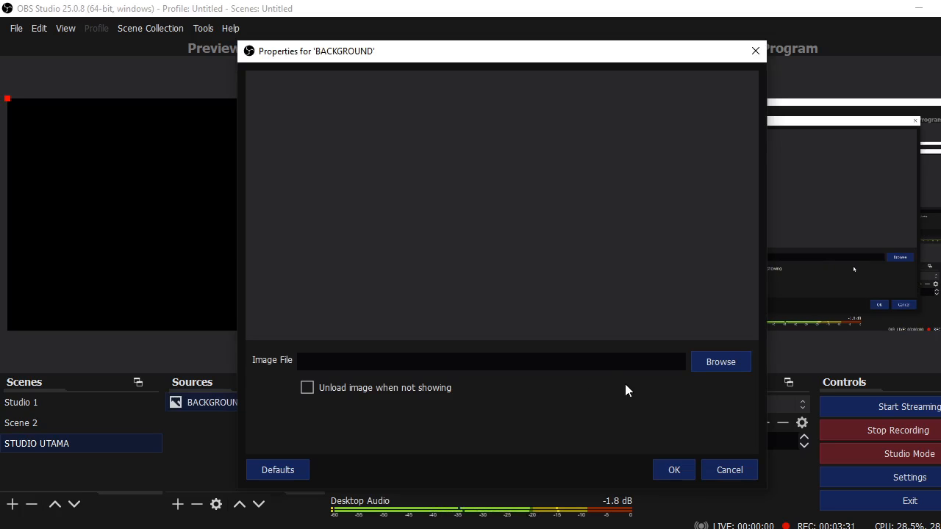
Set BACKGROUND's image file to StockSnap_UOVOJOP3UK.jpg from the Downloads folder
{"action": "left_click", "coordinate": [720, 361]}
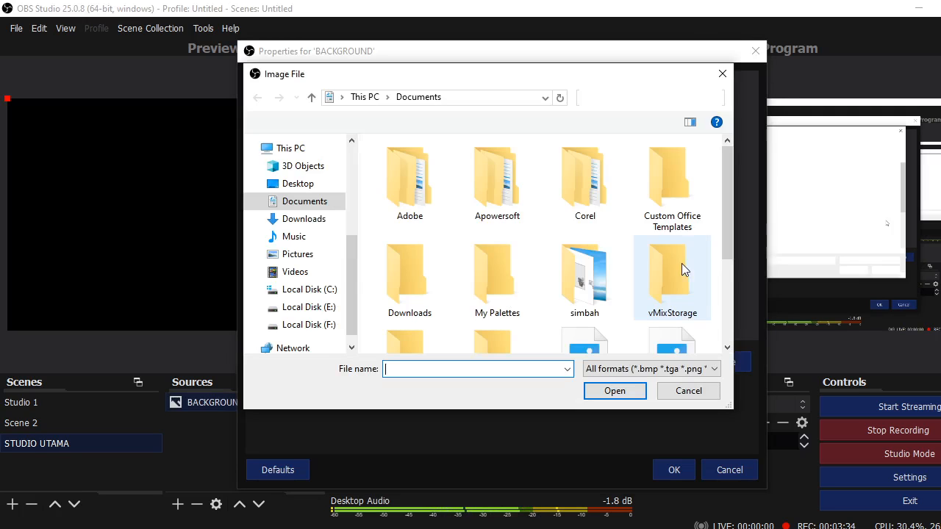
{"action": "left_click", "coordinate": [307, 265]}
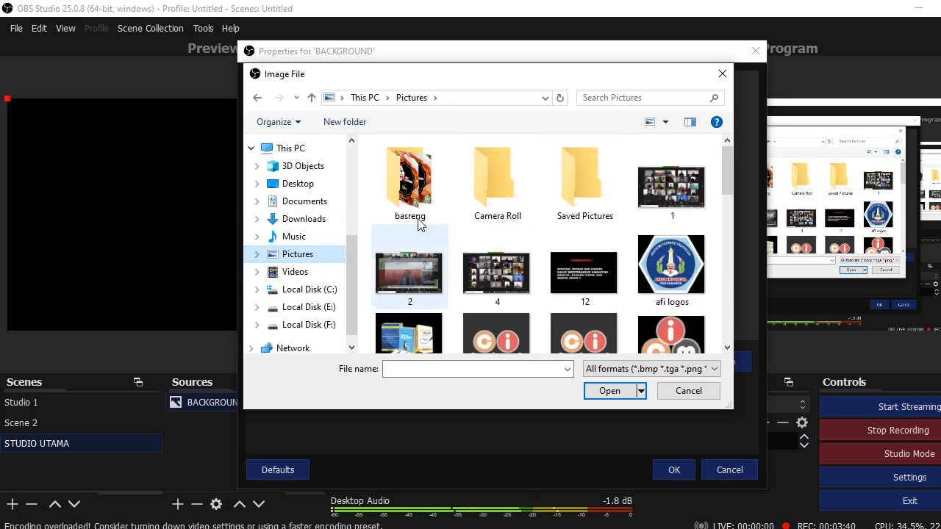
{"action": "left_click_drag", "start_coordinate": [728, 159], "coordinate": [782, 325]}
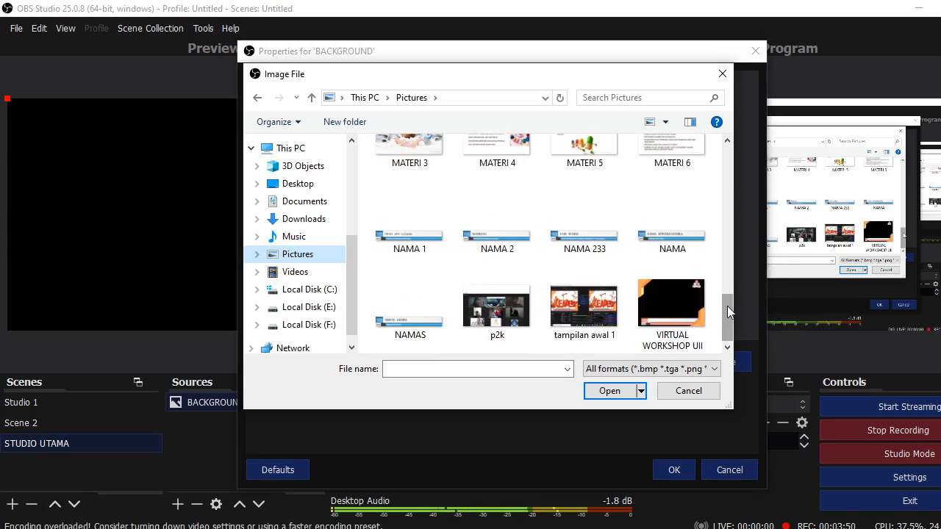
{"action": "left_click_drag", "start_coordinate": [727, 306], "coordinate": [760, 153]}
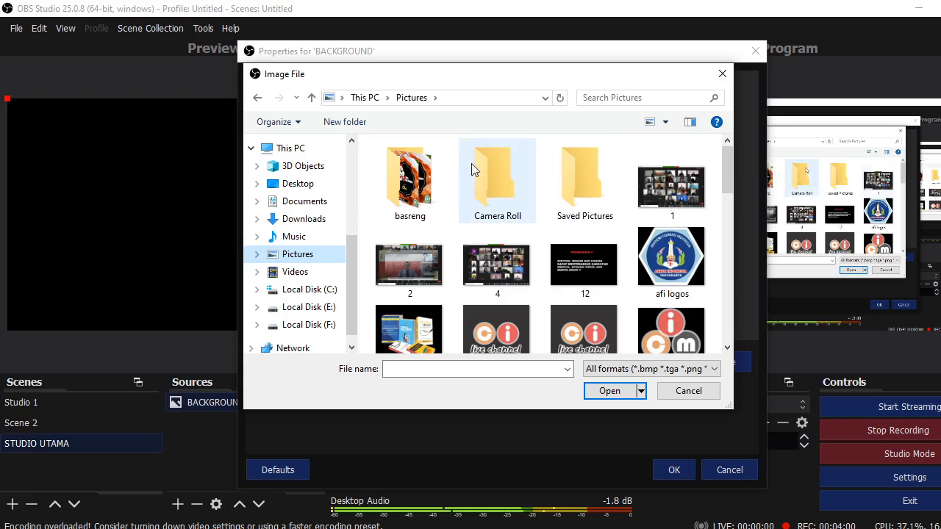
{"action": "left_click", "coordinate": [323, 220]}
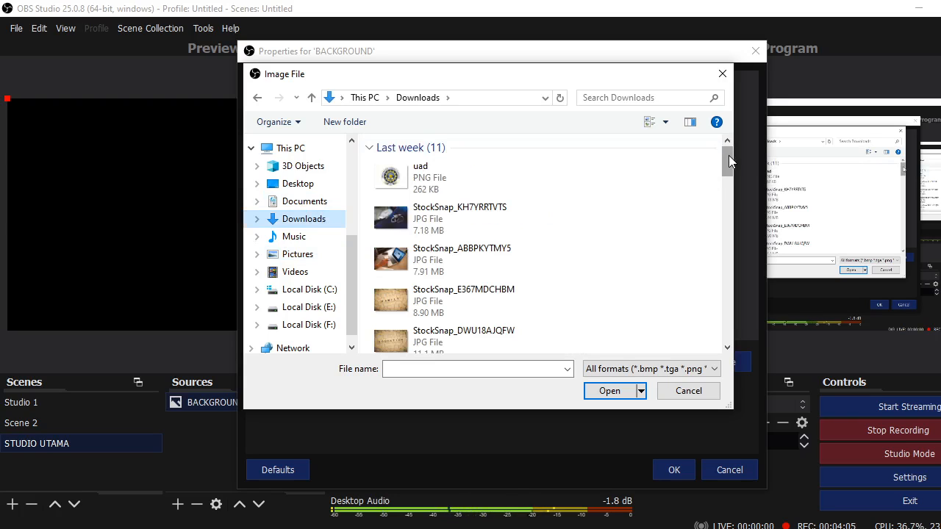
{"action": "left_click_drag", "start_coordinate": [728, 155], "coordinate": [735, 171]}
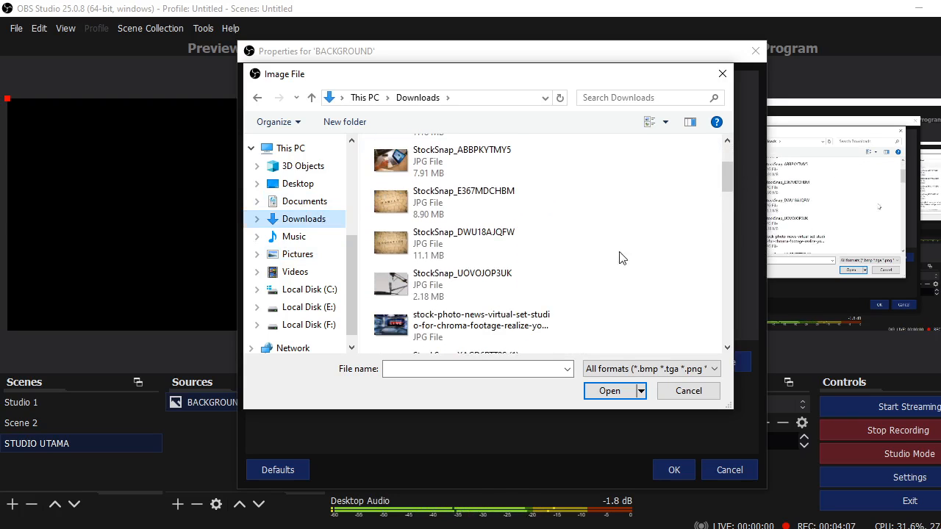
{"action": "left_click", "coordinate": [500, 285]}
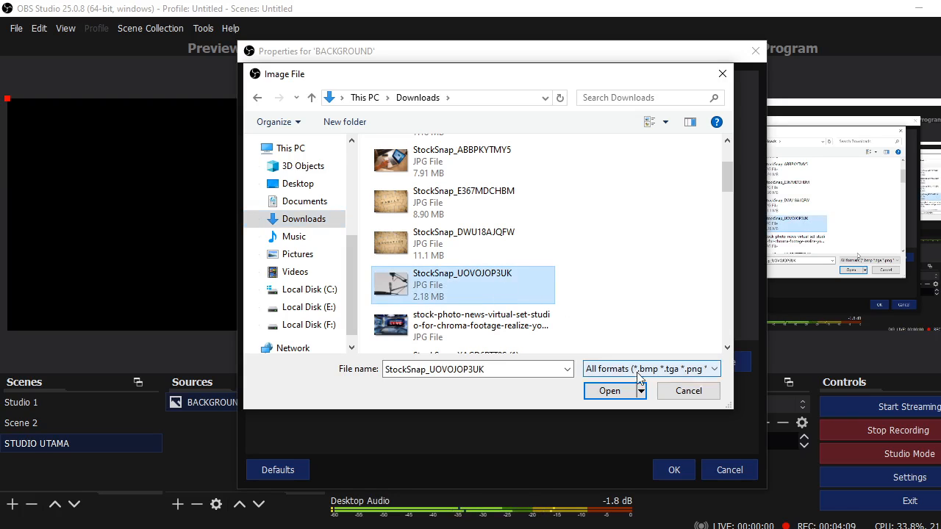
{"action": "left_click", "coordinate": [624, 397]}
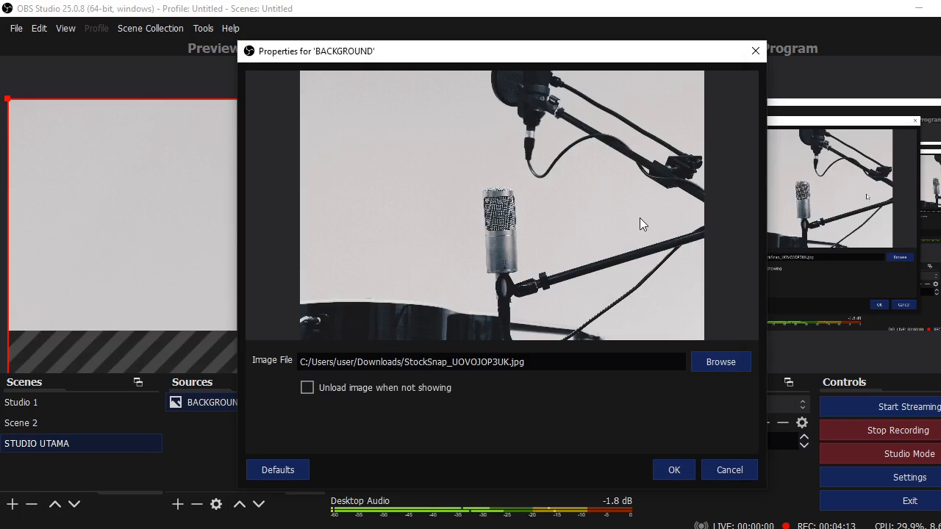
{"action": "left_click", "coordinate": [671, 471]}
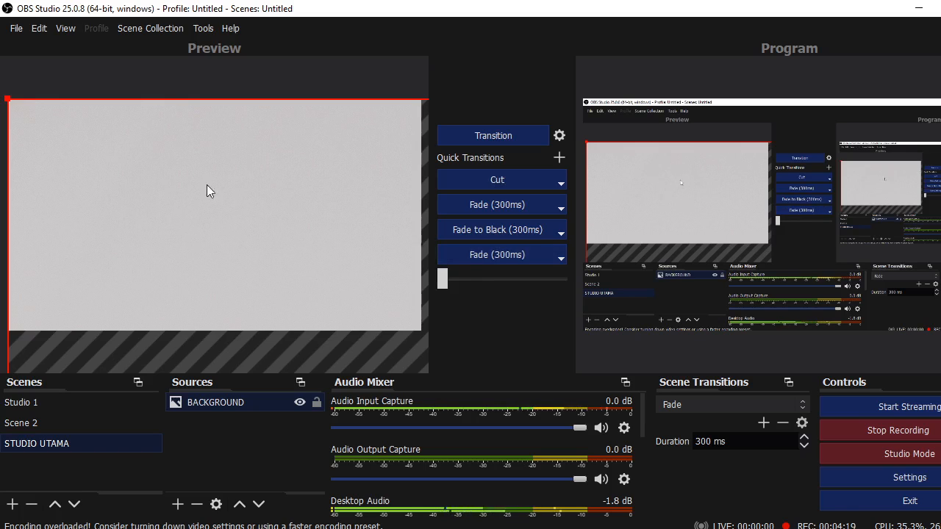
Apply Transform > Stretch to screen to the BACKGROUND microphone photo
{"action": "right_click", "coordinate": [226, 219]}
{"action": "mouse_move", "coordinate": [305, 311]}
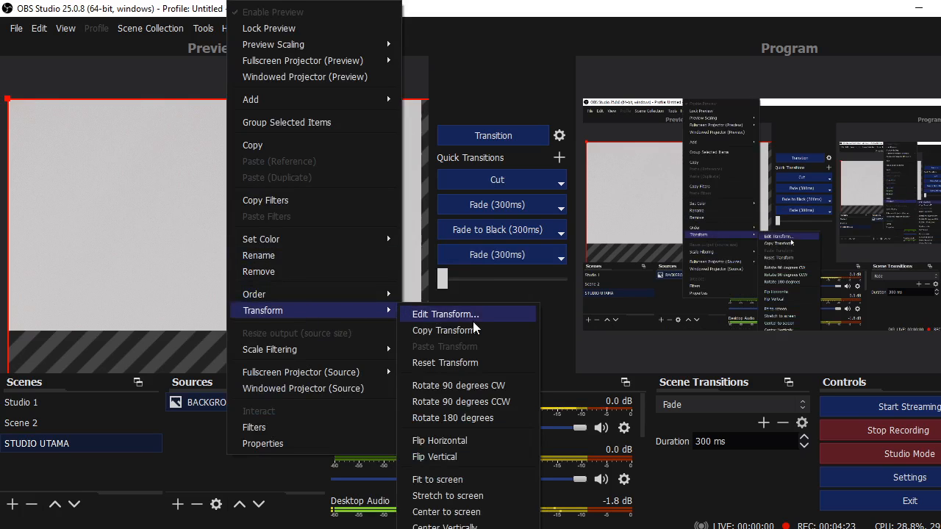
{"action": "left_click", "coordinate": [450, 495]}
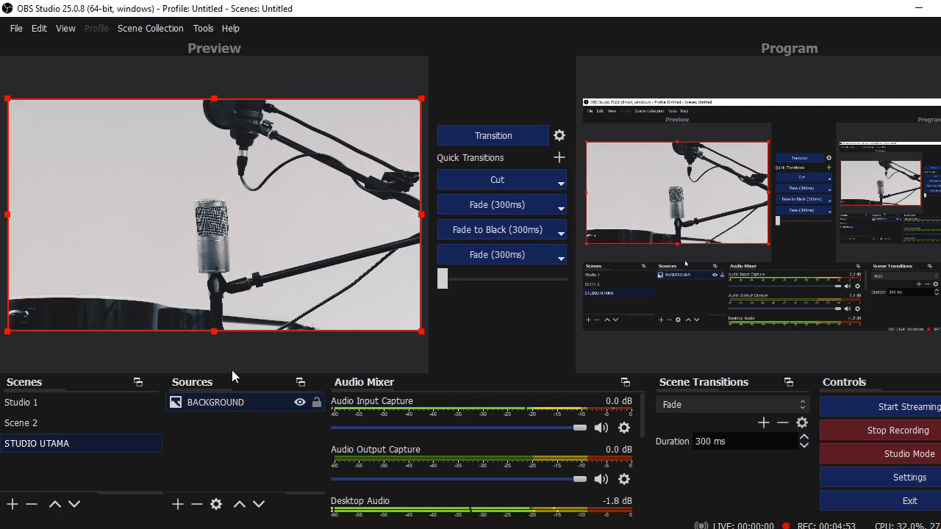
{"action": "left_click", "coordinate": [177, 505]}
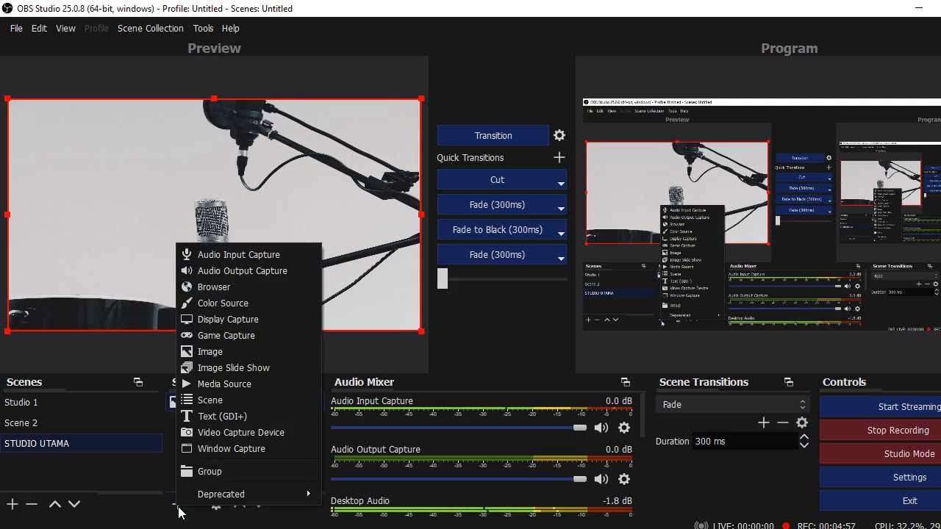
Add an Audio Input Capture source named 'Audio Input Capture 2' on the Default device
{"action": "left_click", "coordinate": [252, 257]}
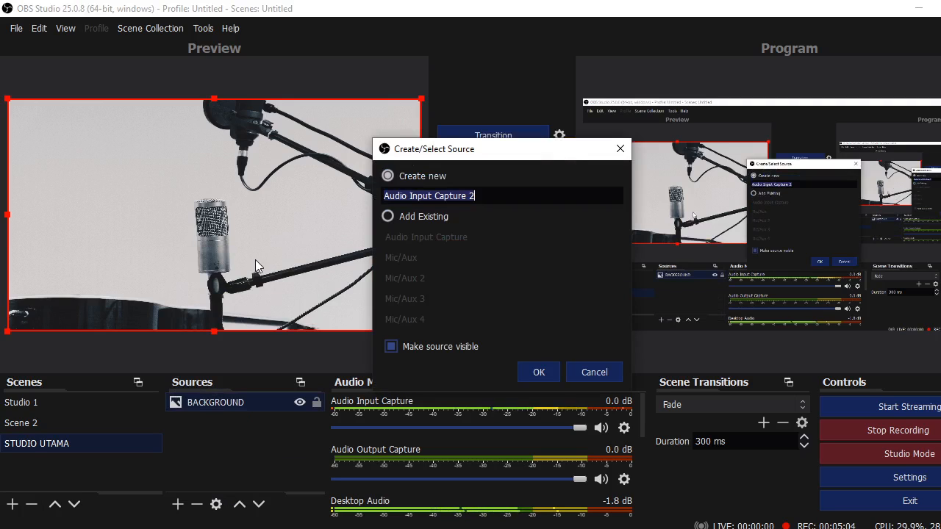
{"action": "left_click", "coordinate": [518, 200]}
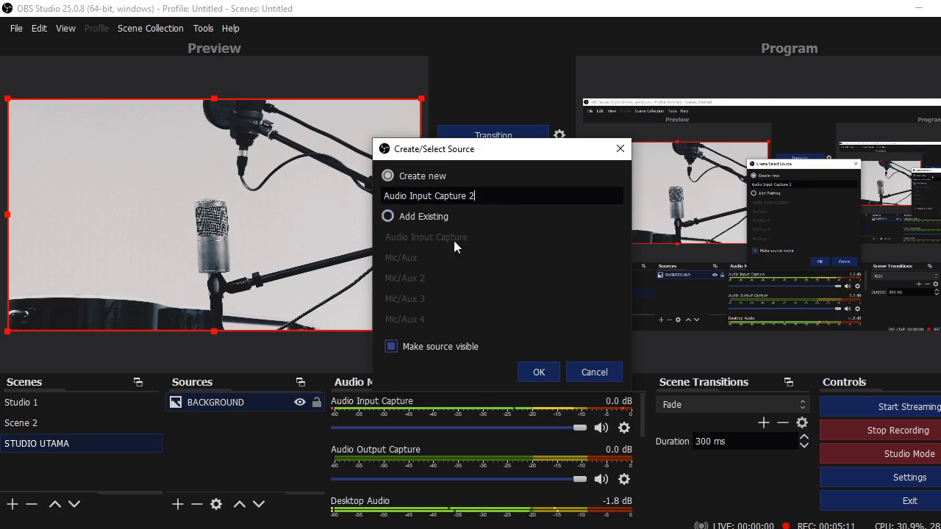
{"action": "left_click", "coordinate": [540, 374]}
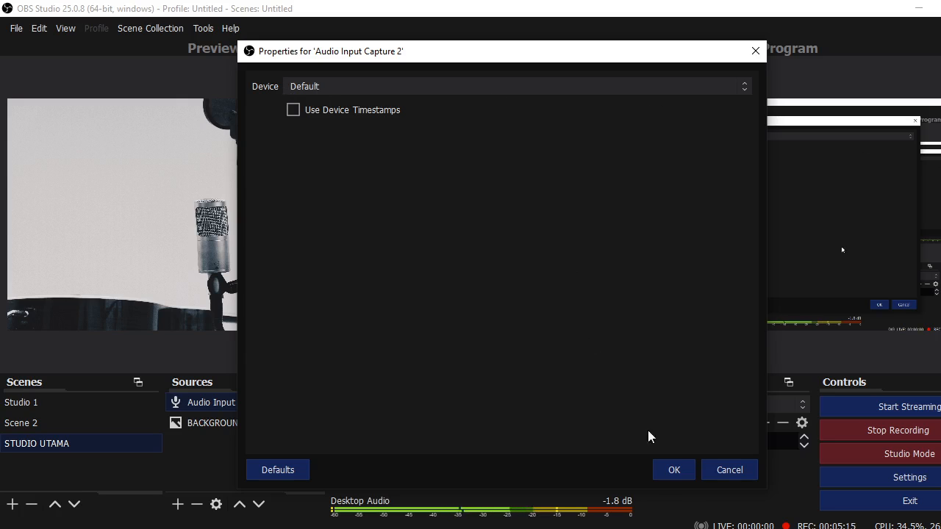
{"action": "left_click", "coordinate": [672, 474]}
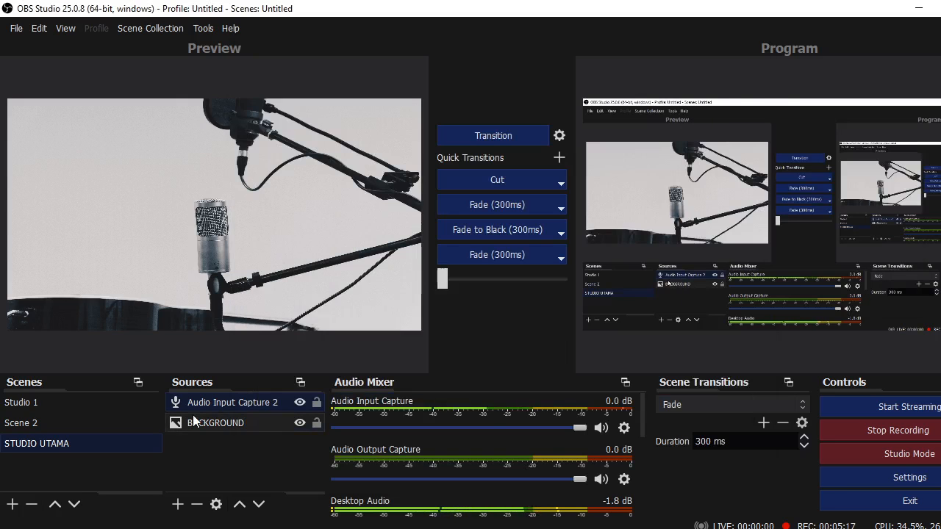
Add 'Audio Output Capture 2' on the Default device, then select the BACKGROUND source
{"action": "left_click", "coordinate": [178, 504]}
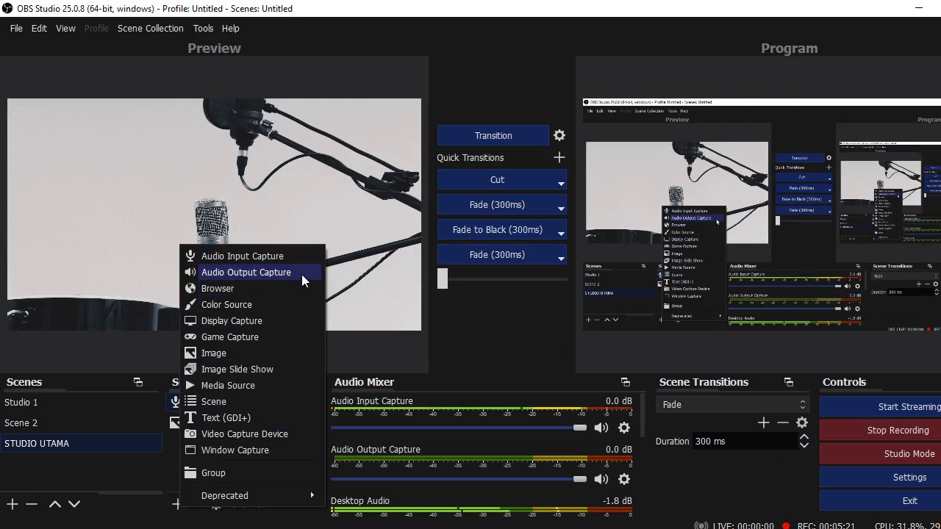
{"action": "left_click", "coordinate": [282, 272]}
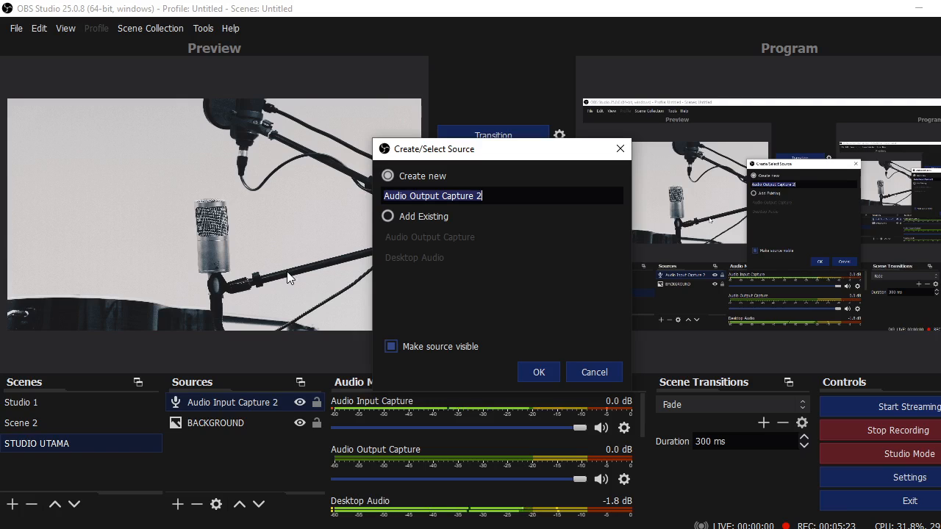
{"action": "left_click", "coordinate": [588, 374]}
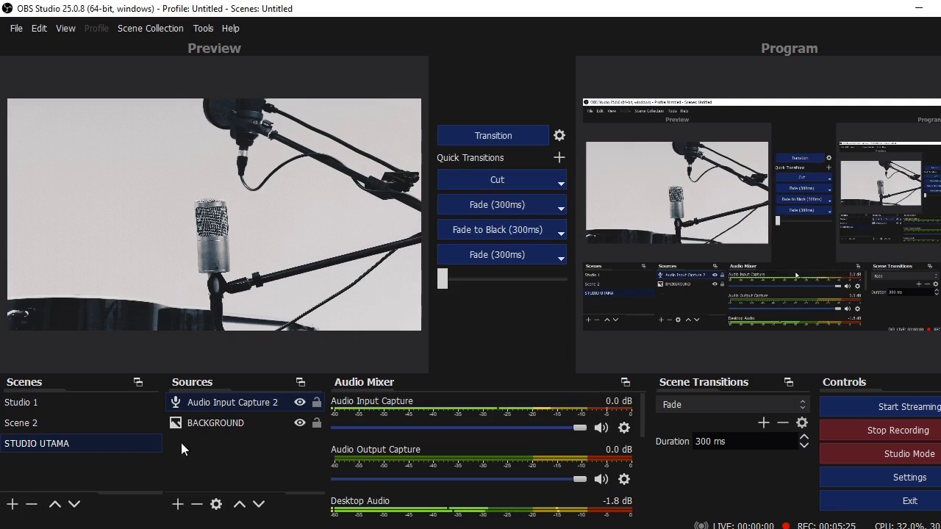
{"action": "left_click", "coordinate": [177, 505]}
{"action": "left_click", "coordinate": [264, 268]}
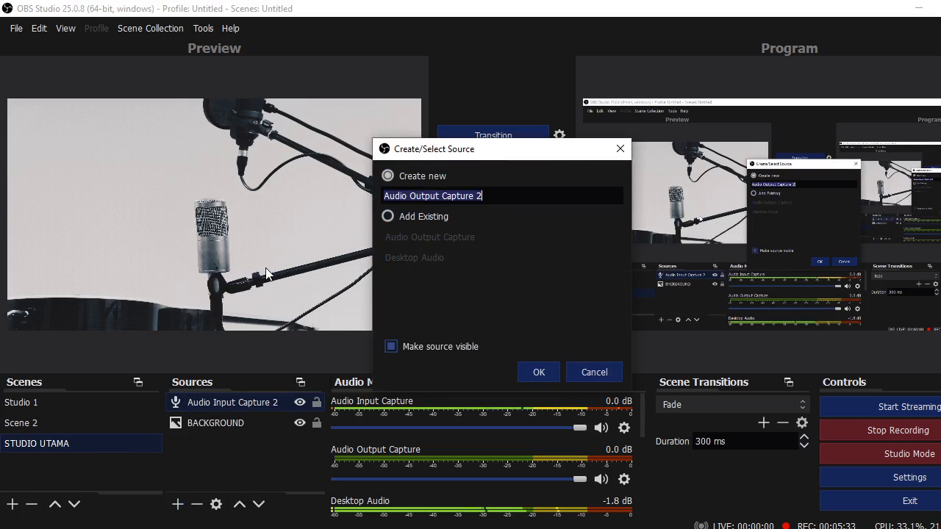
{"action": "left_click", "coordinate": [537, 373]}
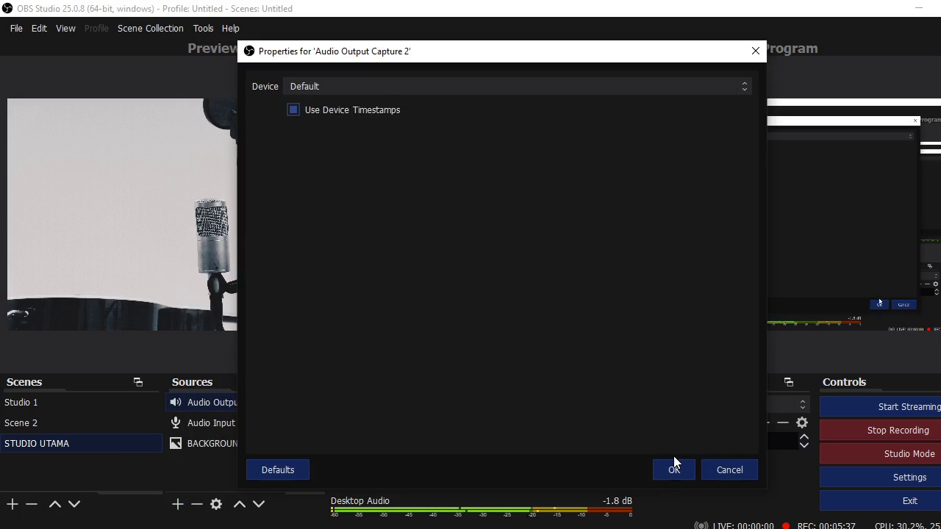
{"action": "left_click", "coordinate": [672, 469]}
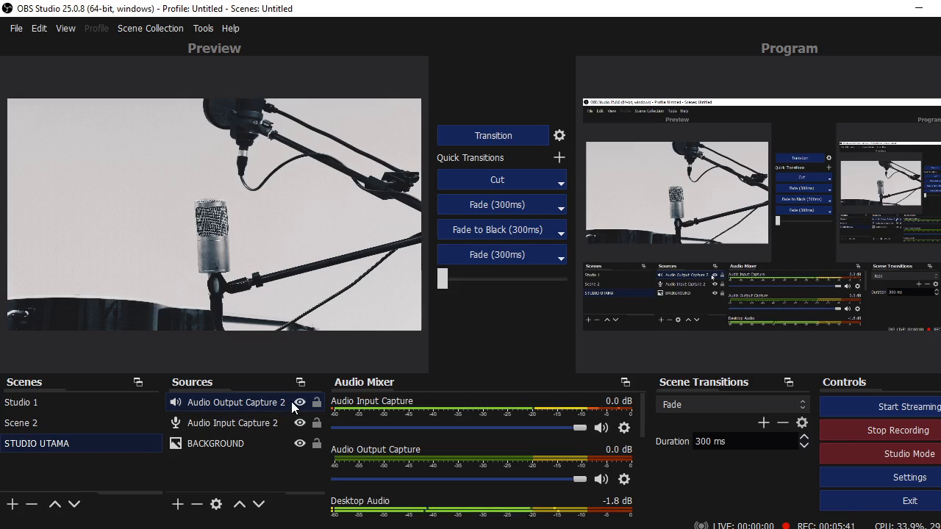
{"action": "left_click", "coordinate": [272, 439]}
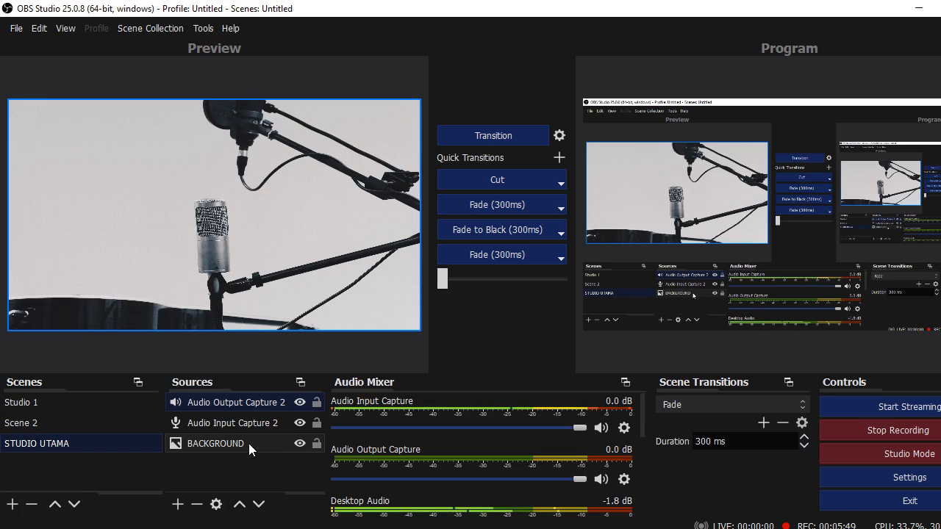
Add a Video Capture Device source named 'KAMERA 1' to STUDIO UTAMA
{"action": "left_click", "coordinate": [177, 504]}
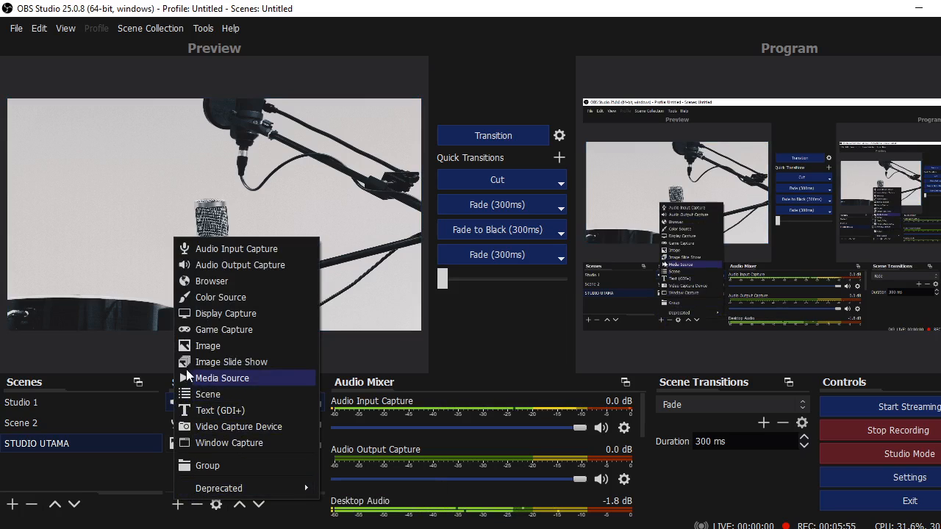
{"action": "left_click", "coordinate": [233, 425]}
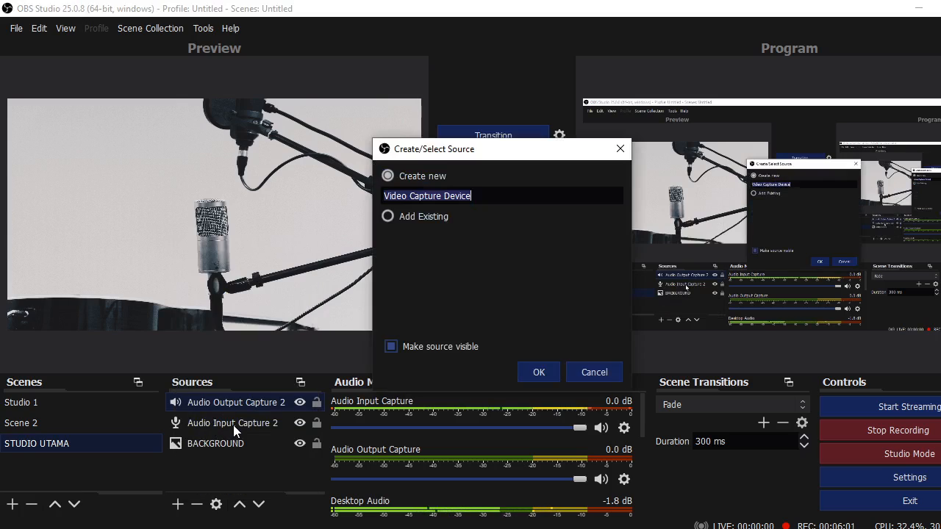
{"action": "key", "text": "BackSpace"}
{"action": "type", "text": "KAMER"}
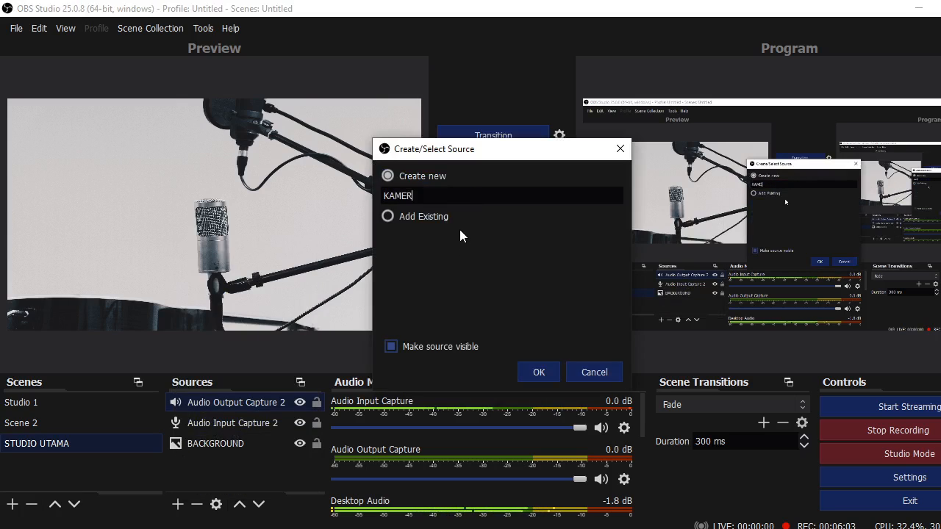
{"action": "type", "text": "A 1"}
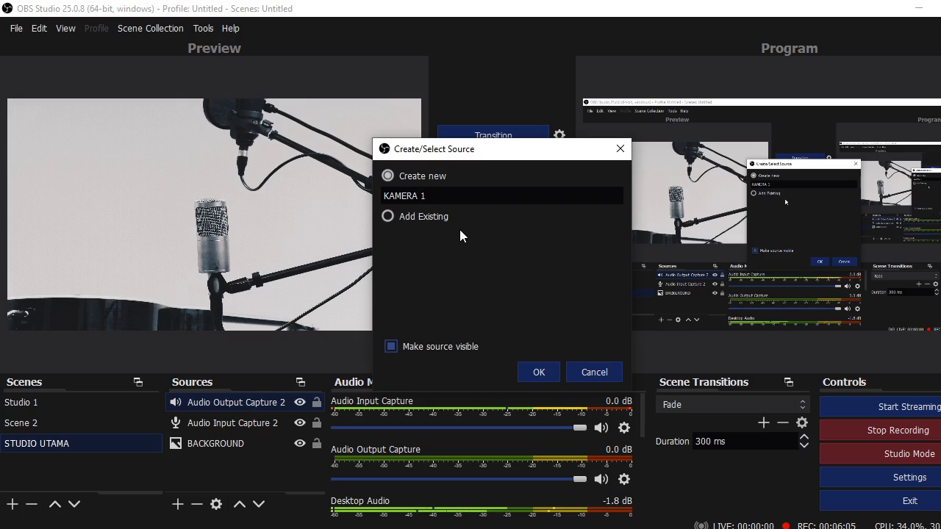
{"action": "left_click", "coordinate": [544, 373]}
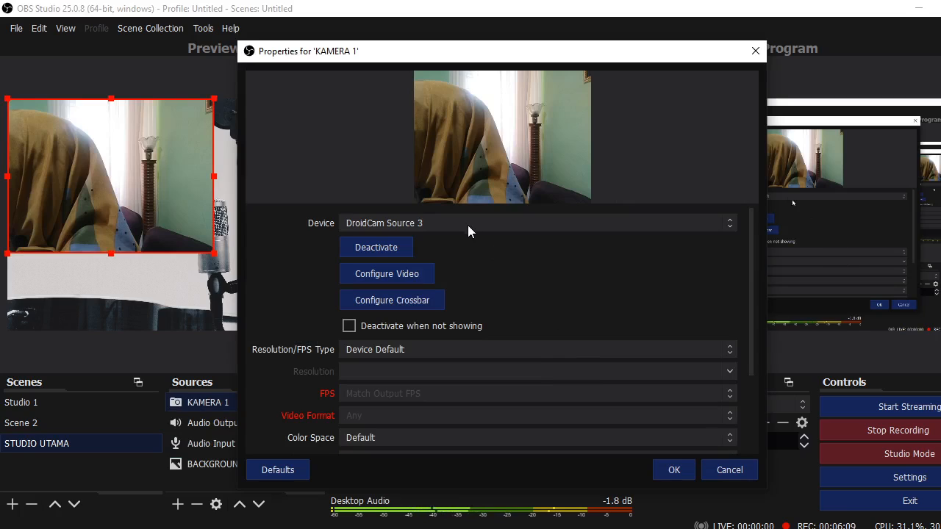
Set KAMERA 1's device to DroidCam Source 3 and minimise OBS
{"action": "left_click", "coordinate": [472, 221]}
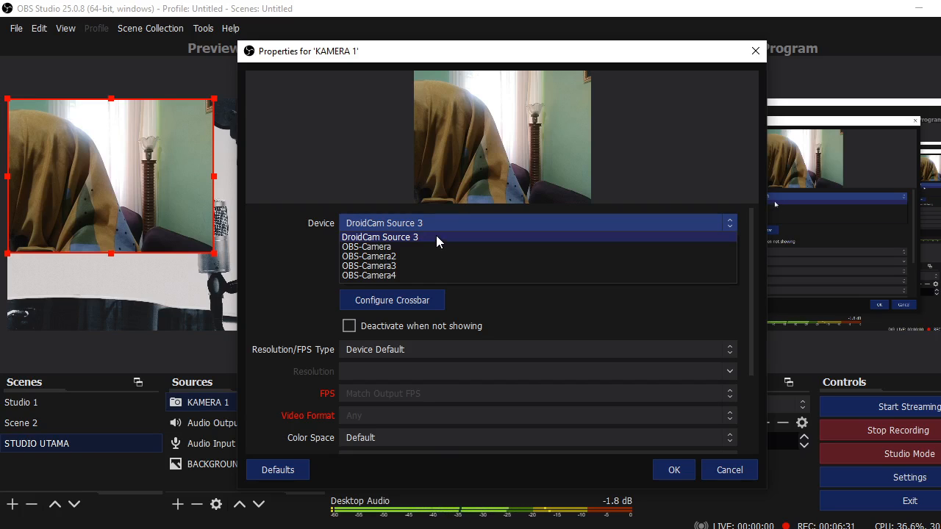
{"action": "left_click", "coordinate": [435, 236]}
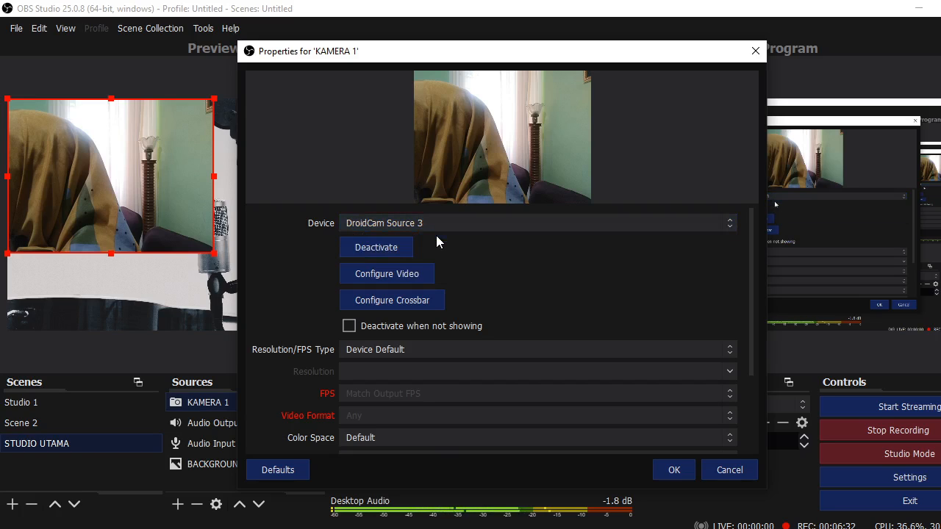
{"action": "left_click", "coordinate": [672, 470]}
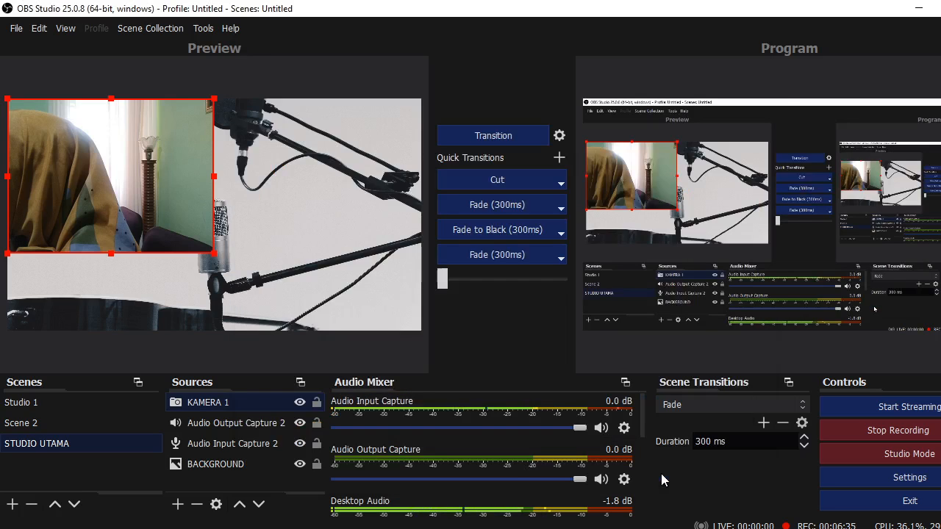
{"action": "left_click", "coordinate": [918, 7]}
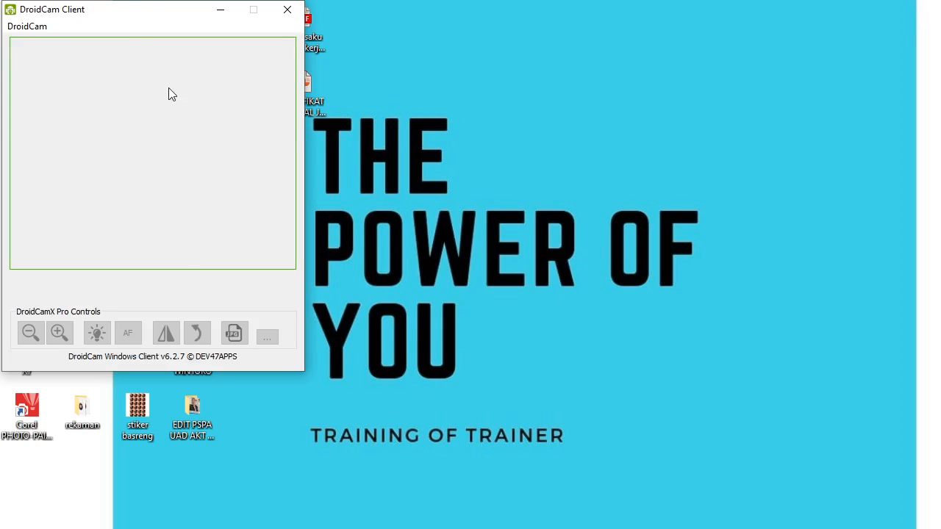
Launch DroidCam Client and try a WiFi connection, dismissing the connection-lost error
{"action": "left_click", "coordinate": [288, 9]}
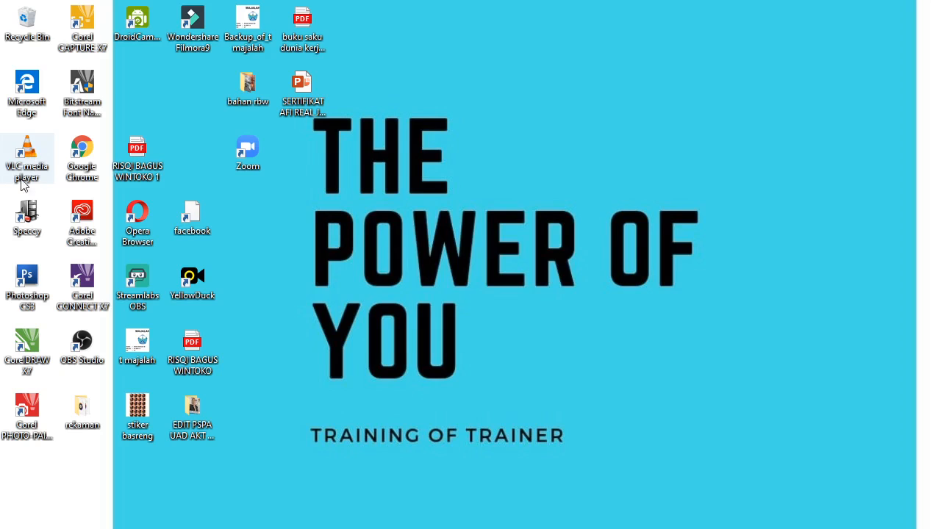
{"action": "left_click", "coordinate": [146, 22]}
{"action": "double_click", "coordinate": [145, 22]}
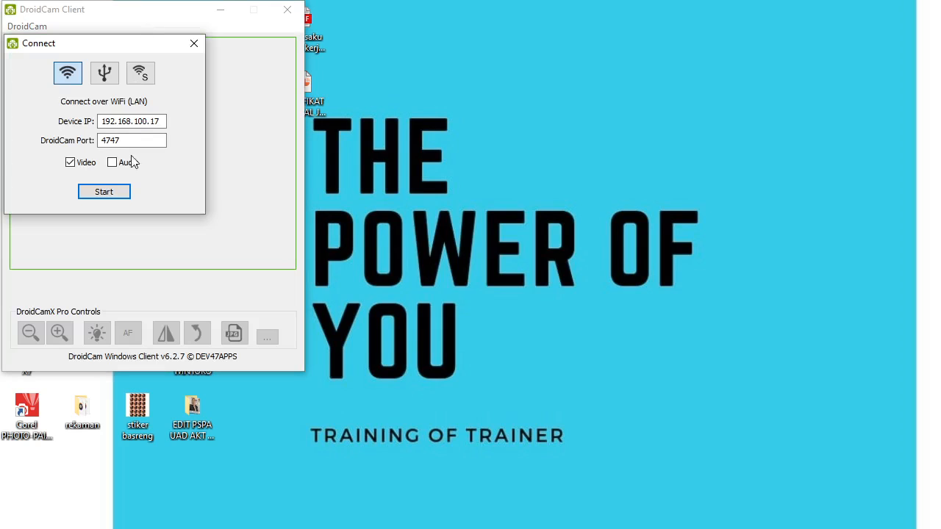
{"action": "left_click", "coordinate": [105, 191]}
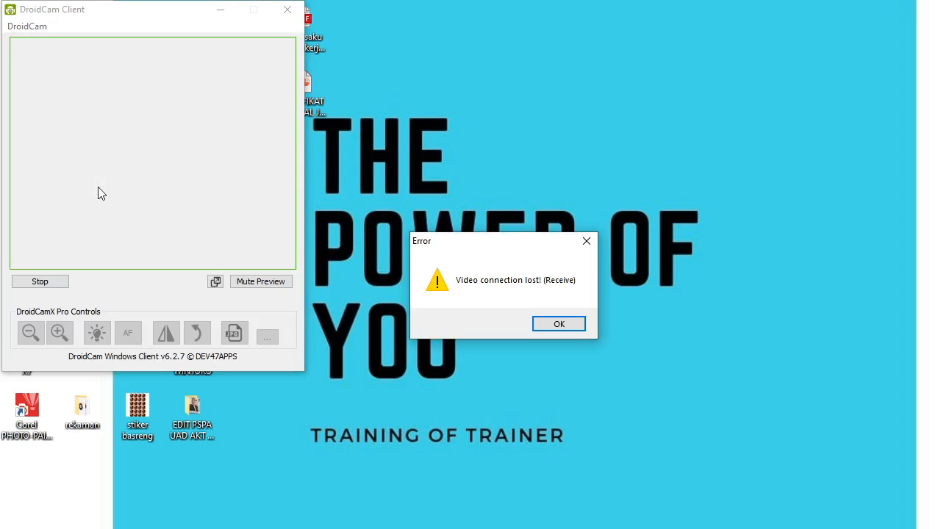
{"action": "left_click", "coordinate": [568, 325]}
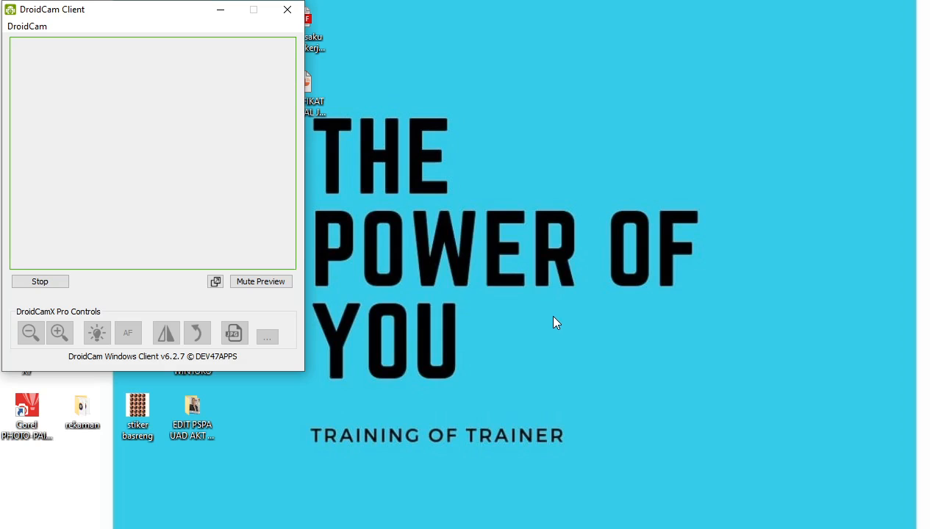
Relaunch DroidCam, start the WiFi connection again, then minimise it and return to OBS
{"action": "left_click", "coordinate": [287, 10]}
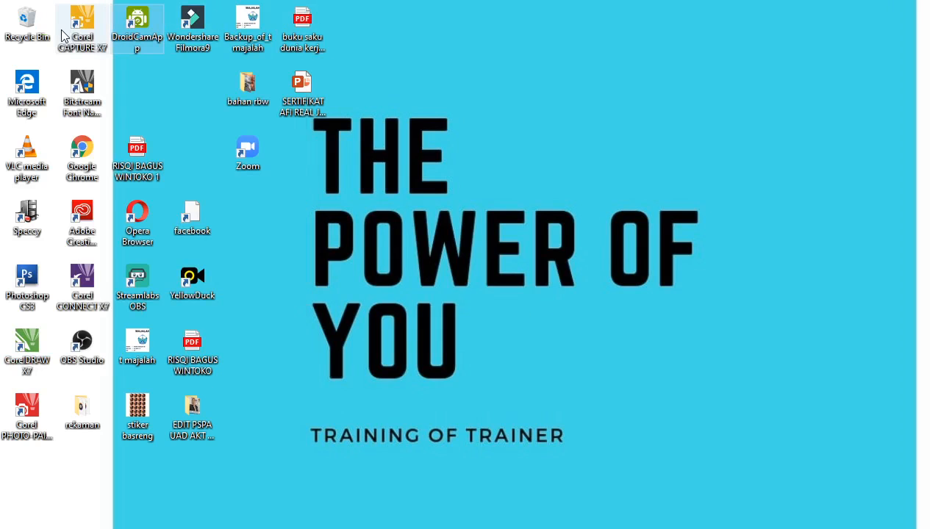
{"action": "double_click", "coordinate": [139, 26]}
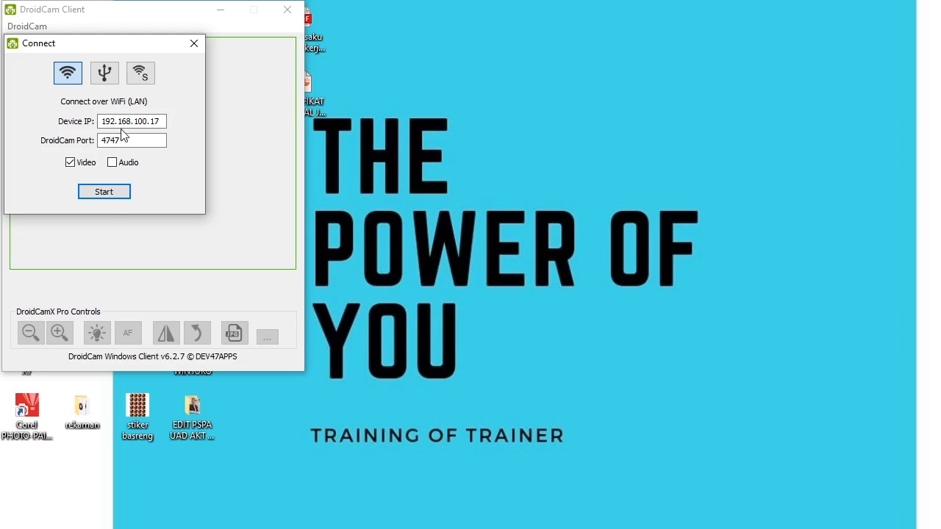
{"action": "left_click", "coordinate": [108, 194]}
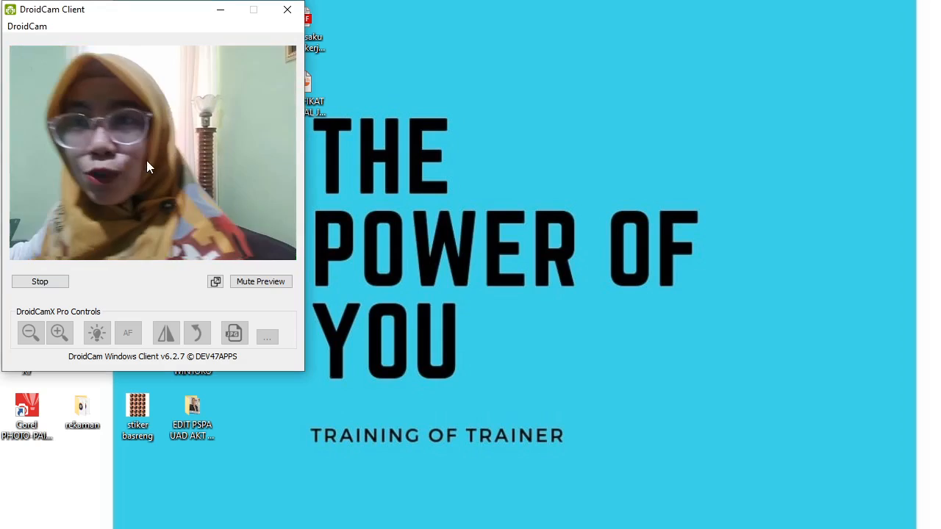
{"action": "left_click", "coordinate": [219, 11]}
{"action": "key", "text": "alt+Tab"}
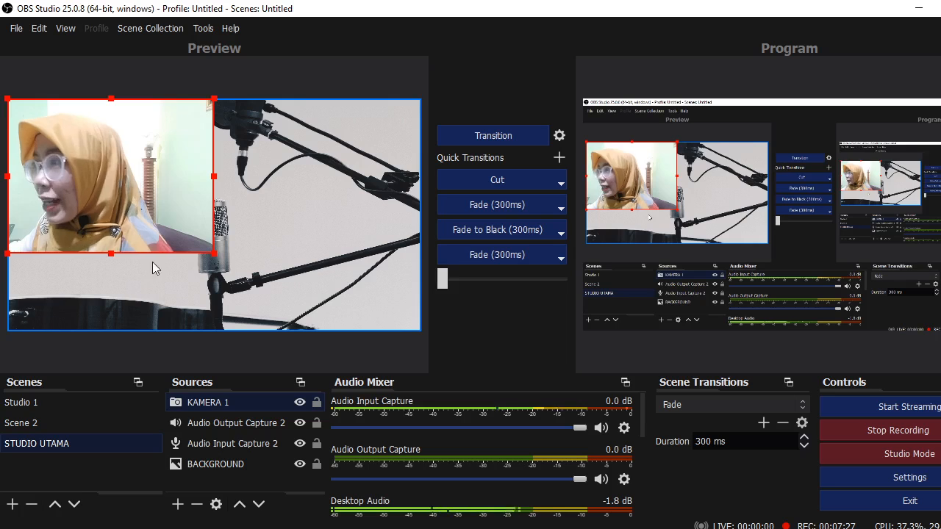
Resize KAMERA 1 into a small box at the canvas's top-left corner and hide it
{"action": "left_click_drag", "start_coordinate": [213, 254], "coordinate": [310, 401]}
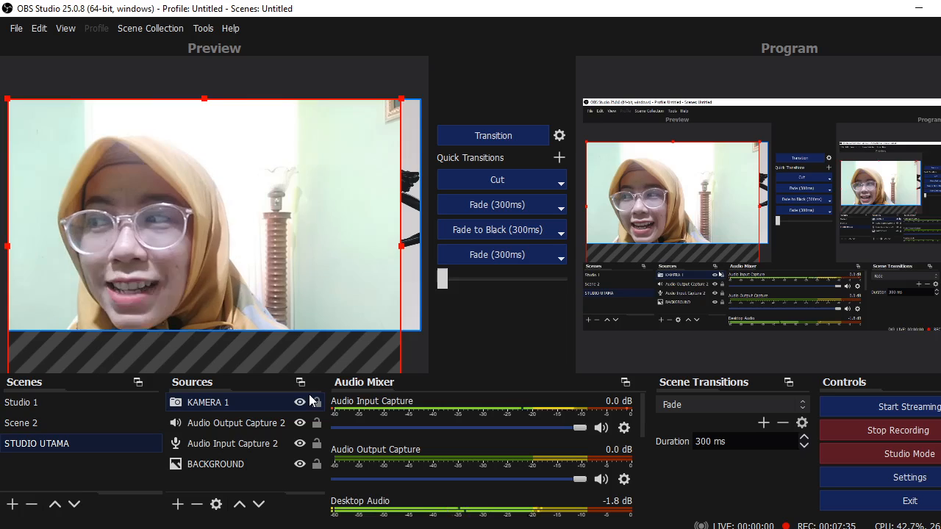
{"action": "left_click_drag", "start_coordinate": [310, 401], "coordinate": [92, 161]}
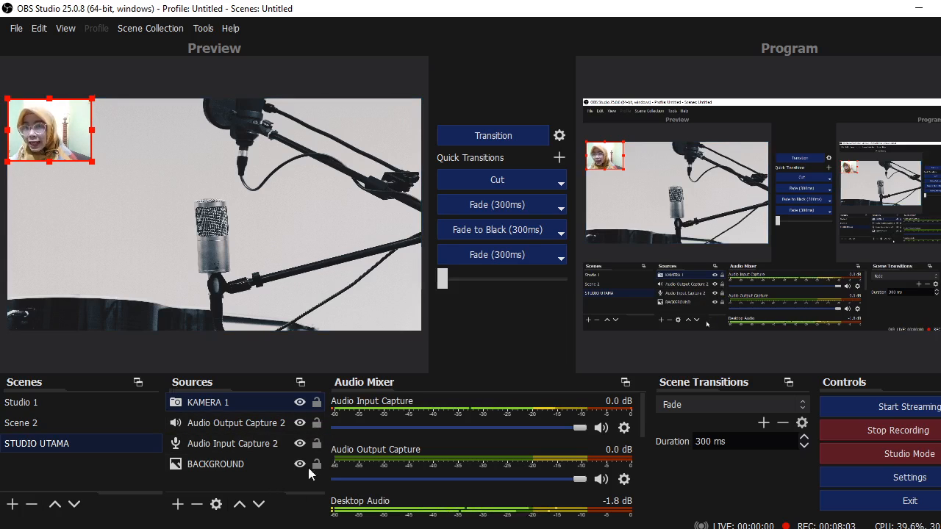
{"action": "left_click", "coordinate": [302, 402]}
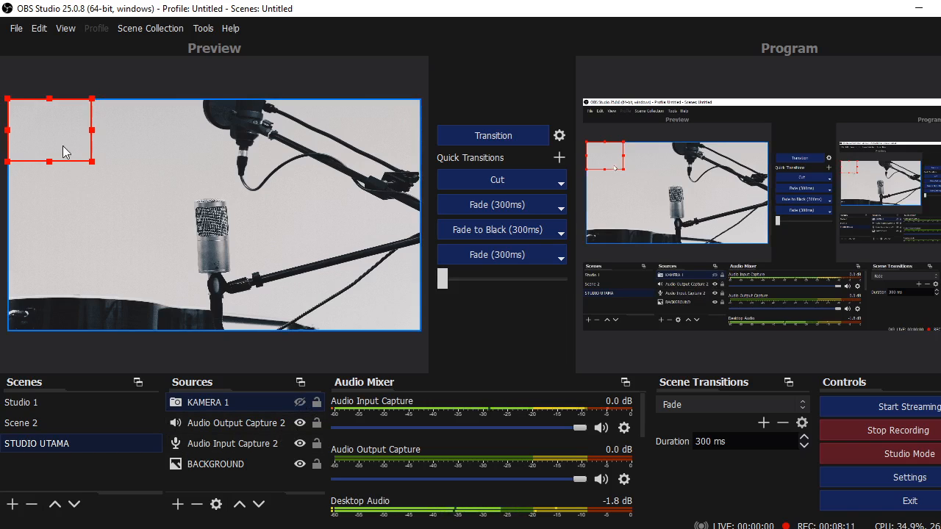
{"action": "left_click", "coordinate": [177, 505]}
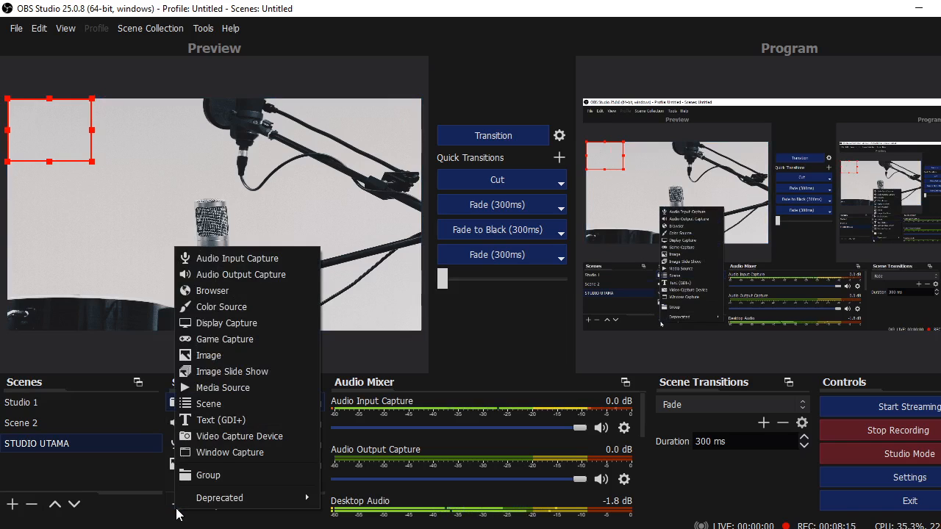
Add a Text (GDI+) source named NAMA PEMBICARA to the STUDIO UTAMA scene
{"action": "left_click", "coordinate": [177, 507]}
{"action": "left_click", "coordinate": [179, 505]}
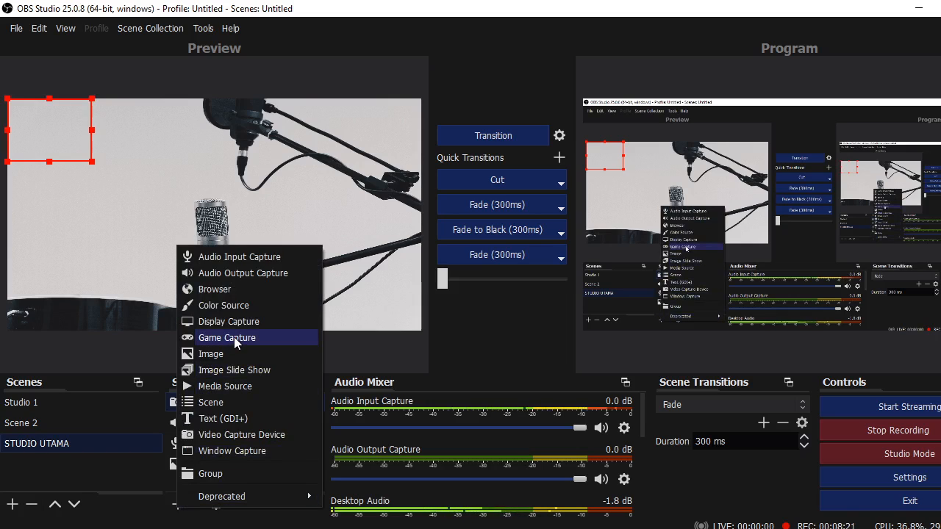
{"action": "left_click", "coordinate": [208, 419]}
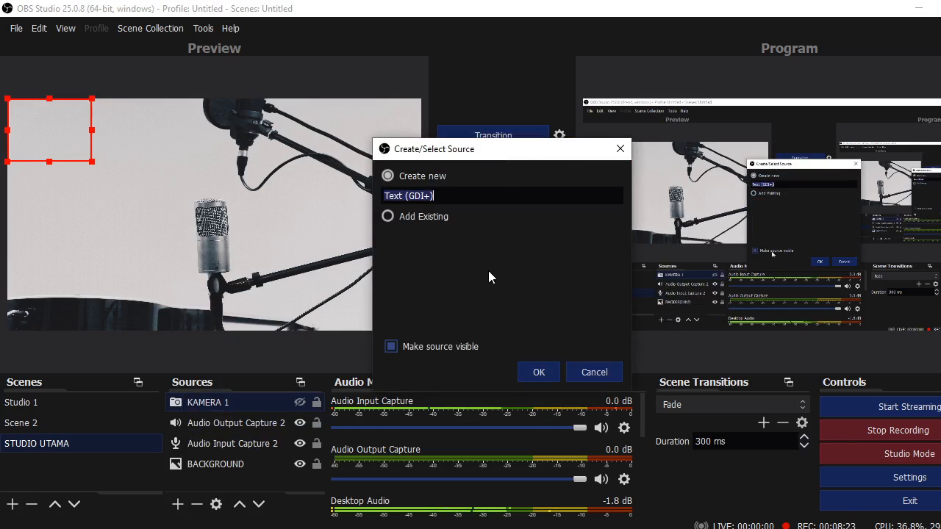
{"action": "key", "text": "BackSpace"}
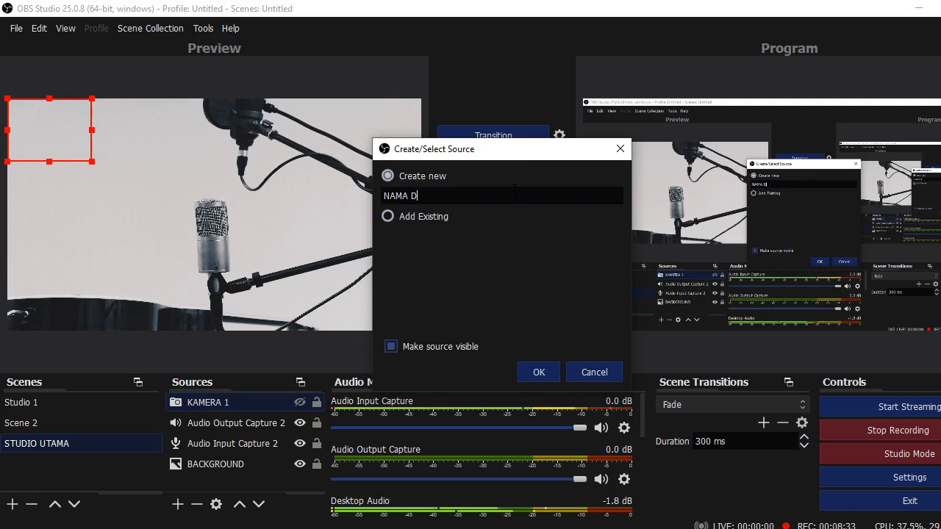
{"action": "key", "text": "BackSpace"}
{"action": "type", "text": "TRAINER"}
{"action": "key", "text": "BackSpace"}
{"action": "key", "text": "BackSpace"}
{"action": "key", "text": "BackSpace"}
{"action": "key", "text": "BackSpace"}
{"action": "key", "text": "BackSpace"}
{"action": "key", "text": "BackSpace"}
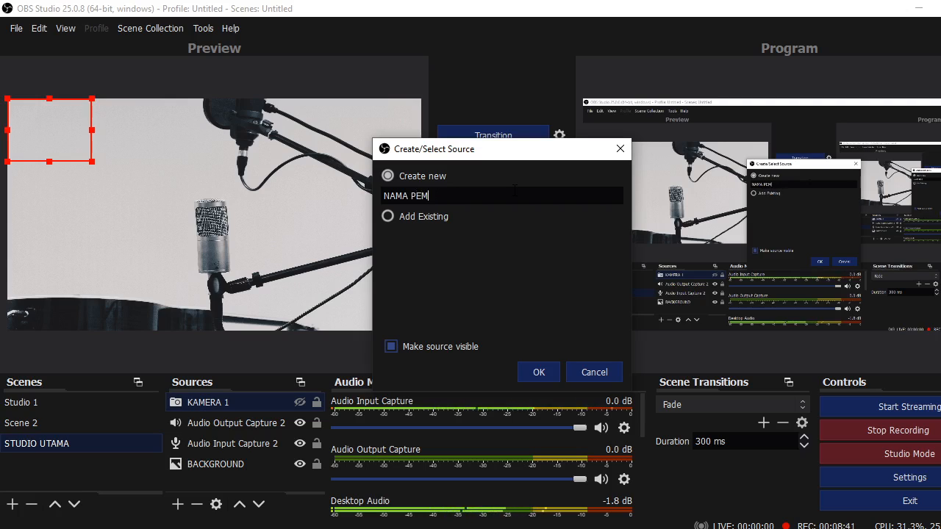
{"action": "type", "text": "PEMBICARA"}
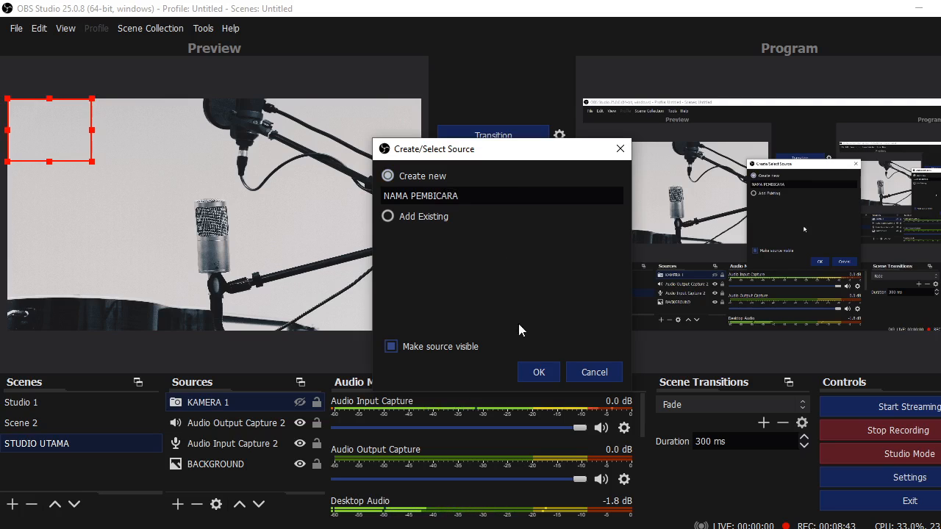
{"action": "left_click", "coordinate": [538, 372]}
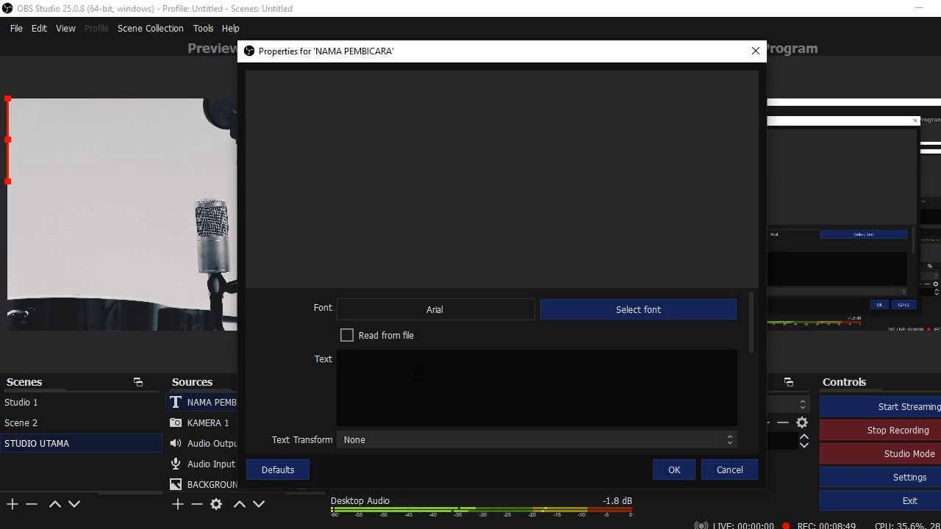
Enter the speaker's name as the NAMA PEMBICARA text
{"action": "left_click", "coordinate": [415, 373]}
{"action": "type", "text": "n"}
{"action": "key", "text": "BackSpace"}
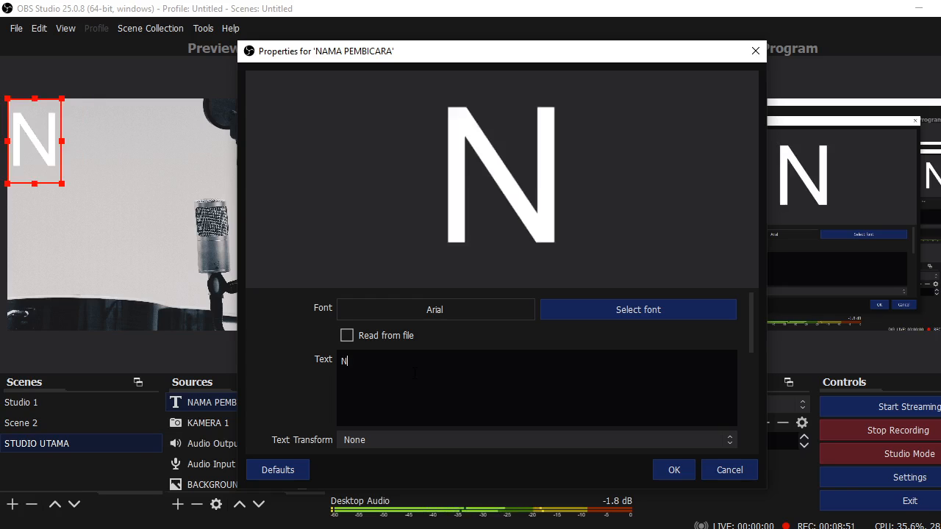
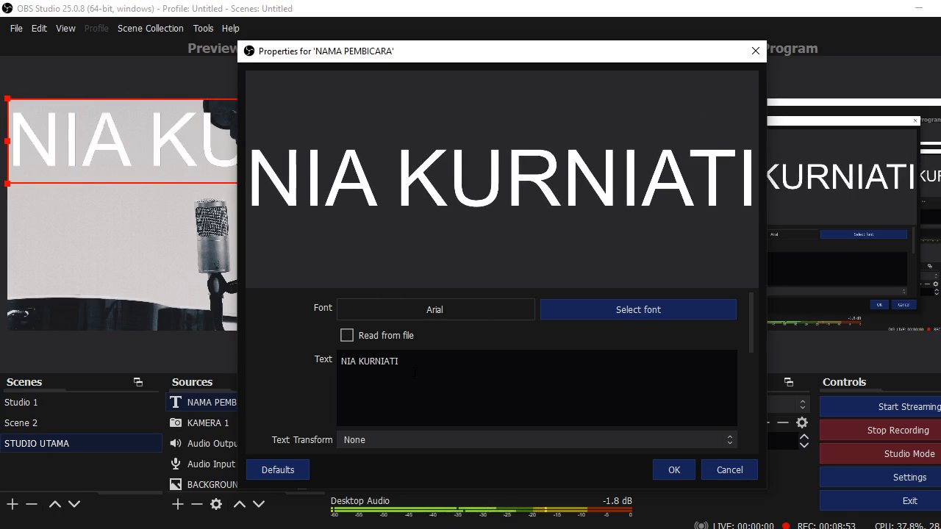
Set the name's font to ASCOTA Regular
{"action": "left_click", "coordinate": [676, 317]}
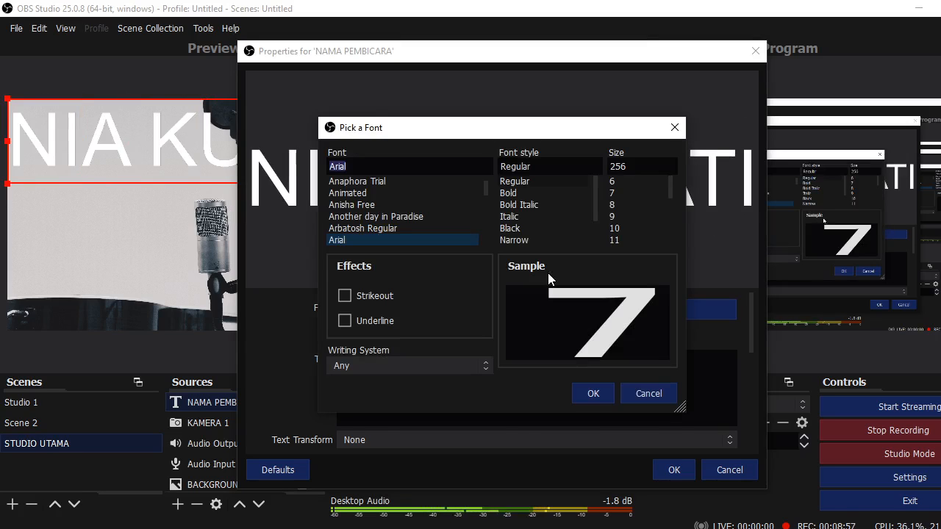
{"action": "left_click", "coordinate": [670, 394]}
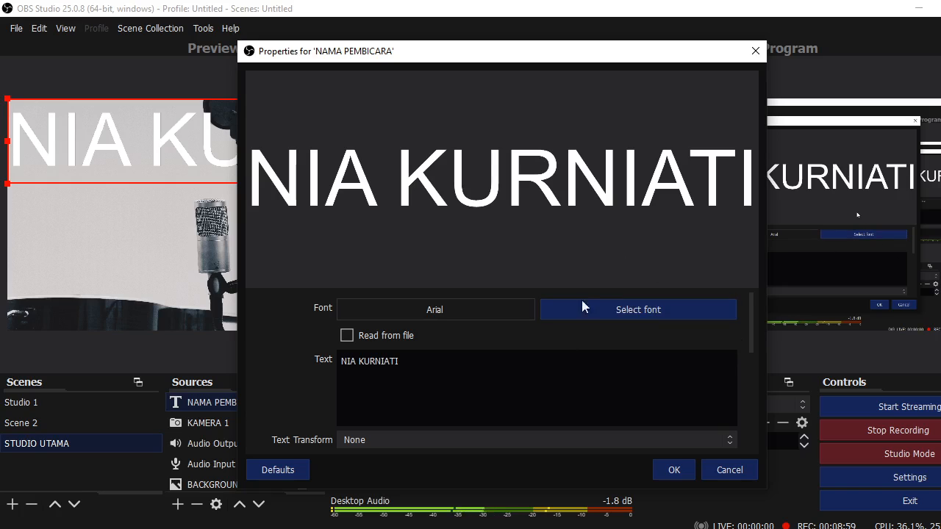
{"action": "left_click", "coordinate": [647, 307]}
{"action": "left_click", "coordinate": [359, 217]}
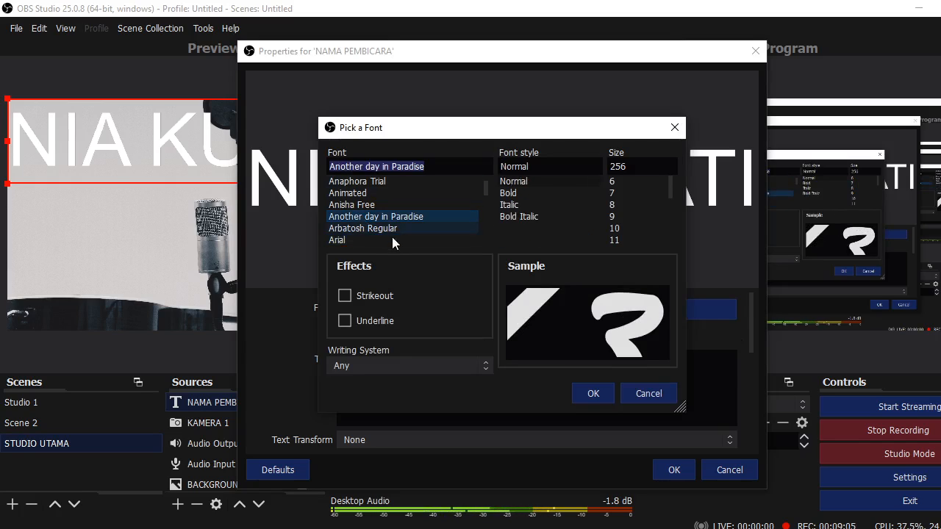
{"action": "left_click", "coordinate": [592, 394]}
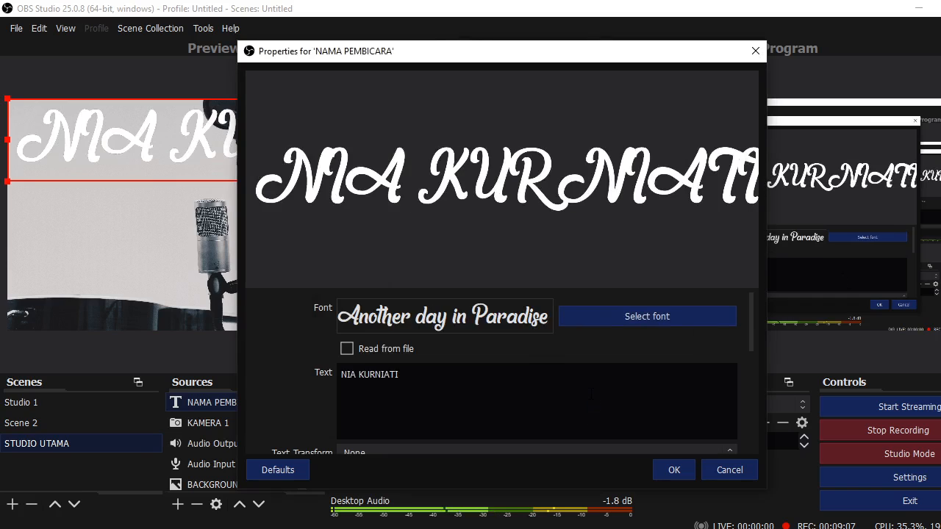
{"action": "left_click", "coordinate": [659, 308]}
{"action": "scroll", "coordinate": [356, 238], "scroll_direction": "down", "scroll_amount": 2}
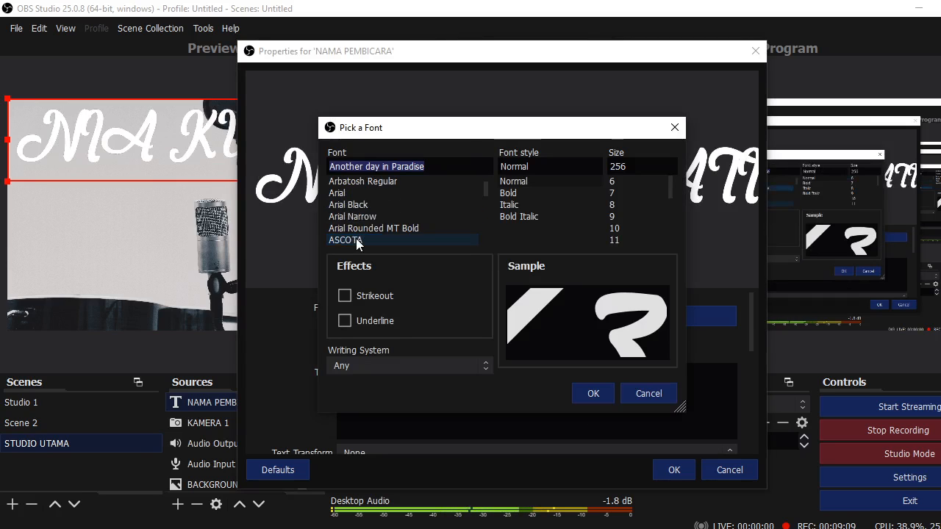
{"action": "left_click", "coordinate": [356, 228]}
{"action": "left_click", "coordinate": [357, 240]}
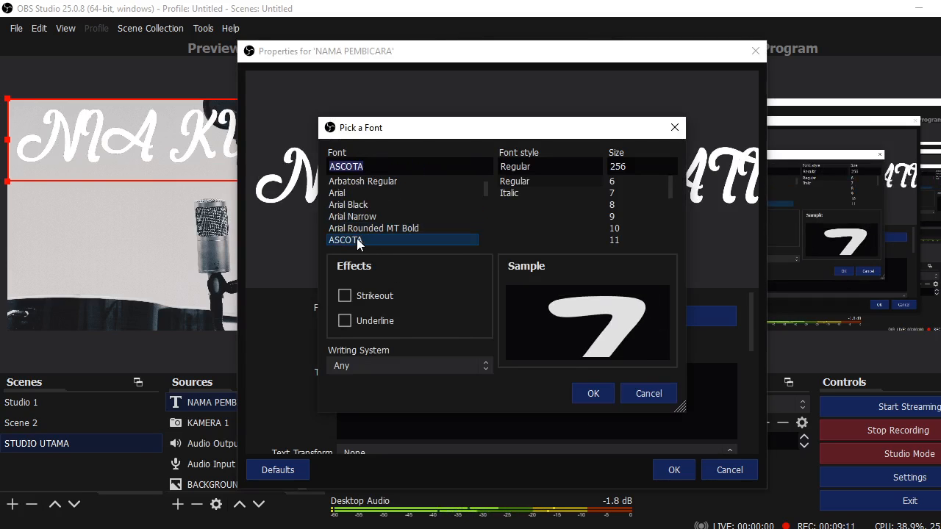
{"action": "left_click", "coordinate": [593, 395]}
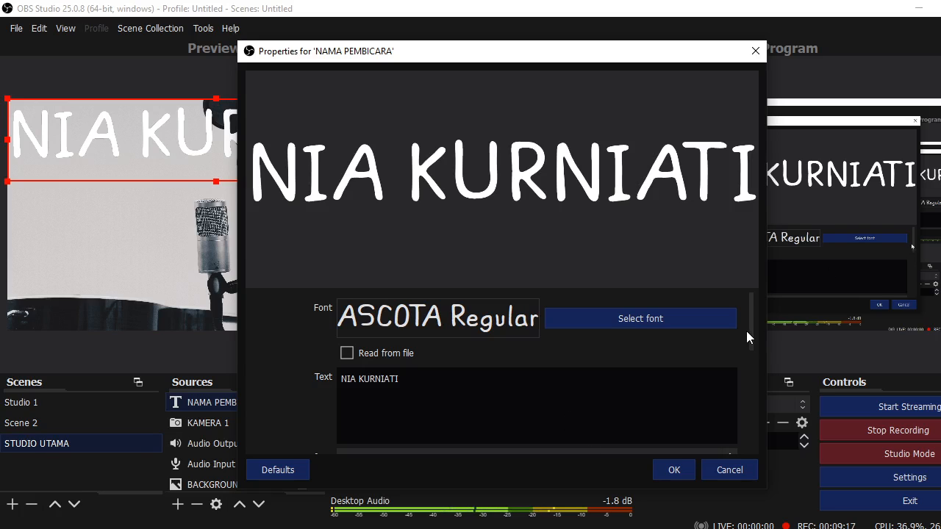
Colour the name text magenta and save the text properties
{"action": "left_click_drag", "start_coordinate": [750, 319], "coordinate": [756, 370]}
{"action": "left_click", "coordinate": [651, 365]}
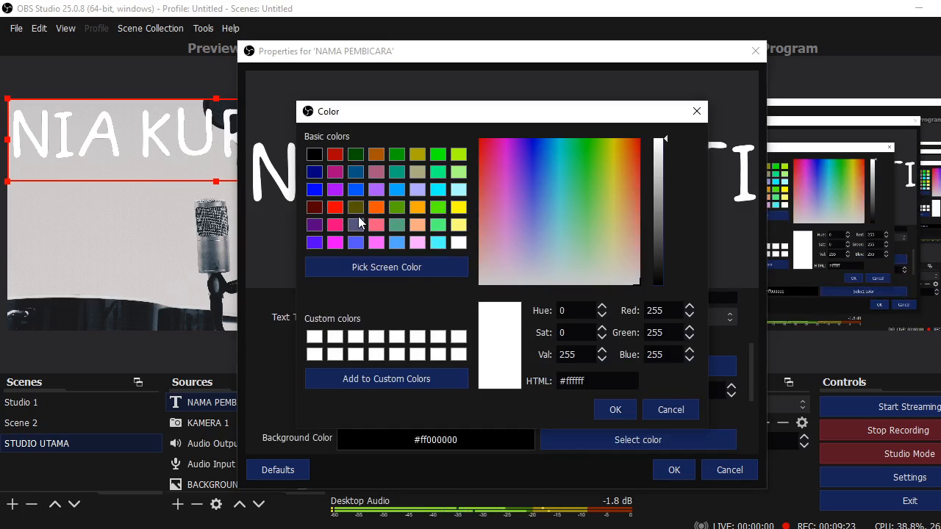
{"action": "left_click", "coordinate": [335, 242]}
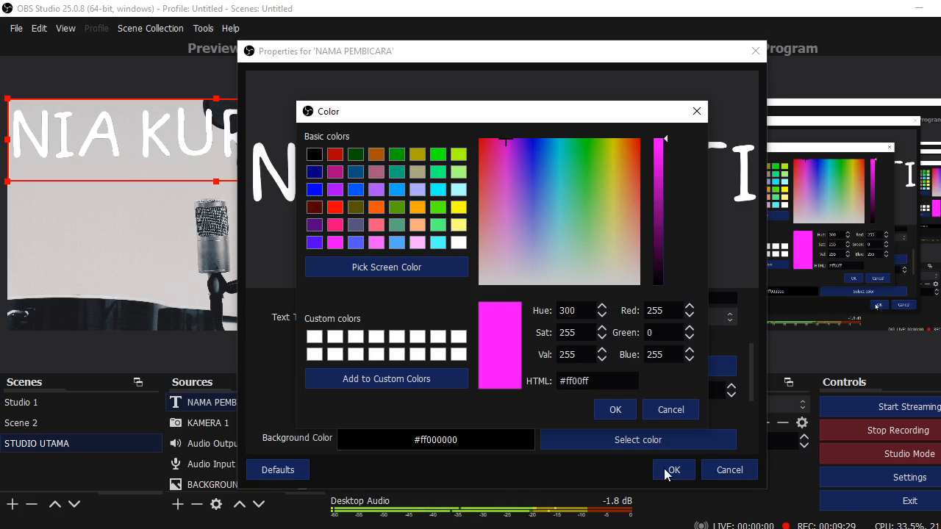
{"action": "left_click", "coordinate": [615, 409]}
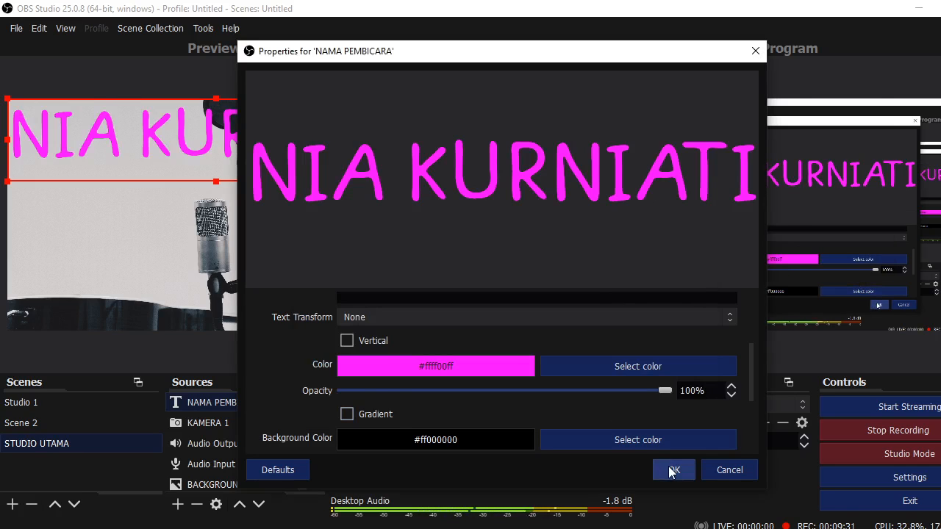
{"action": "left_click", "coordinate": [671, 471]}
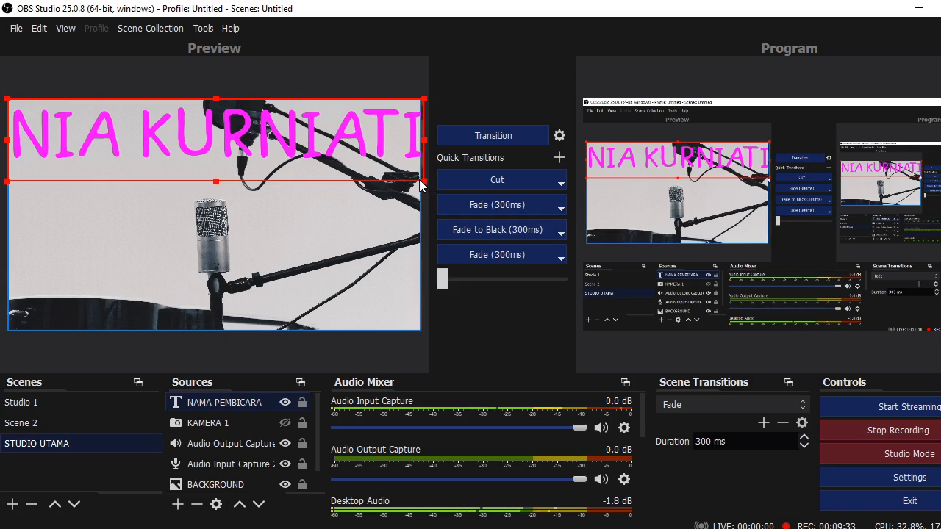
Shrink the magenta speaker name and move it to the canvas's lower-left
{"action": "left_click_drag", "start_coordinate": [425, 182], "coordinate": [190, 285]}
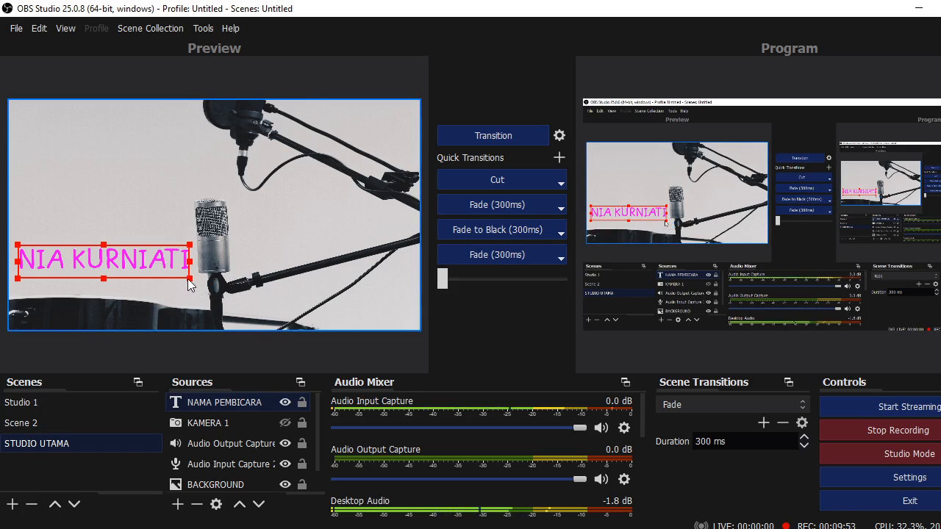
{"action": "left_click_drag", "start_coordinate": [190, 279], "coordinate": [171, 268]}
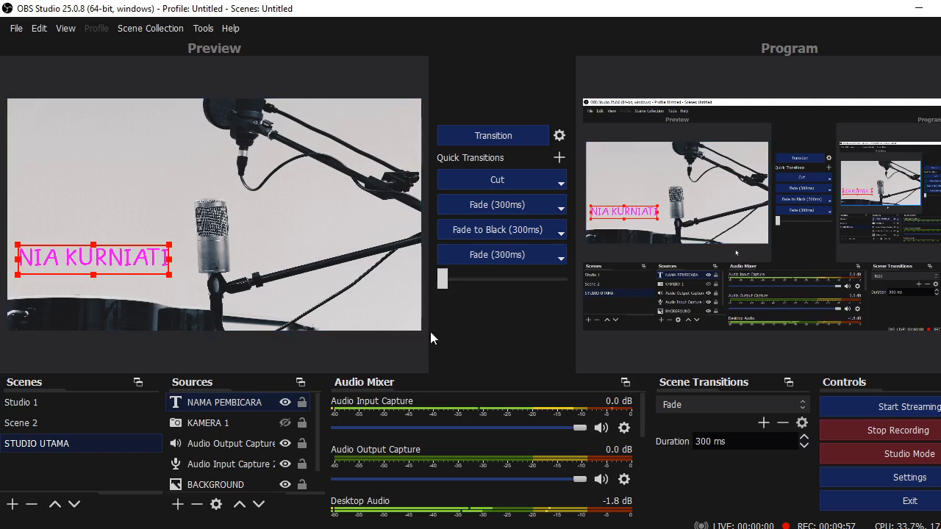
Add a second Text (GDI+) source named JUDUL MATERI
{"action": "left_click", "coordinate": [177, 504]}
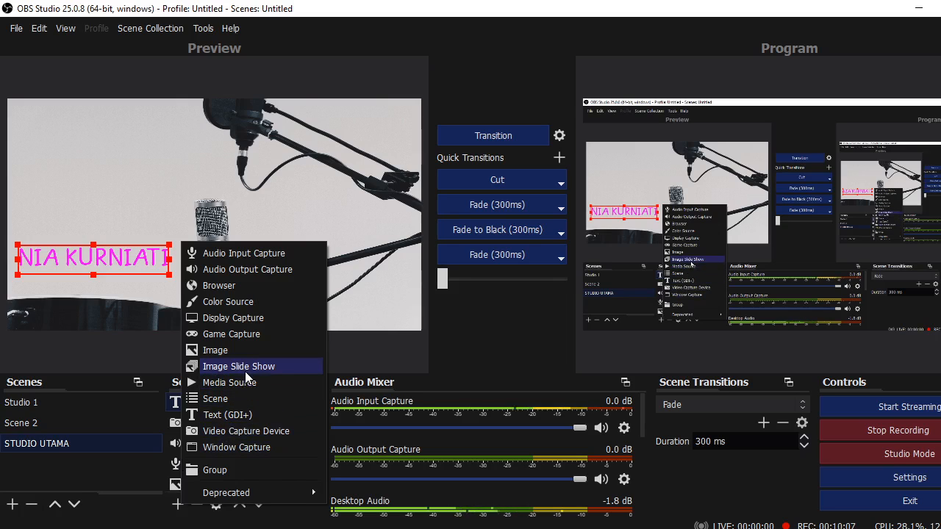
{"action": "left_click", "coordinate": [246, 413]}
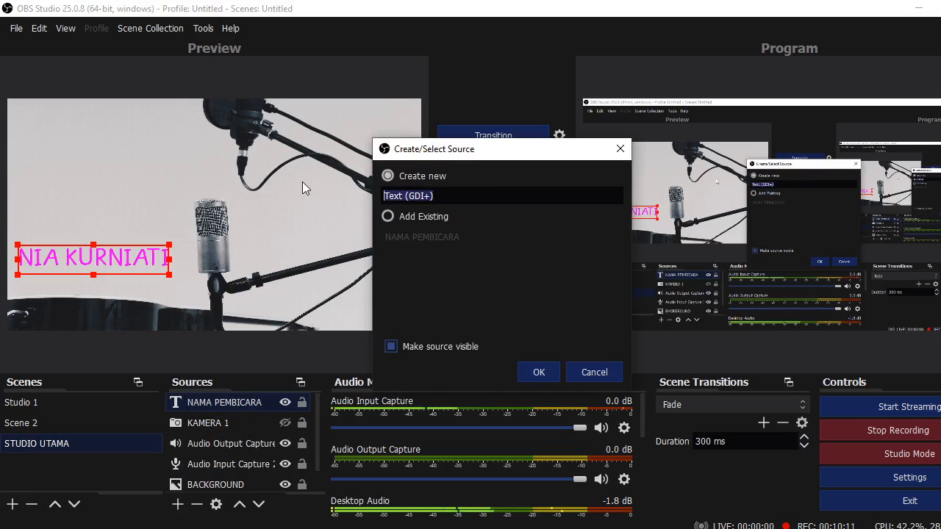
{"action": "type", "text": "JUDUL"}
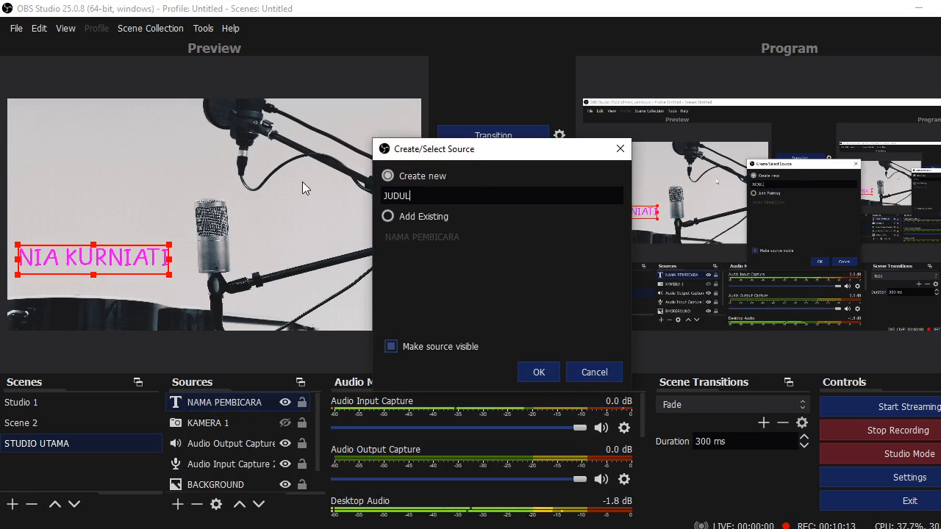
{"action": "type", "text": " MATERI"}
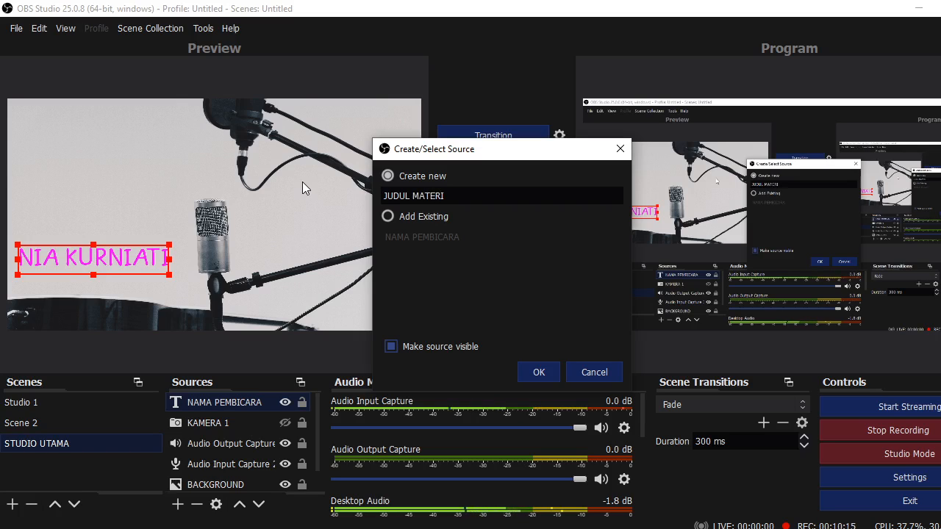
{"action": "left_click", "coordinate": [544, 379]}
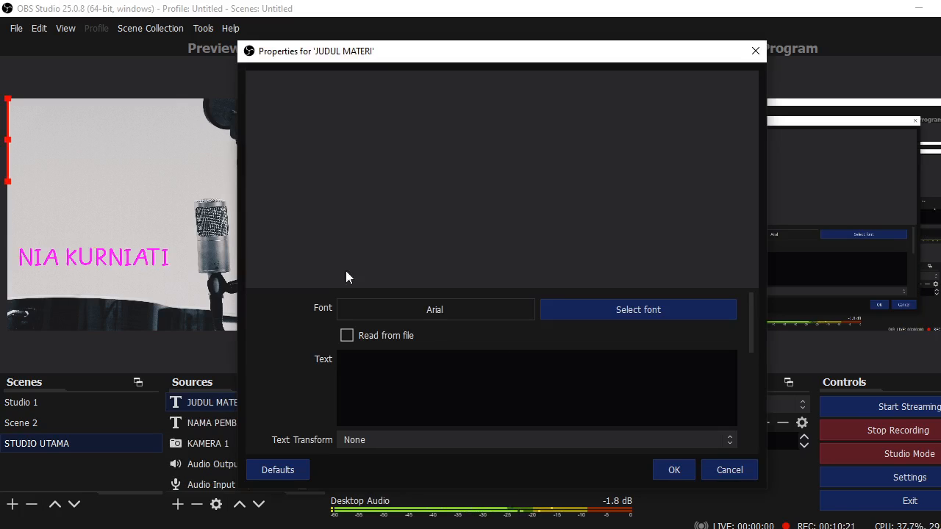
Type 'Mata Kuliah Ilmu Komunikasi' as the JUDUL MATERI title text
{"action": "left_click", "coordinate": [679, 316]}
{"action": "type", "text": "mata"}
{"action": "key", "text": "BackSpace"}
{"action": "key", "text": "BackSpace"}
{"action": "key", "text": "BackSpace"}
{"action": "key", "text": "BackSpace"}
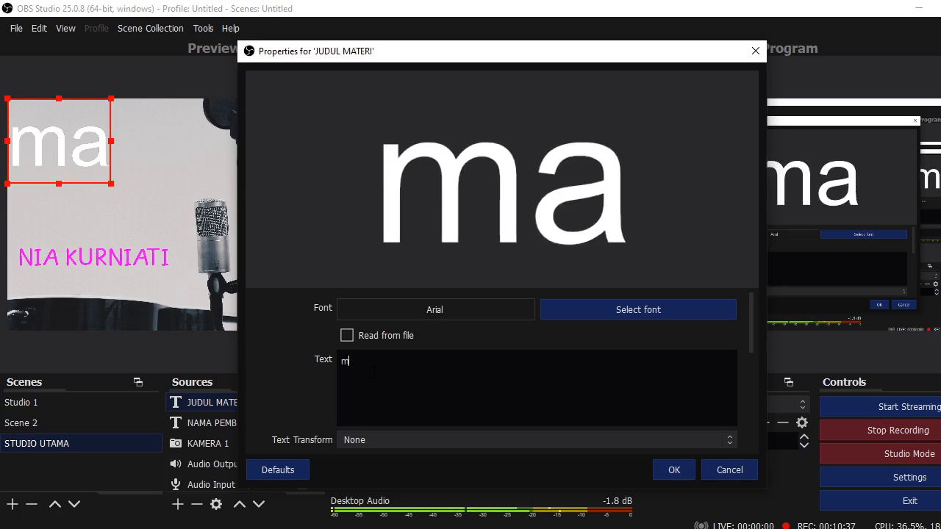
{"action": "type", "text": "Mata Ku"}
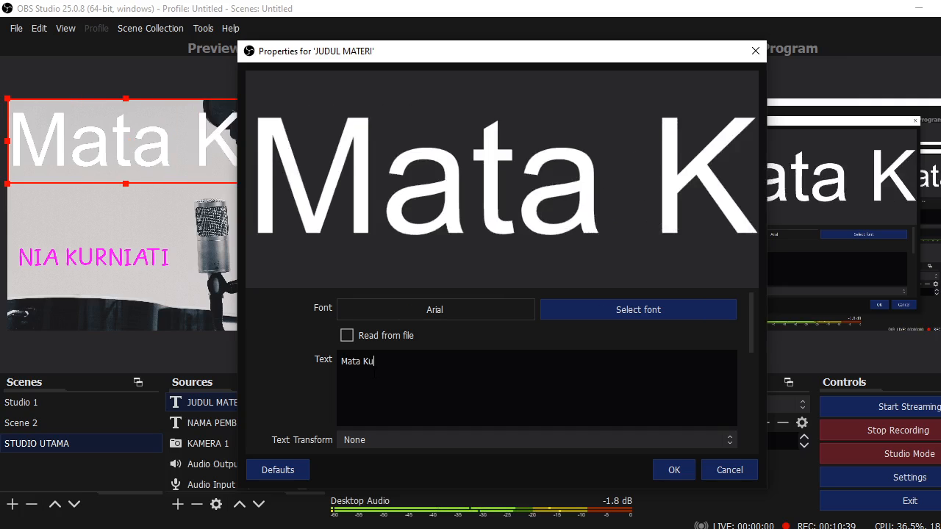
{"action": "type", "text": "liah O"}
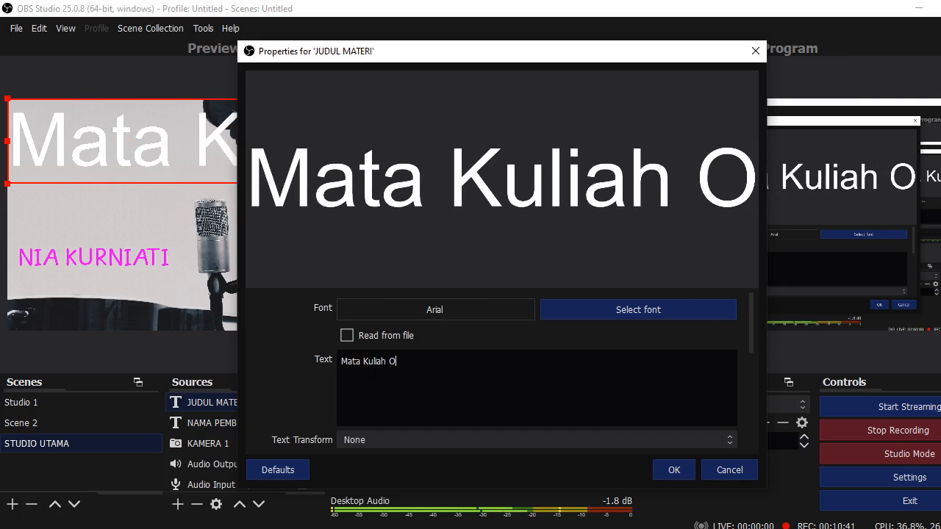
{"action": "key", "text": "BackSpace"}
{"action": "type", "text": "iL,"}
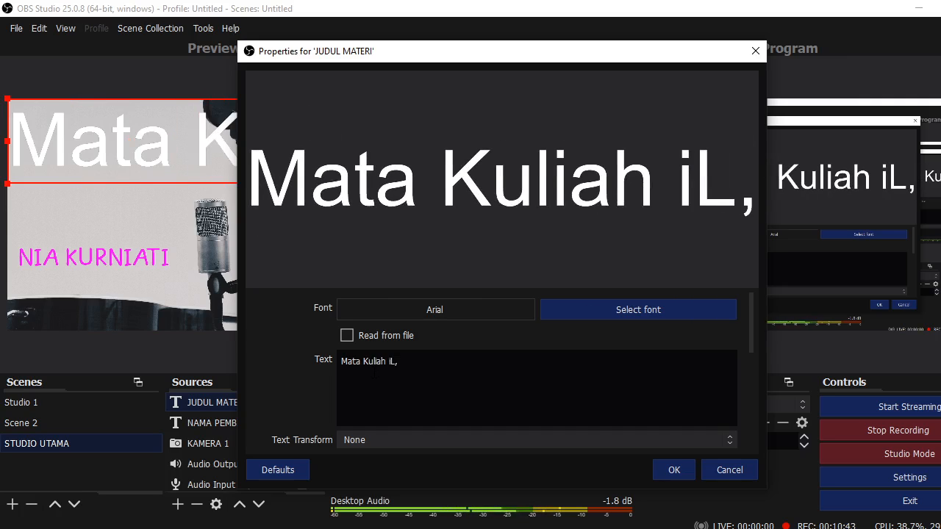
{"action": "key", "text": "BackSpace"}
{"action": "key", "text": "BackSpace"}
{"action": "key", "text": "BackSpace"}
{"action": "type", "text": "U"}
{"action": "key", "text": "BackSpace"}
{"action": "type", "text": "I"}
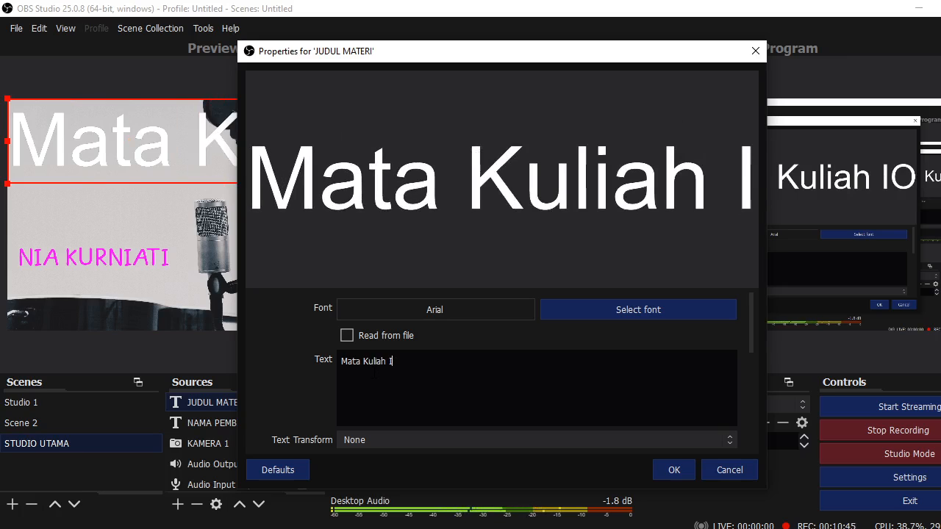
{"action": "type", "text": "lmu K"}
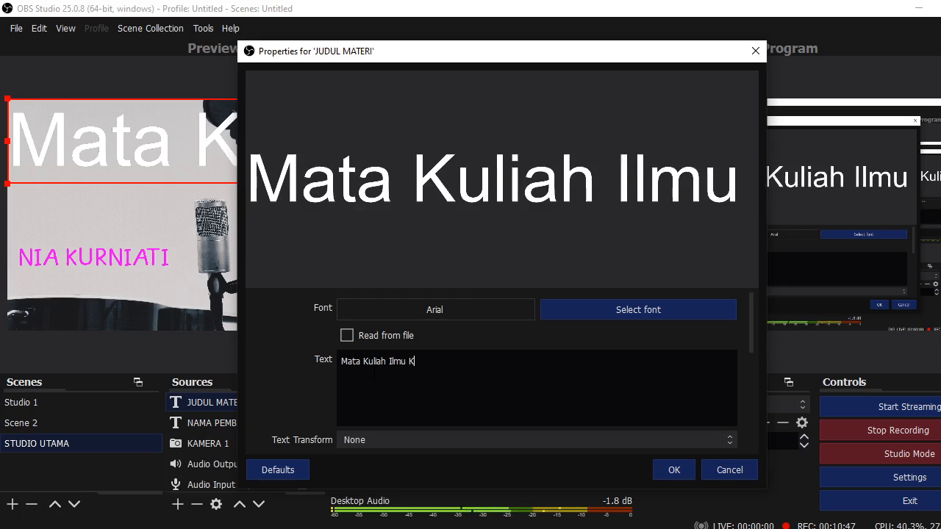
{"action": "type", "text": "omunikasi"}
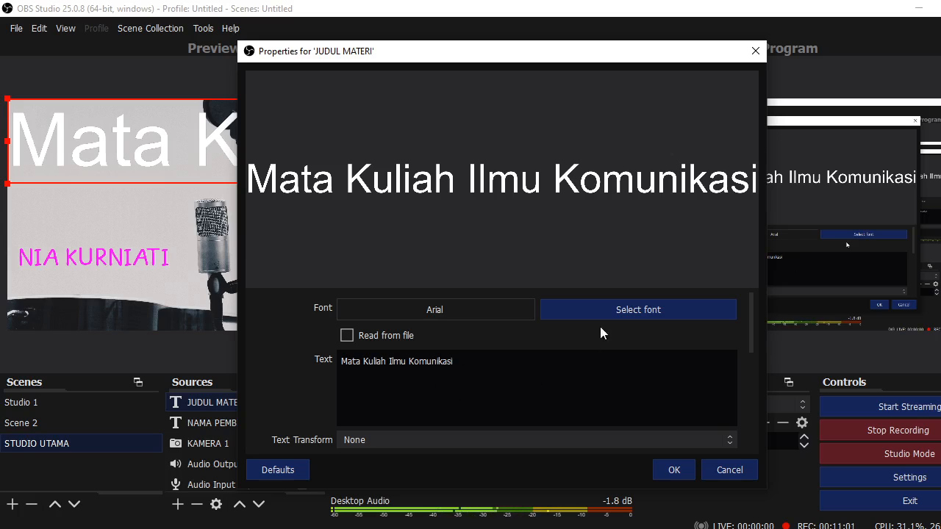
{"action": "left_click", "coordinate": [675, 310]}
Choose Bahnschrift SemiBold as the title font and close the properties
{"action": "scroll", "coordinate": [365, 224], "scroll_direction": "down", "scroll_amount": 3}
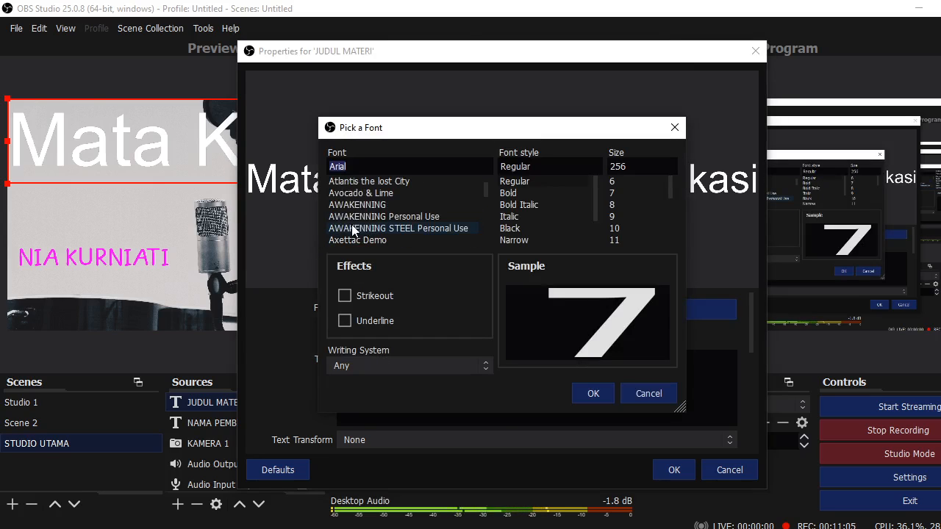
{"action": "left_click", "coordinate": [371, 193]}
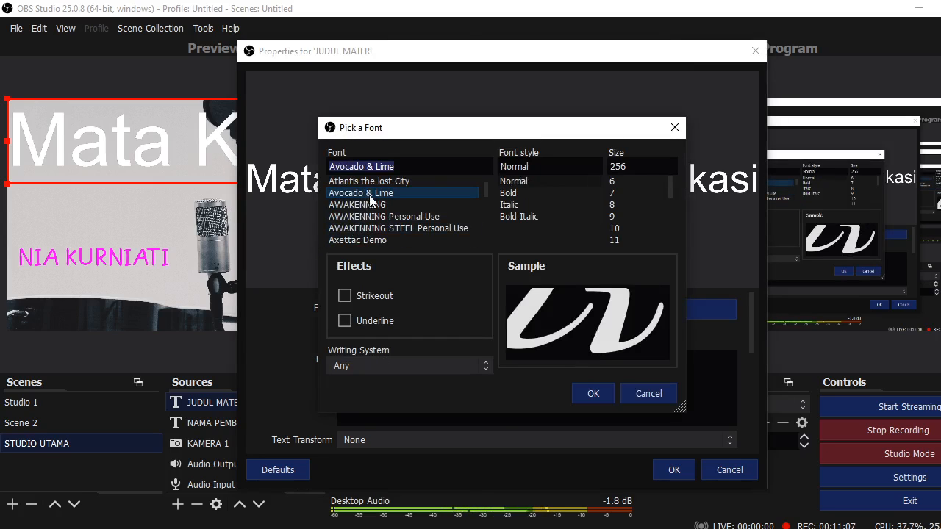
{"action": "left_click", "coordinate": [364, 241]}
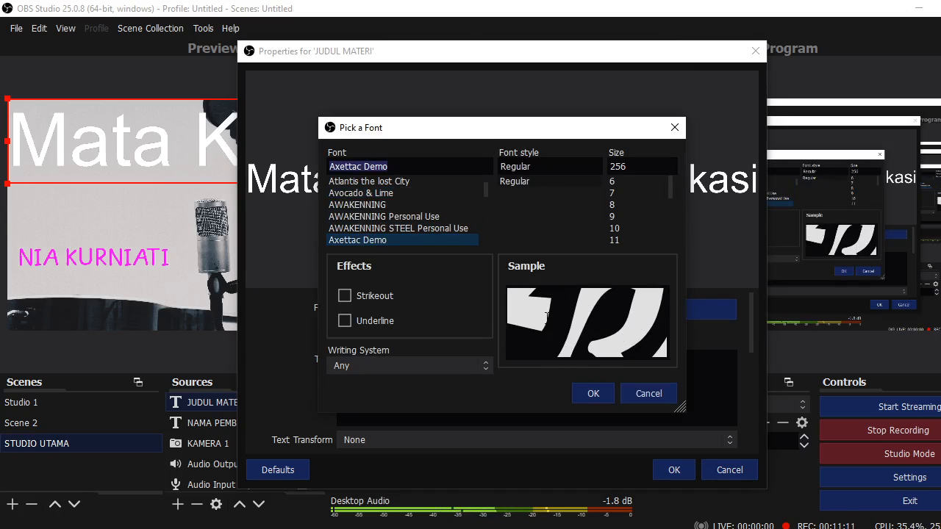
{"action": "scroll", "coordinate": [367, 213], "scroll_direction": "down", "scroll_amount": 3}
{"action": "left_click", "coordinate": [371, 216]}
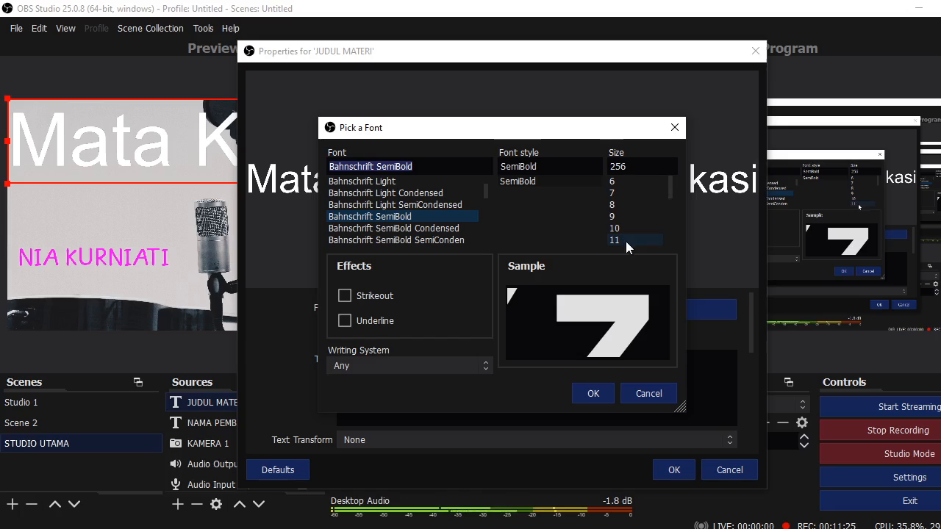
{"action": "left_click", "coordinate": [593, 395]}
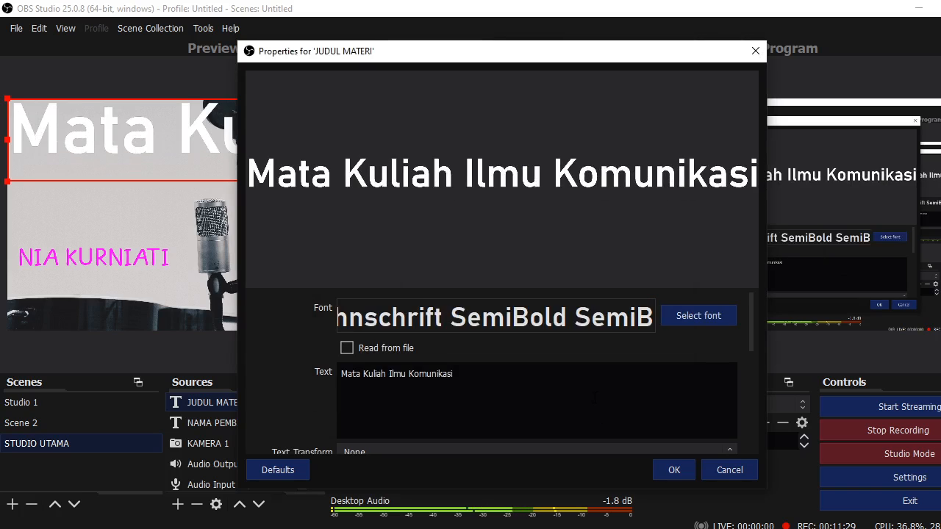
{"action": "left_click", "coordinate": [674, 469]}
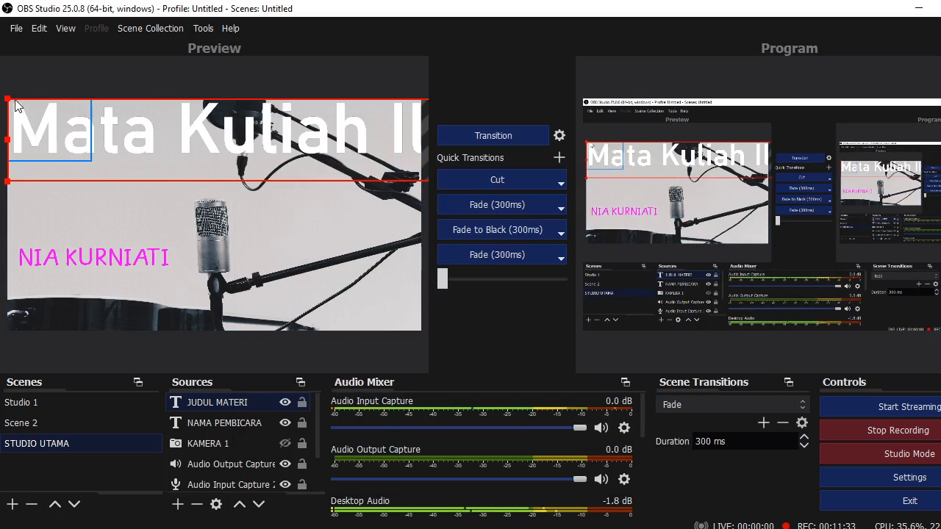
Stretch the JUDUL MATERI title to fill the screen via Transform
{"action": "left_click_drag", "start_coordinate": [7, 102], "coordinate": [252, 144]}
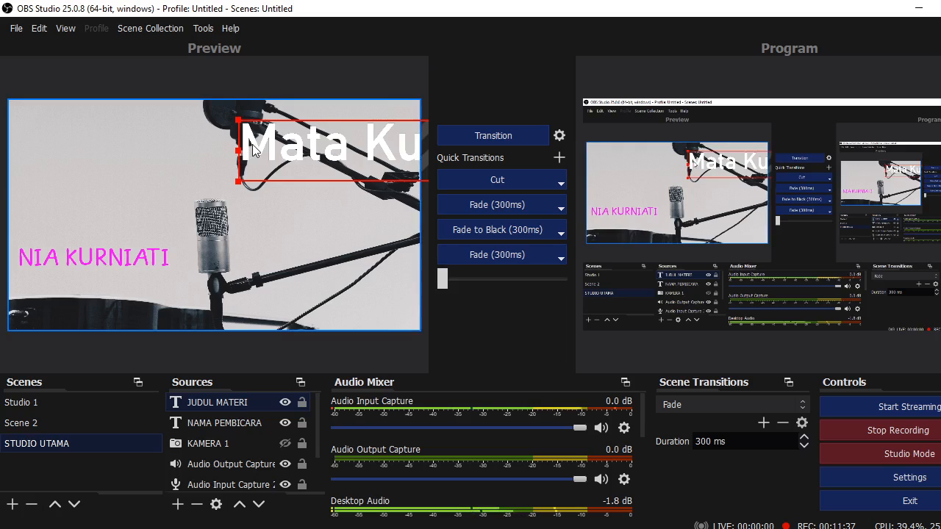
{"action": "right_click", "coordinate": [252, 144]}
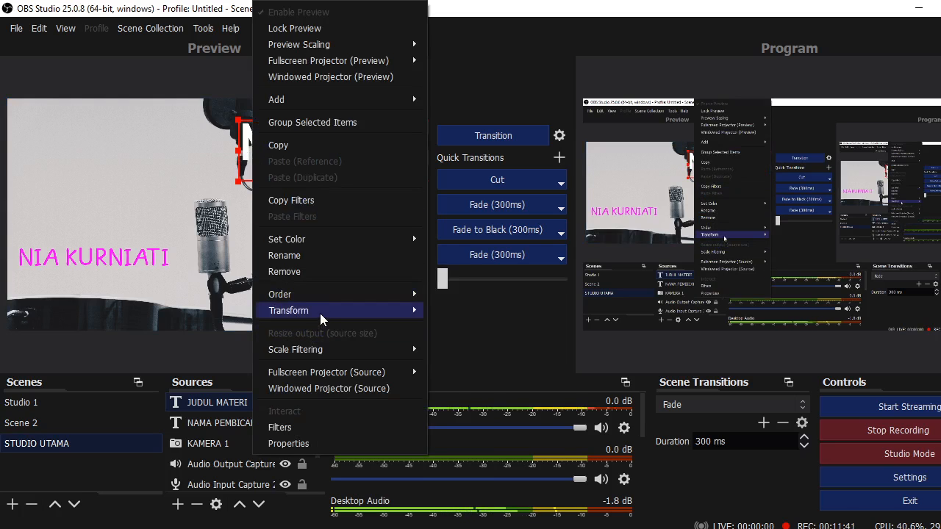
{"action": "mouse_move", "coordinate": [320, 311]}
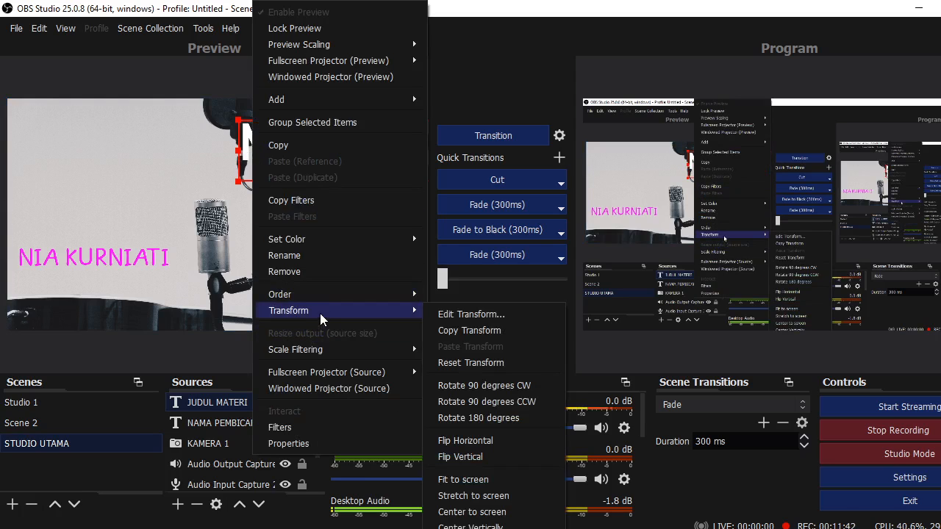
{"action": "left_click", "coordinate": [473, 494]}
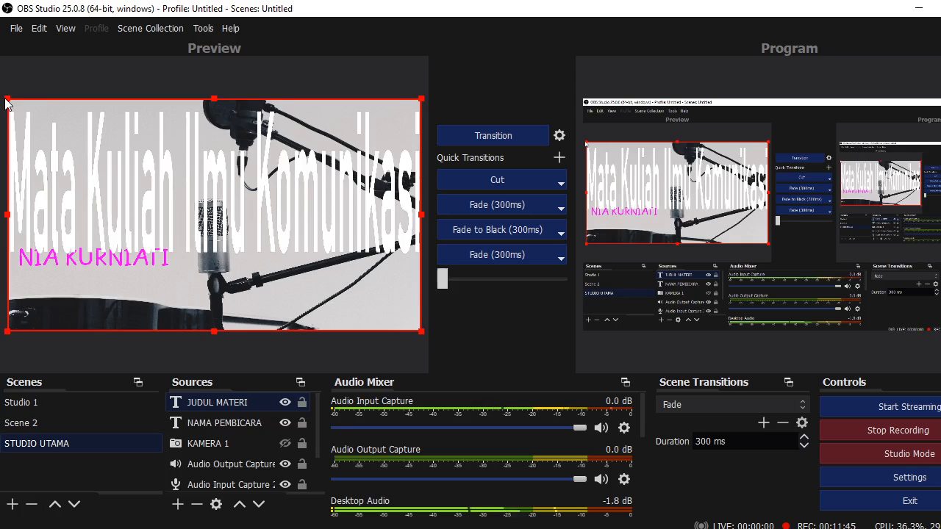
Shrink the title into a one-line strip directly beneath the pink speaker name
{"action": "left_click_drag", "start_coordinate": [9, 101], "coordinate": [291, 263]}
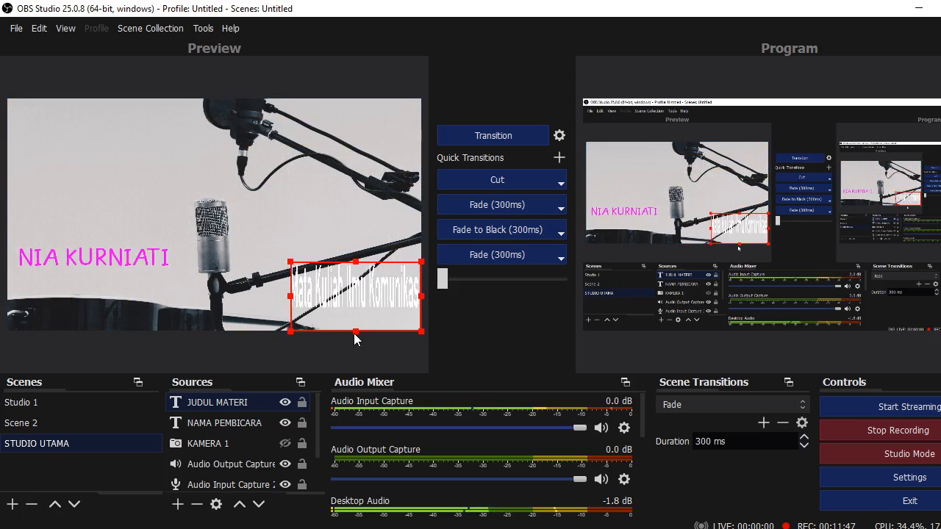
{"action": "left_click_drag", "start_coordinate": [359, 333], "coordinate": [89, 275]}
{"action": "left_click_drag", "start_coordinate": [151, 288], "coordinate": [213, 292]}
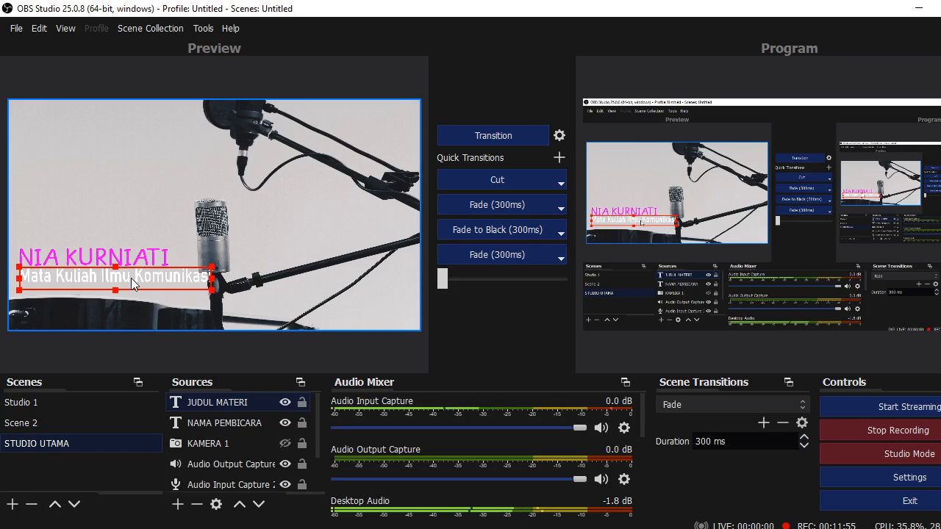
{"action": "left_click_drag", "start_coordinate": [131, 277], "coordinate": [133, 313]}
{"action": "left_click_drag", "start_coordinate": [106, 252], "coordinate": [107, 286]}
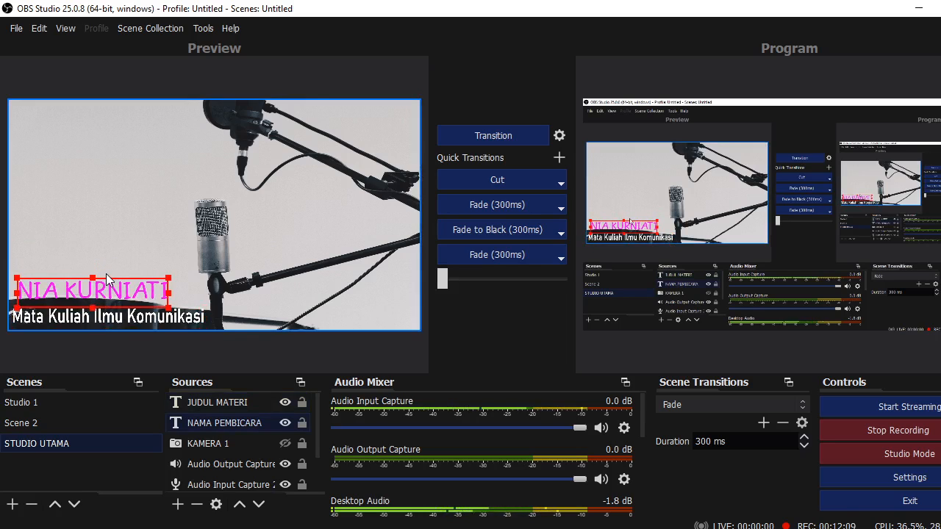
{"action": "left_click", "coordinate": [121, 309]}
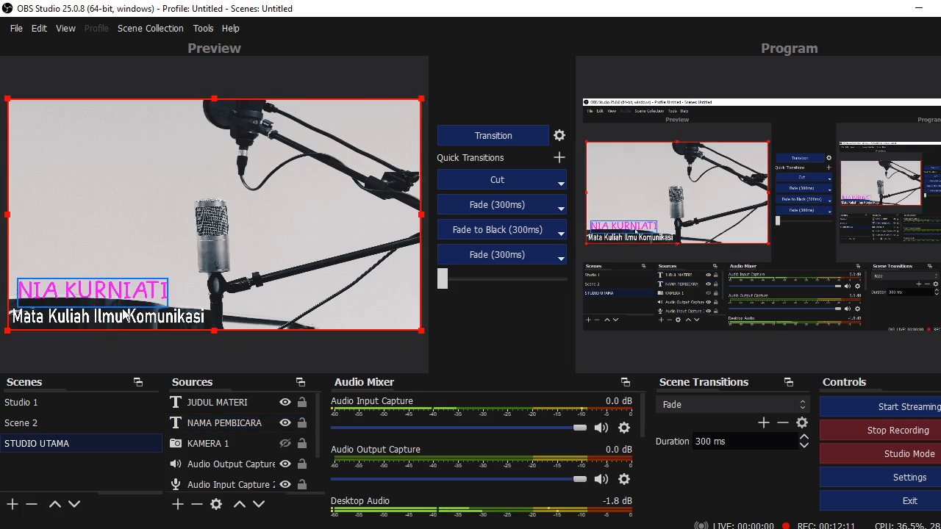
{"action": "left_click", "coordinate": [124, 294]}
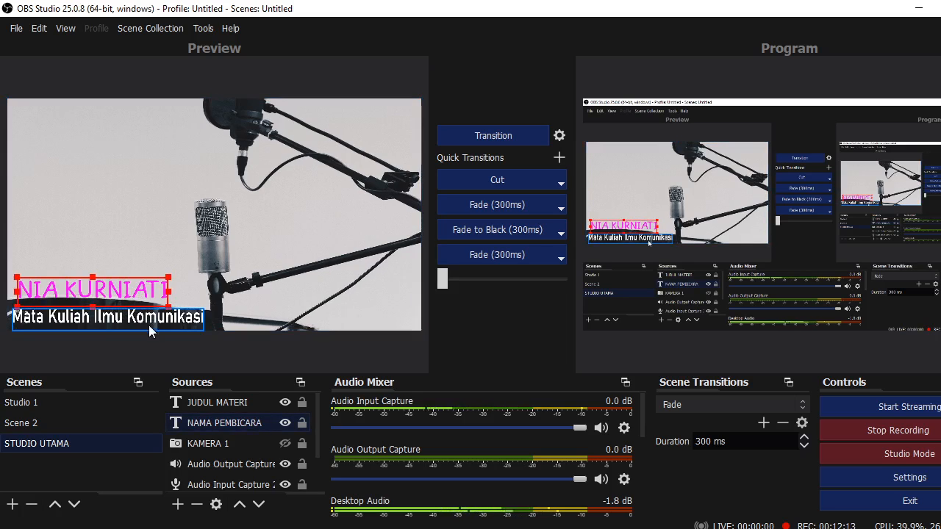
{"action": "left_click", "coordinate": [145, 323]}
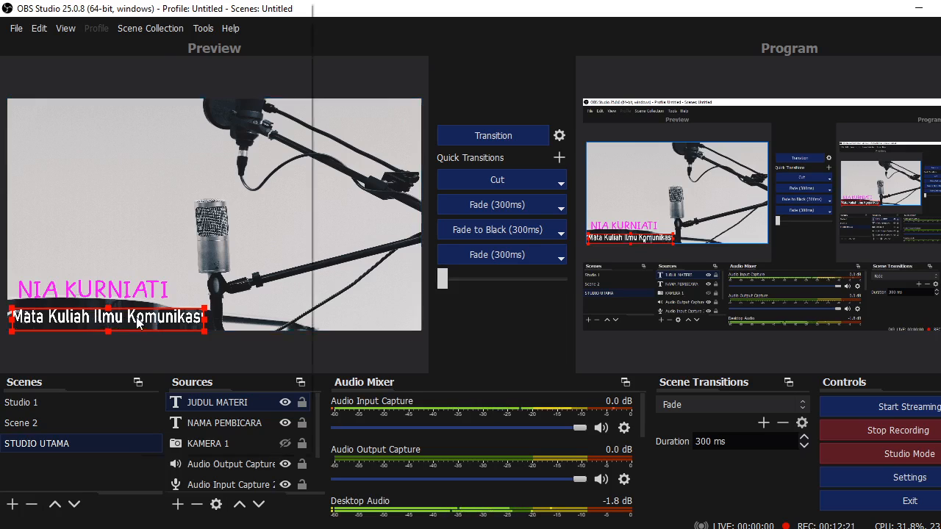
Open the title's Filters window, start adding a Scroll filter, then cancel and close
{"action": "right_click", "coordinate": [137, 321]}
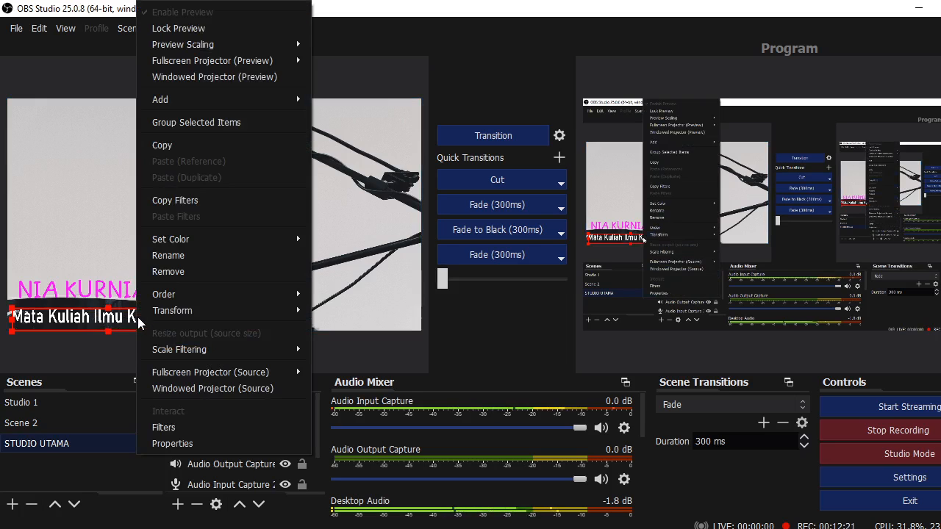
{"action": "left_click", "coordinate": [183, 427]}
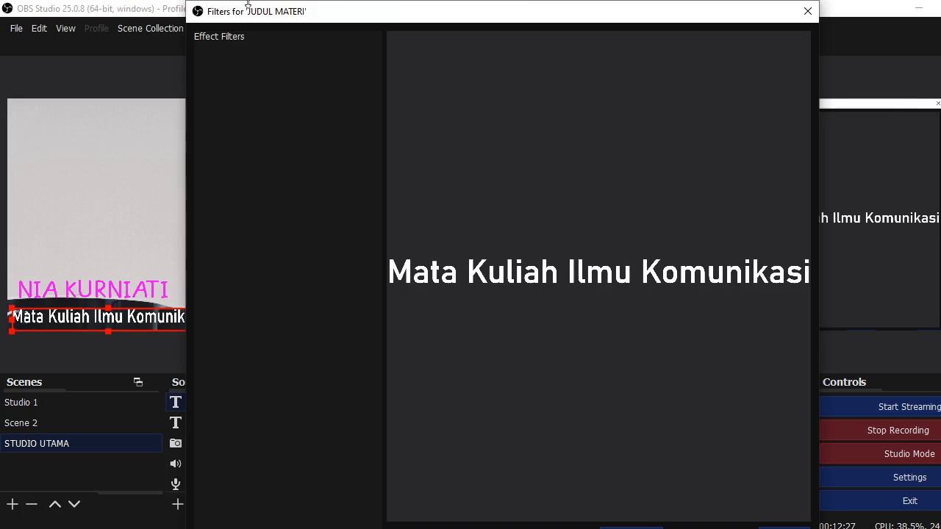
{"action": "left_click_drag", "start_coordinate": [185, 4], "coordinate": [312, 155]}
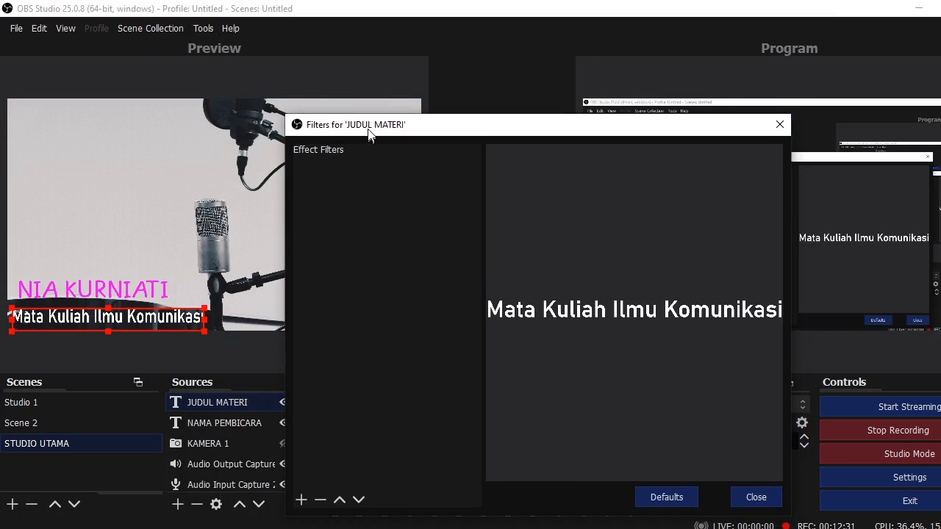
{"action": "left_click", "coordinate": [286, 449]}
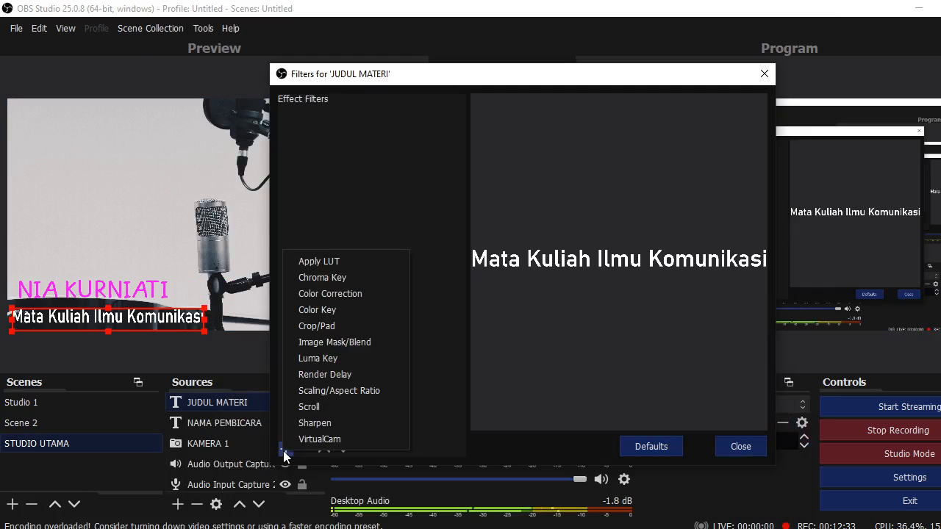
{"action": "left_click", "coordinate": [322, 411]}
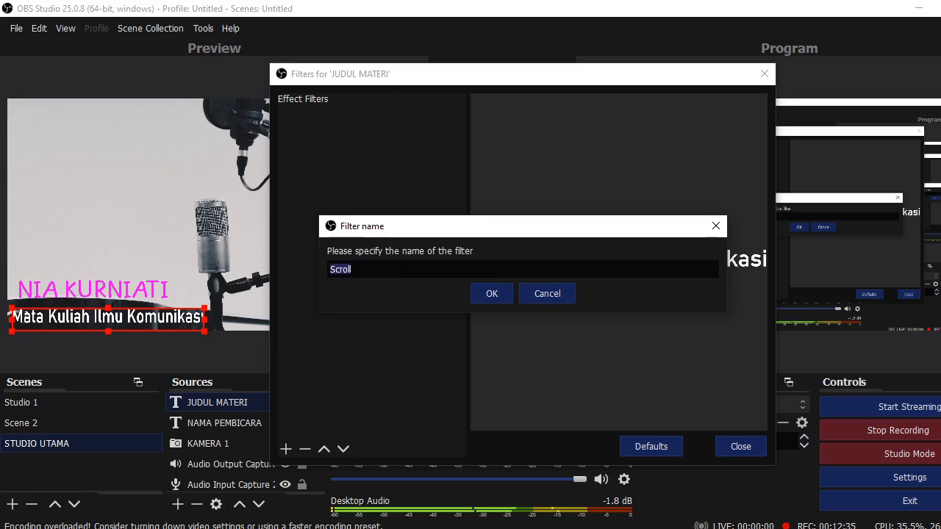
{"action": "left_click", "coordinate": [528, 294]}
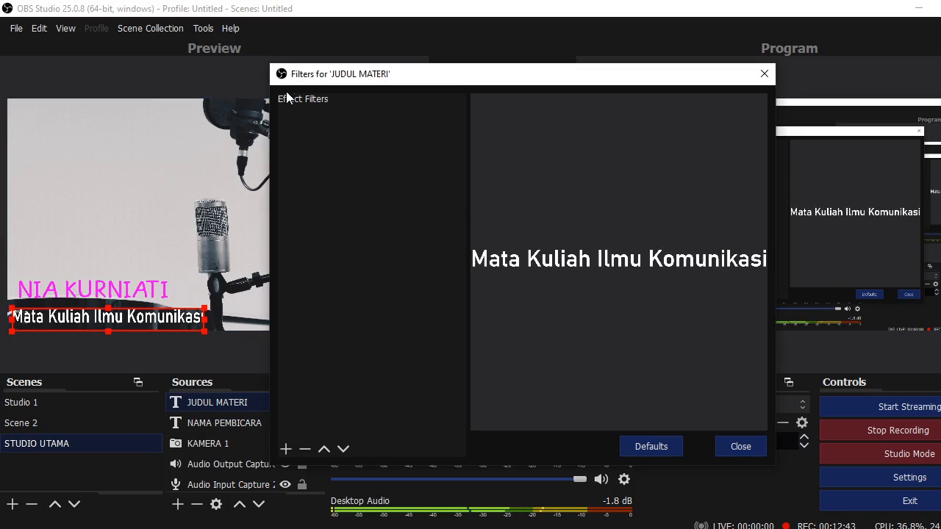
{"action": "left_click", "coordinate": [744, 452]}
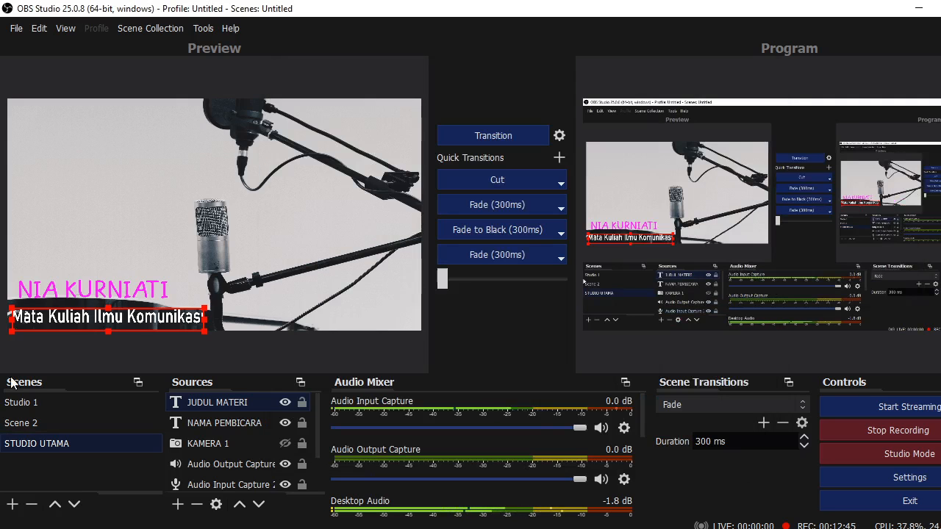
Add a Scroll filter to JUDUL MATERI with horizontal speed 285
{"action": "right_click", "coordinate": [63, 324]}
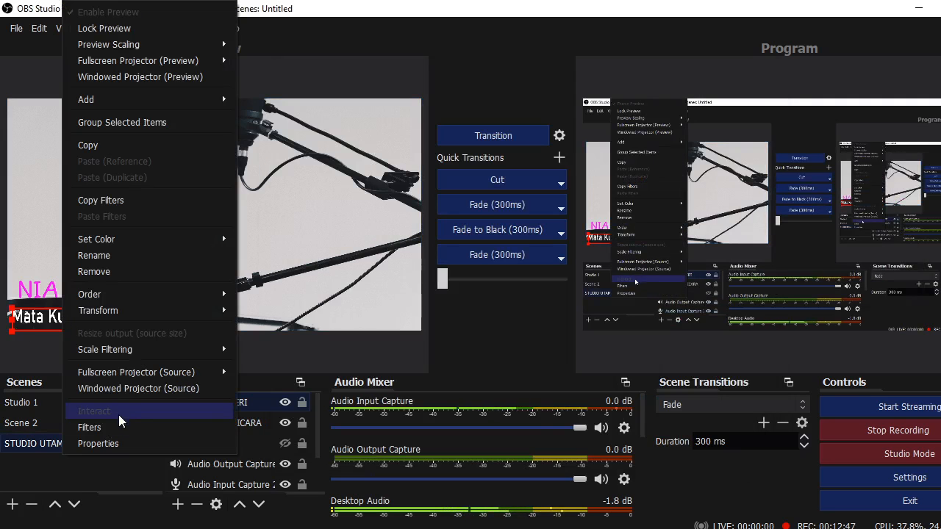
{"action": "left_click", "coordinate": [92, 427]}
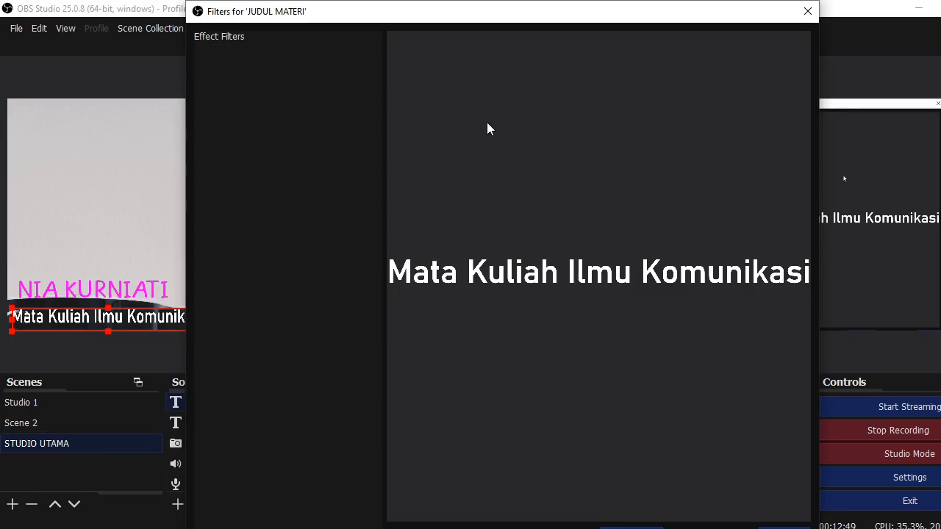
{"action": "left_click_drag", "start_coordinate": [189, 4], "coordinate": [314, 67]}
{"action": "left_click", "coordinate": [302, 427]}
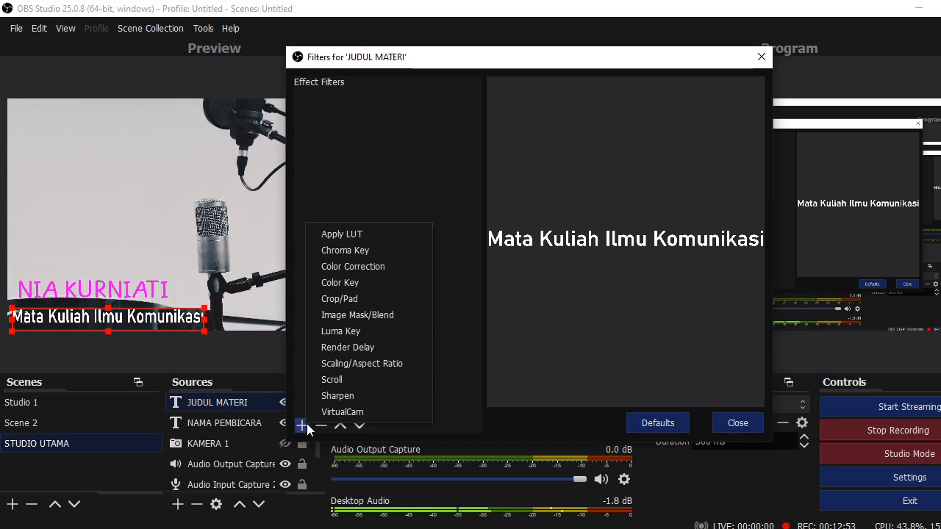
{"action": "left_click", "coordinate": [339, 380]}
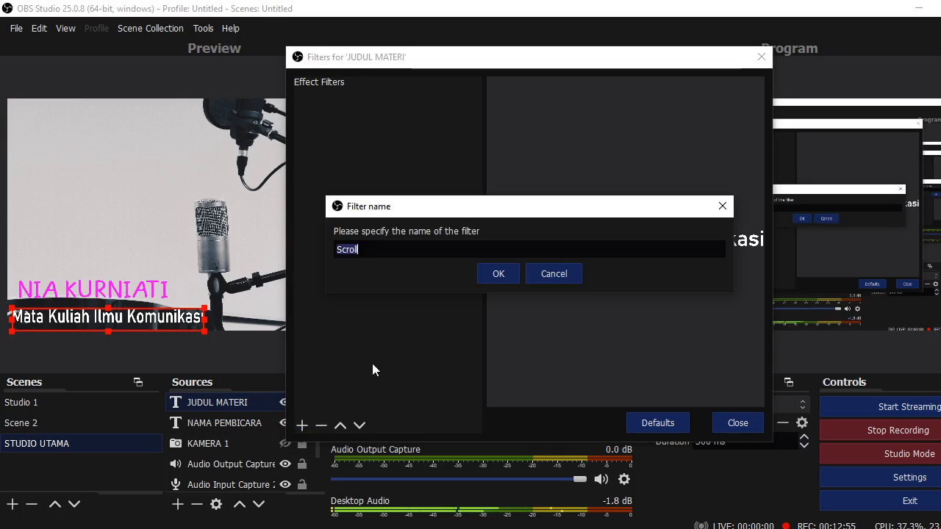
{"action": "left_click", "coordinate": [486, 277]}
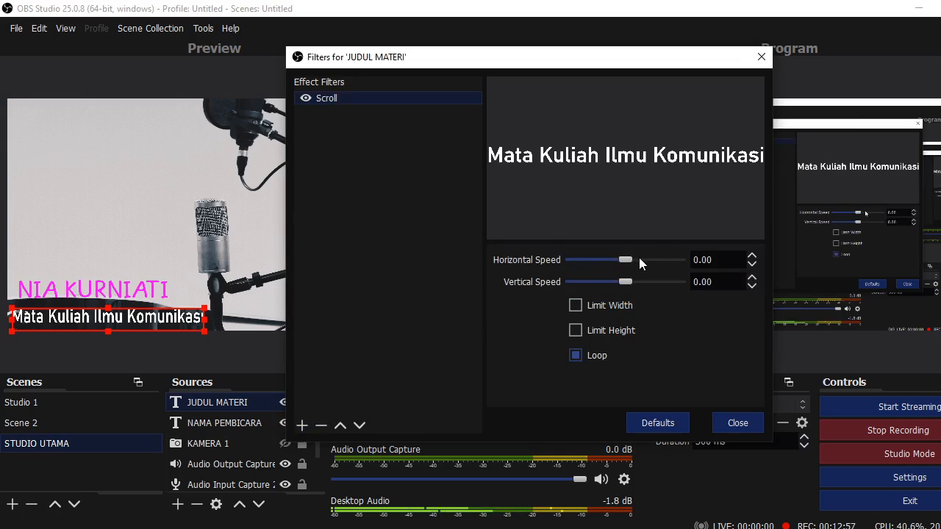
{"action": "left_click_drag", "start_coordinate": [625, 261], "coordinate": [657, 264]}
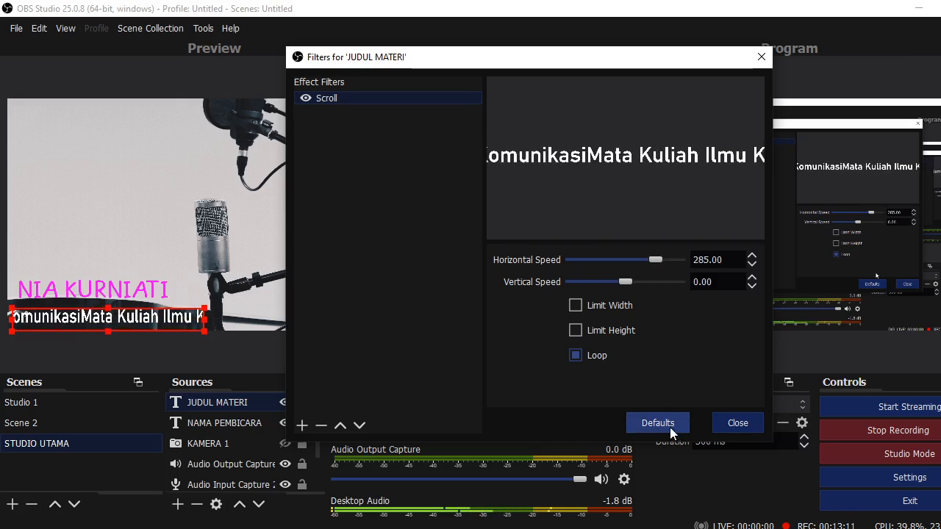
{"action": "left_click", "coordinate": [737, 423]}
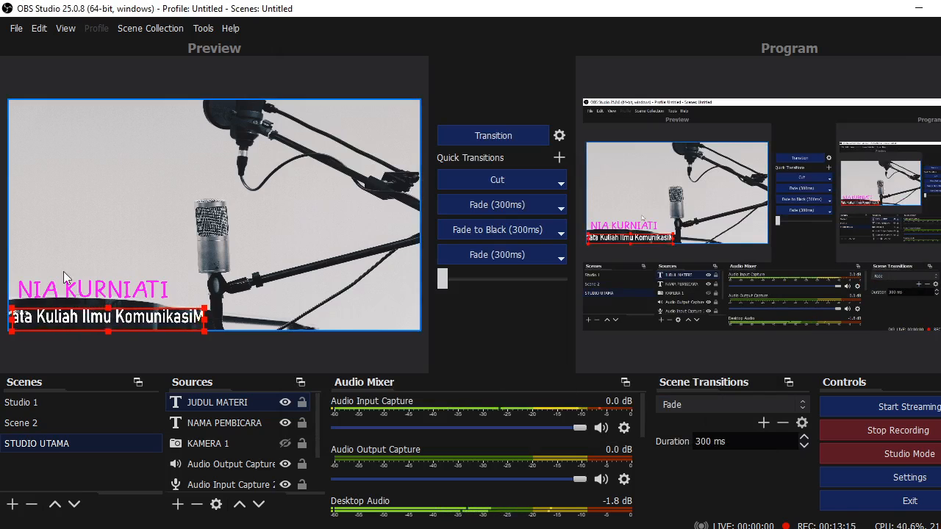
Show KAMERA 1, move its box down just above the speaker name, then hide it again
{"action": "left_click", "coordinate": [285, 444]}
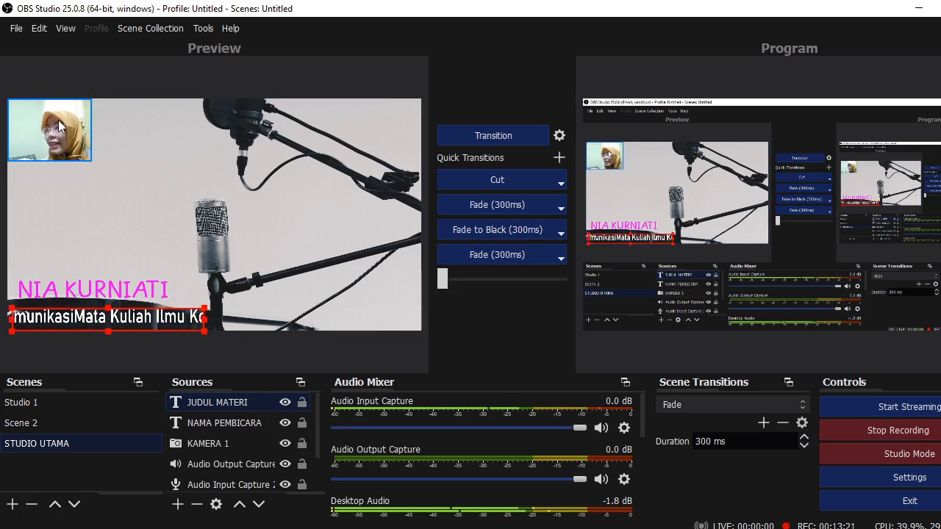
{"action": "left_click_drag", "start_coordinate": [58, 120], "coordinate": [76, 233]}
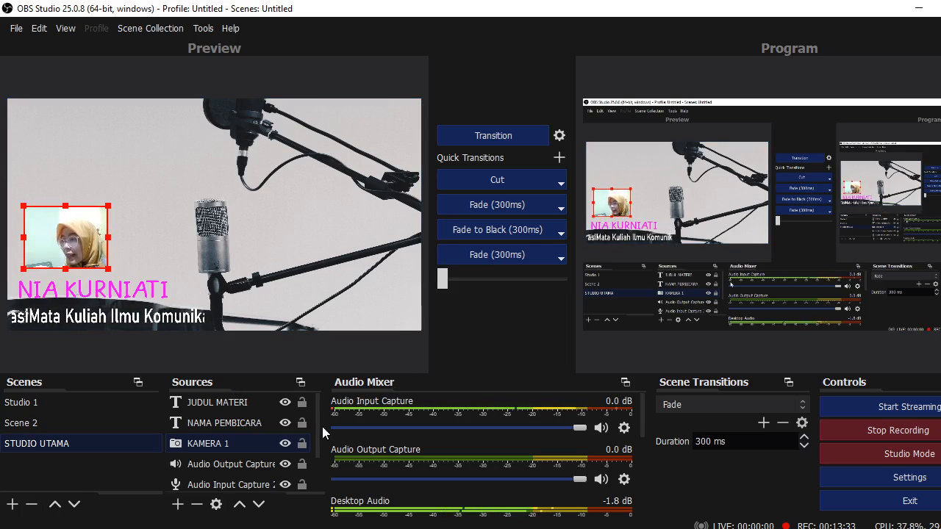
{"action": "left_click", "coordinate": [284, 444]}
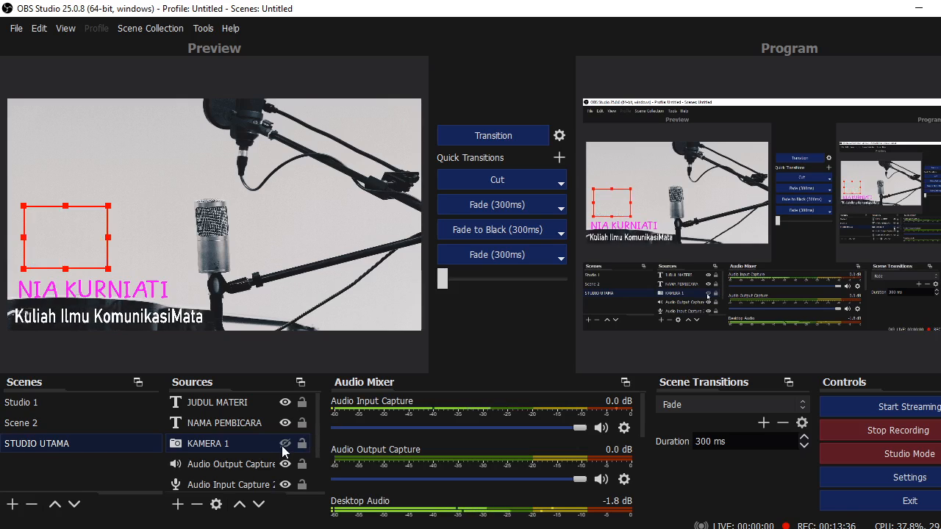
Add a new Image source named 'frame 3' to the STUDIO UTAMA scene
{"action": "left_click", "coordinate": [176, 504]}
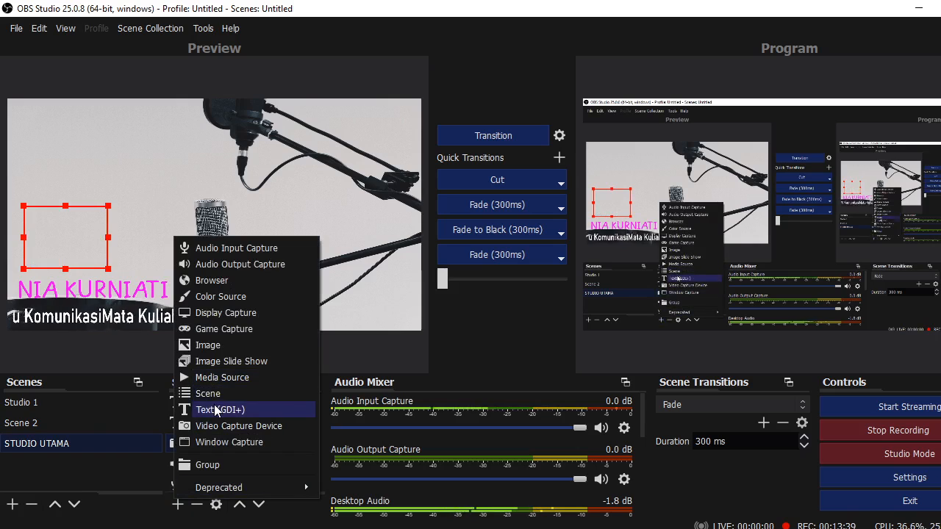
{"action": "left_click", "coordinate": [355, 235]}
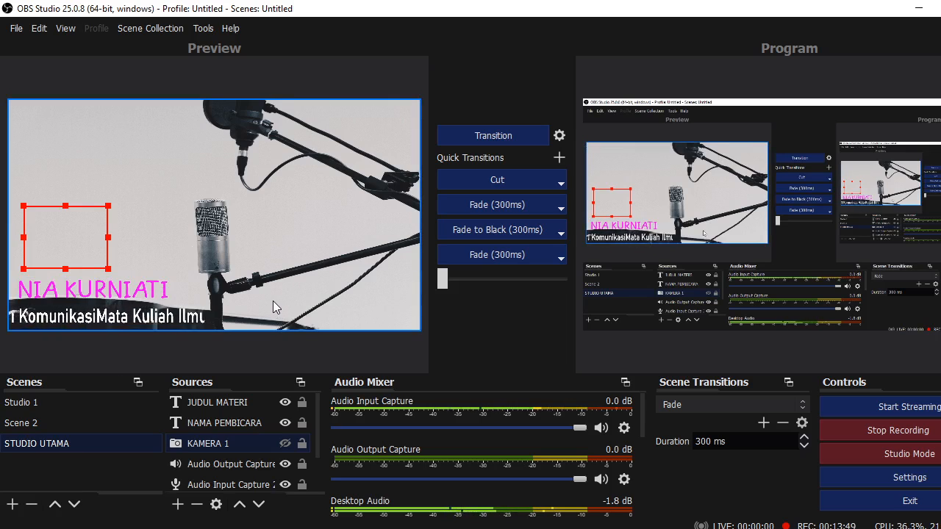
{"action": "left_click", "coordinate": [177, 504]}
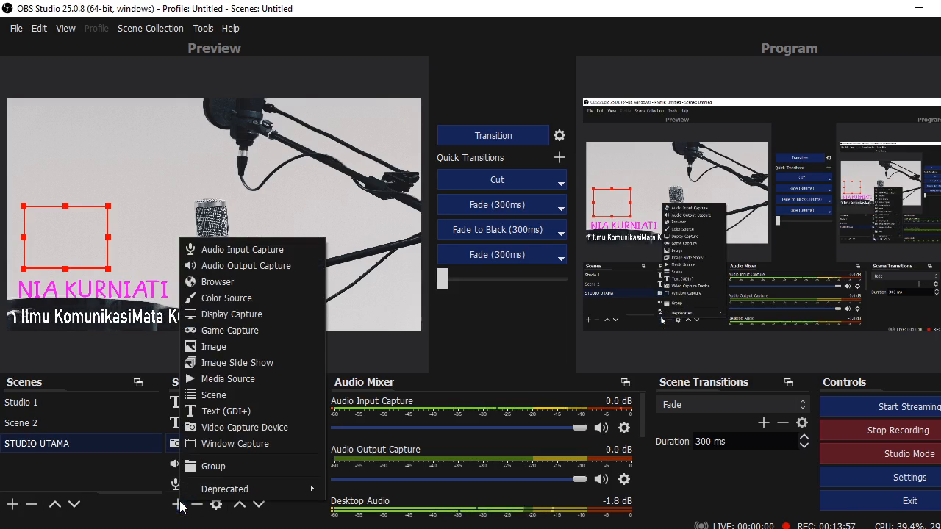
{"action": "left_click", "coordinate": [269, 342]}
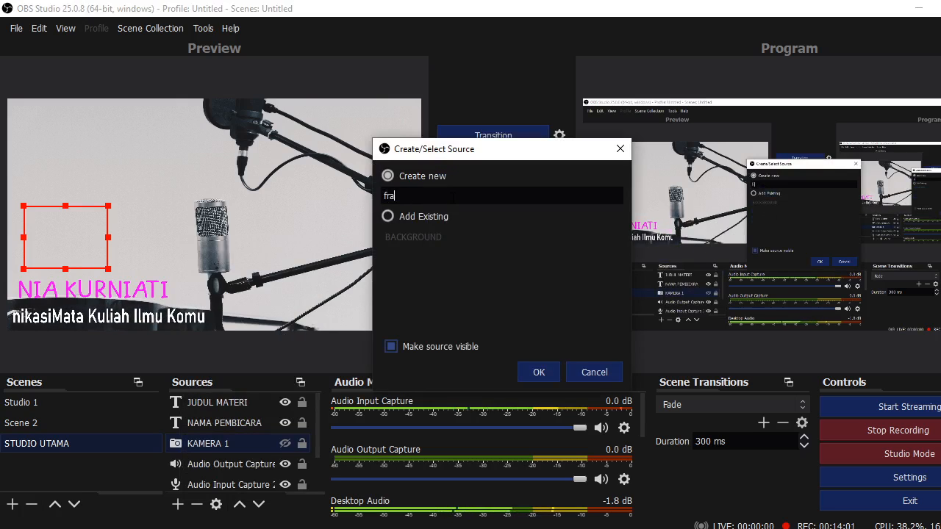
{"action": "type", "text": "frame"}
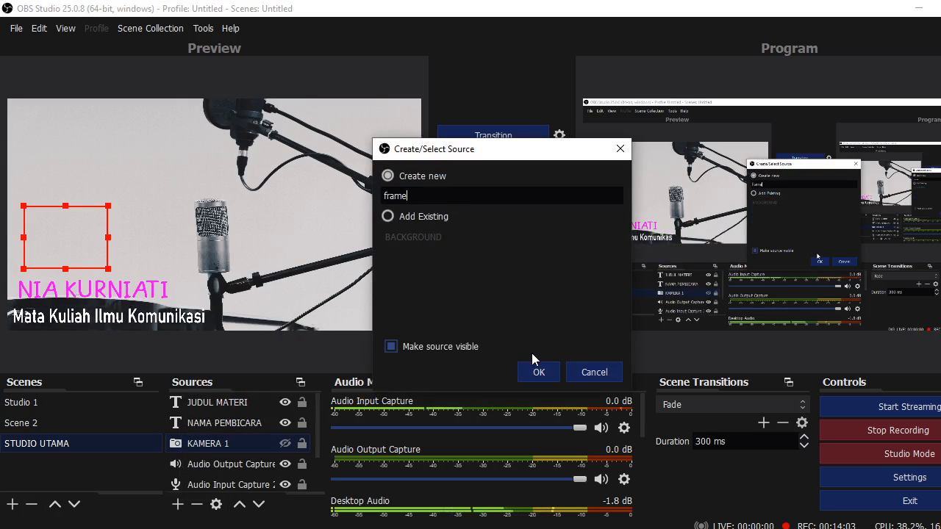
{"action": "type", "text": " 3"}
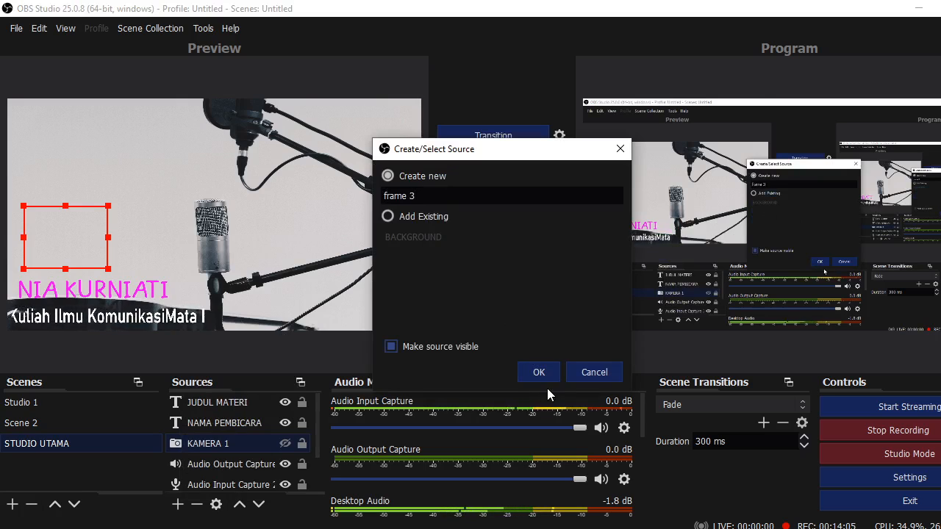
{"action": "left_click", "coordinate": [542, 369]}
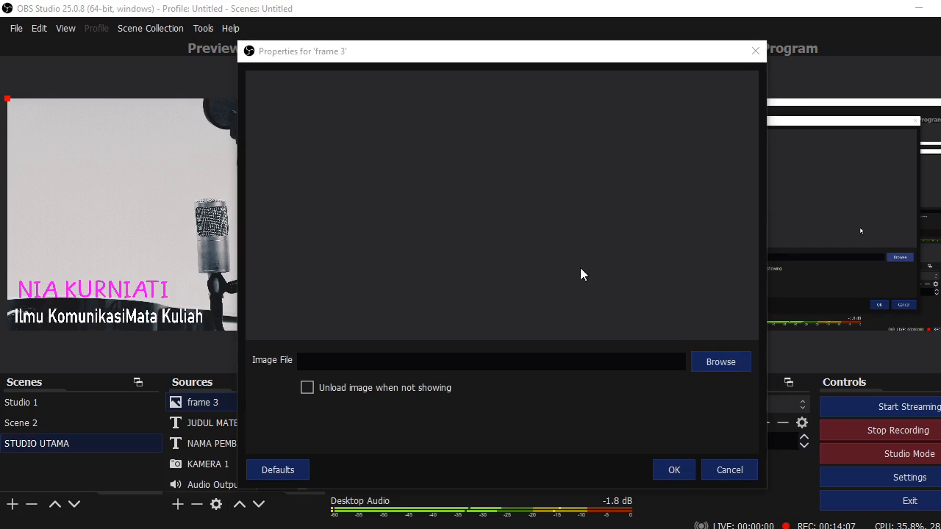
Set frame 3's image file to CHANEL 5.png from the Pictures folder
{"action": "left_click", "coordinate": [721, 362]}
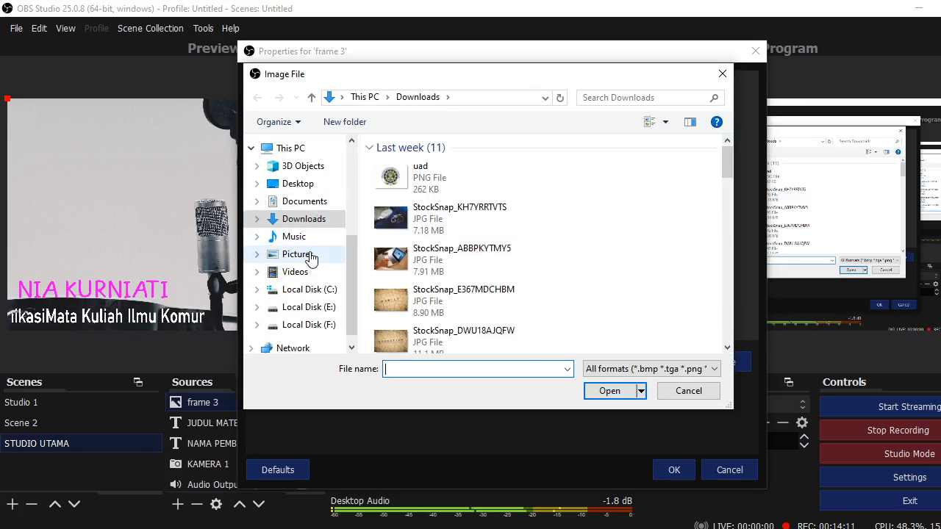
{"action": "left_click", "coordinate": [298, 254]}
{"action": "left_click_drag", "start_coordinate": [724, 170], "coordinate": [728, 204]}
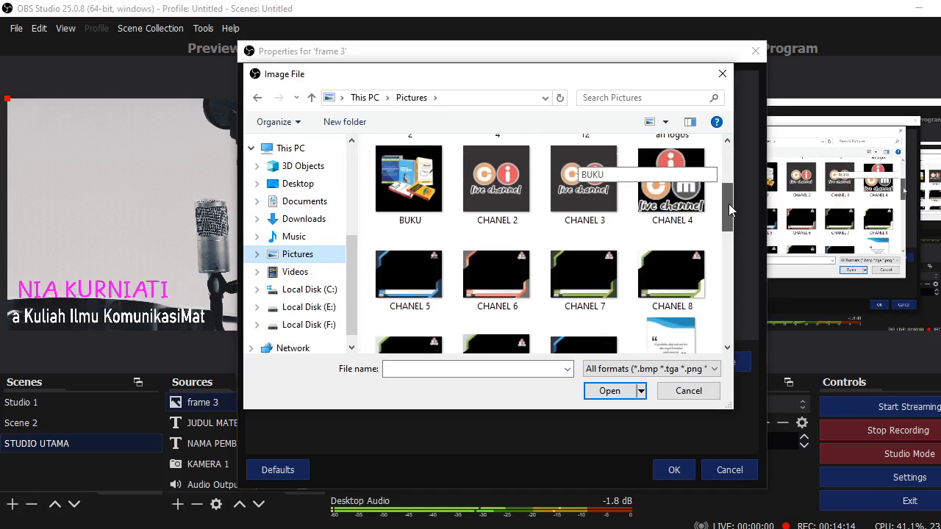
{"action": "left_click", "coordinate": [500, 275]}
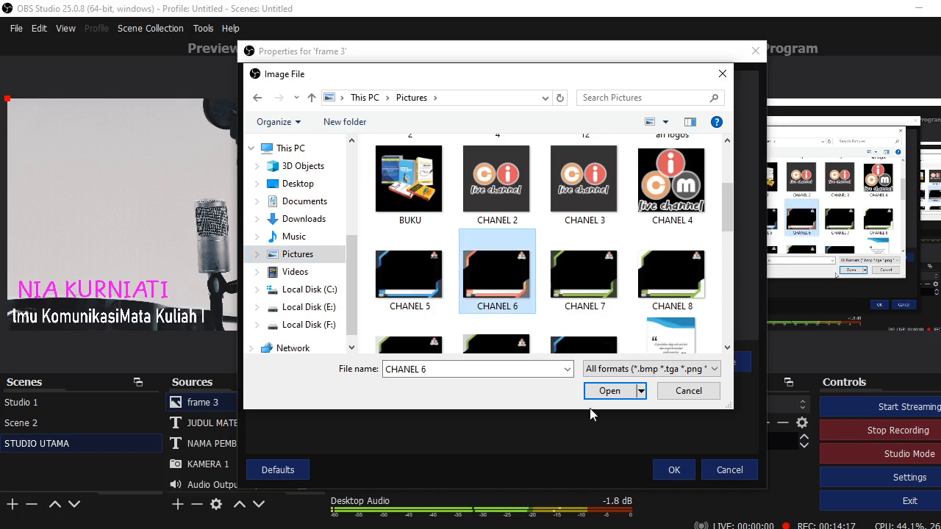
{"action": "left_click", "coordinate": [413, 271]}
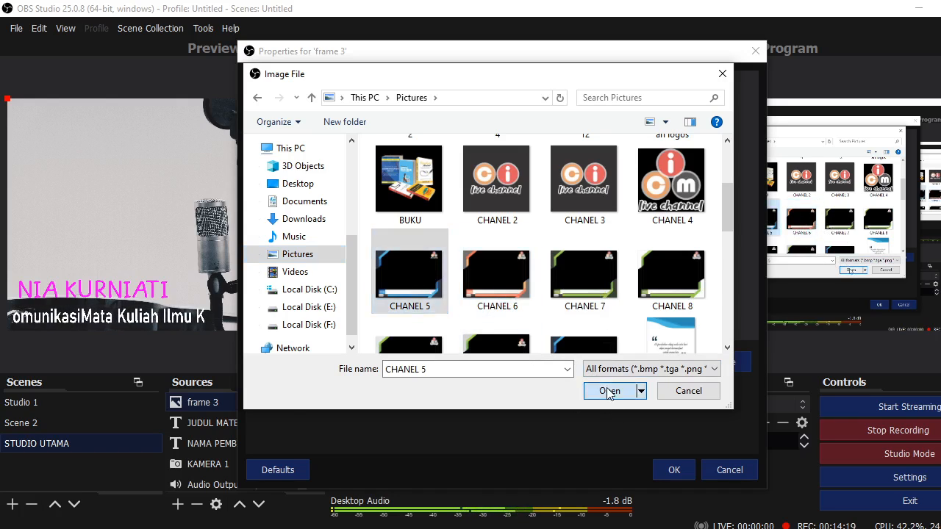
{"action": "left_click", "coordinate": [609, 390]}
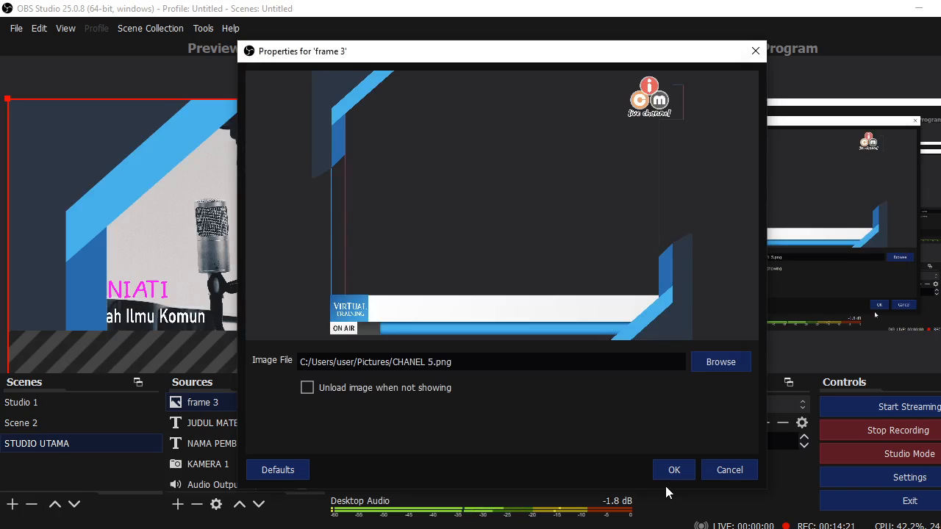
{"action": "left_click", "coordinate": [670, 470]}
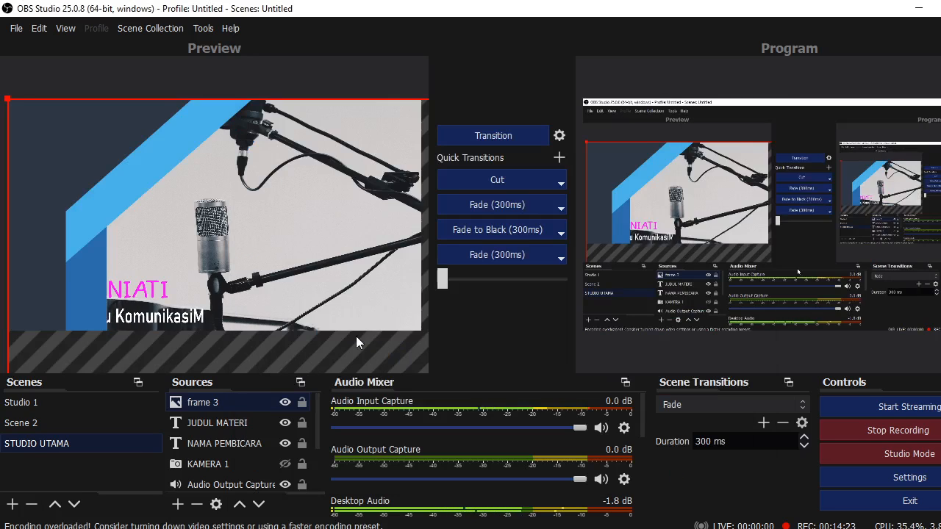
Stretch the frame 3 overlay to cover the entire STUDIO UTAMA canvas
{"action": "right_click", "coordinate": [71, 150]}
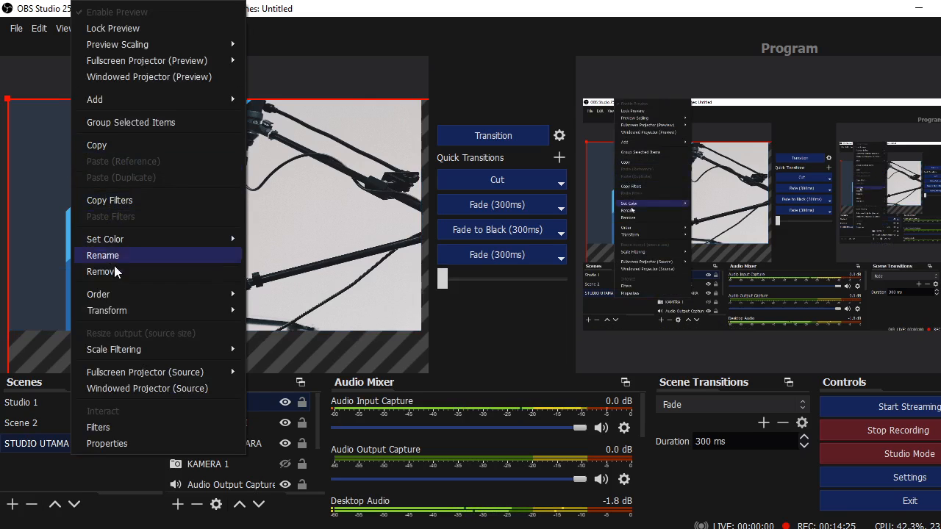
{"action": "mouse_move", "coordinate": [134, 312]}
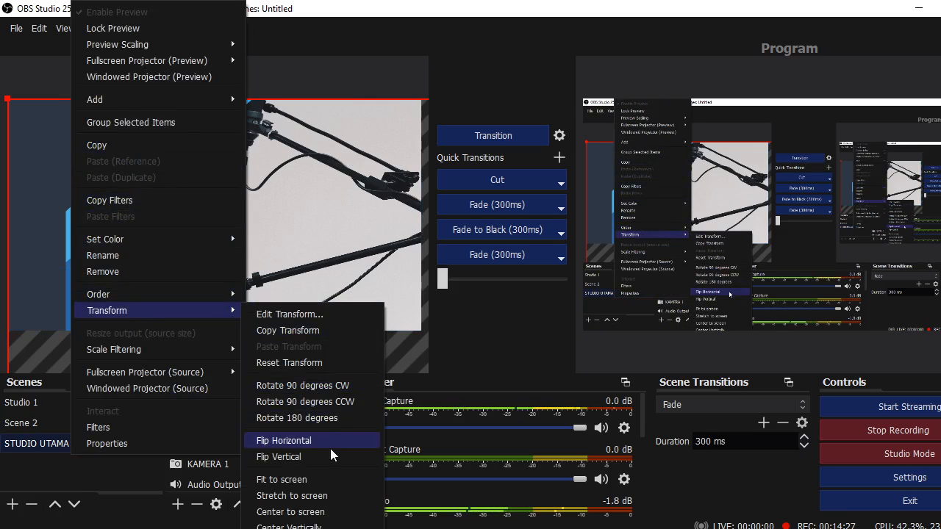
{"action": "left_click", "coordinate": [328, 497]}
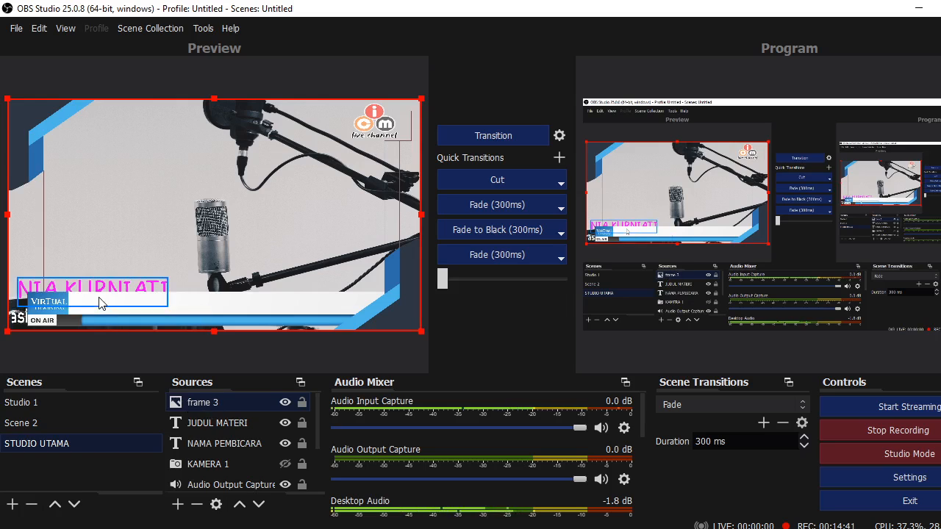
{"action": "left_click", "coordinate": [211, 424]}
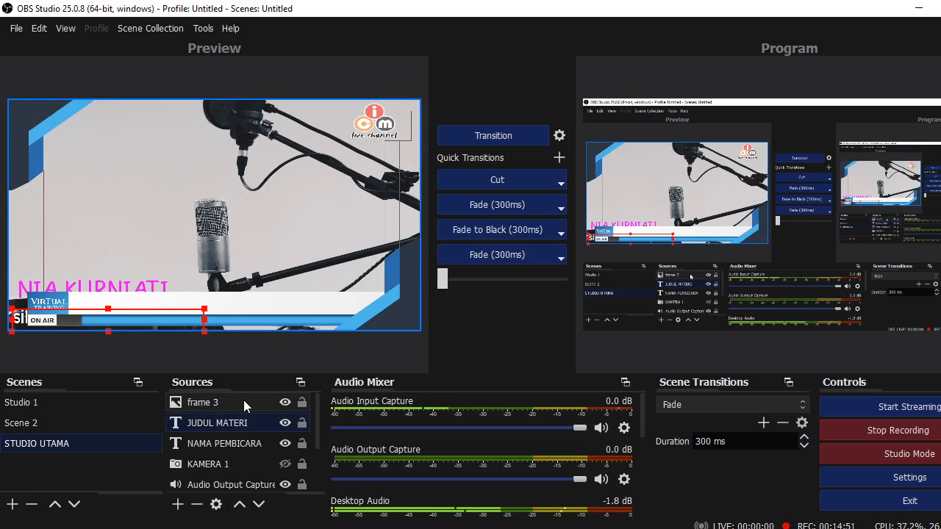
Nudge the frame 3 overlay slightly to the right in the preview
{"action": "left_click_drag", "start_coordinate": [238, 404], "coordinate": [238, 400]}
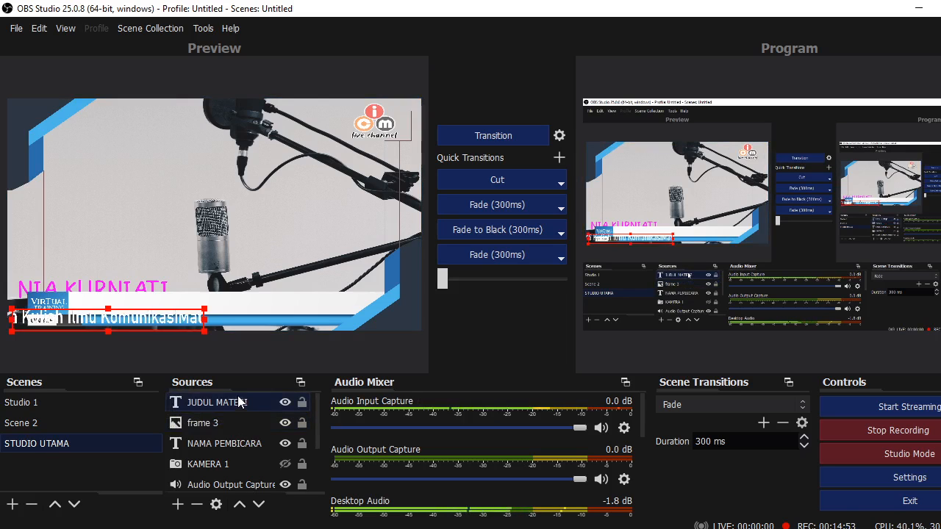
{"action": "right_click", "coordinate": [131, 322]}
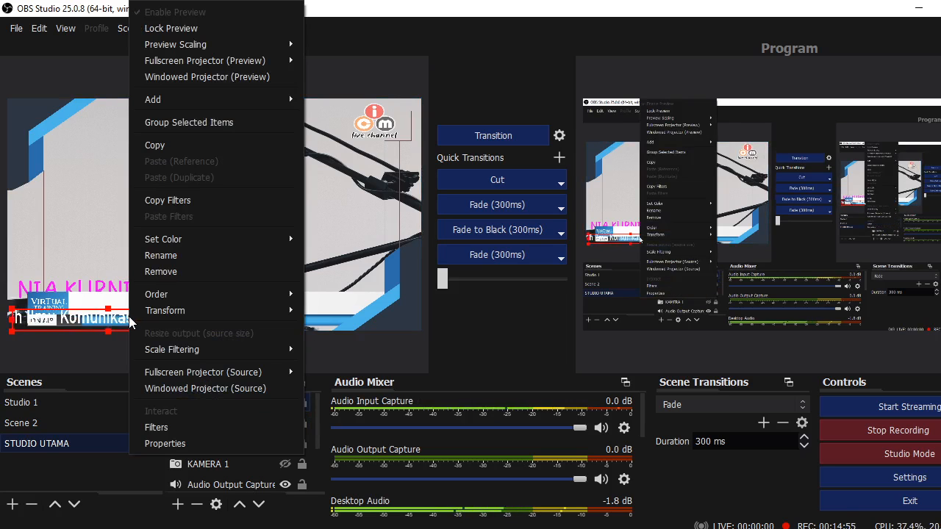
{"action": "left_click", "coordinate": [86, 320]}
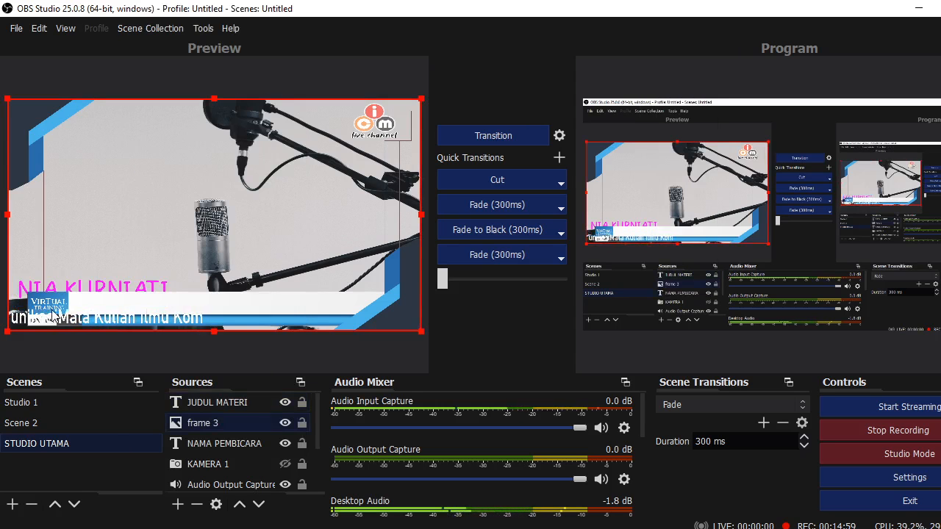
{"action": "left_click_drag", "start_coordinate": [68, 321], "coordinate": [218, 326]}
Widen the JUDUL MATERI title box and move NAMA PEMBICARA above frame 3
{"action": "left_click", "coordinate": [134, 324]}
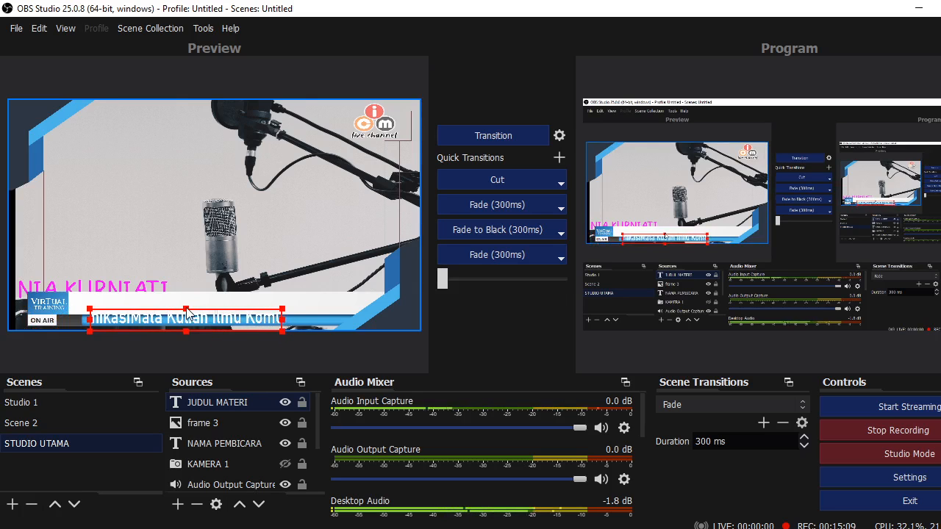
{"action": "left_click_drag", "start_coordinate": [188, 310], "coordinate": [188, 315]}
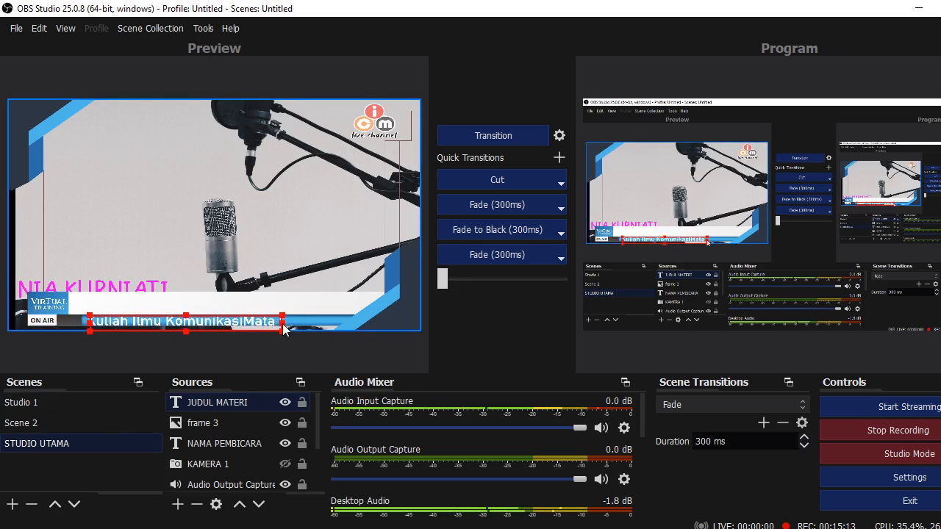
{"action": "left_click_drag", "start_coordinate": [285, 328], "coordinate": [345, 327]}
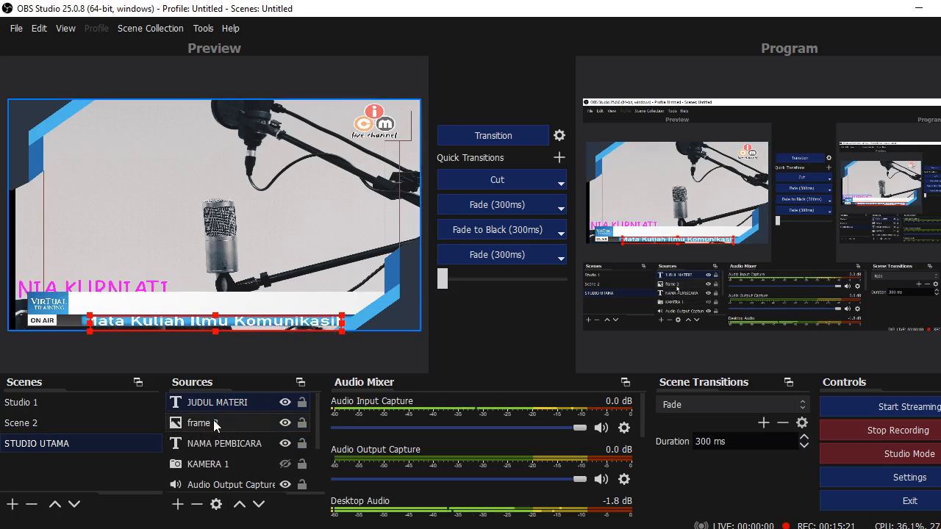
{"action": "mouse_move", "coordinate": [218, 447]}
{"action": "left_mouse_down"}
{"action": "mouse_move", "coordinate": [218, 421]}
{"action": "mouse_move", "coordinate": [218, 433]}
{"action": "left_mouse_up"}
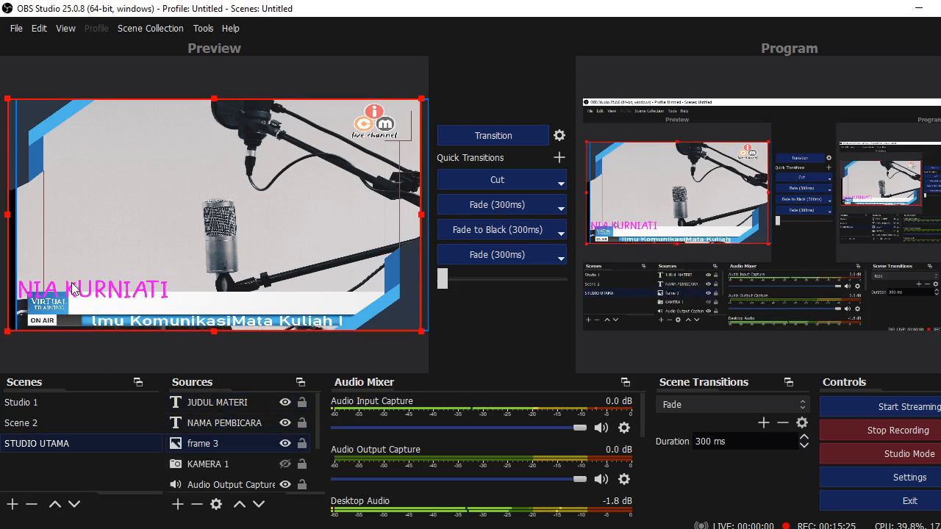
{"action": "left_click_drag", "start_coordinate": [73, 288], "coordinate": [82, 289]}
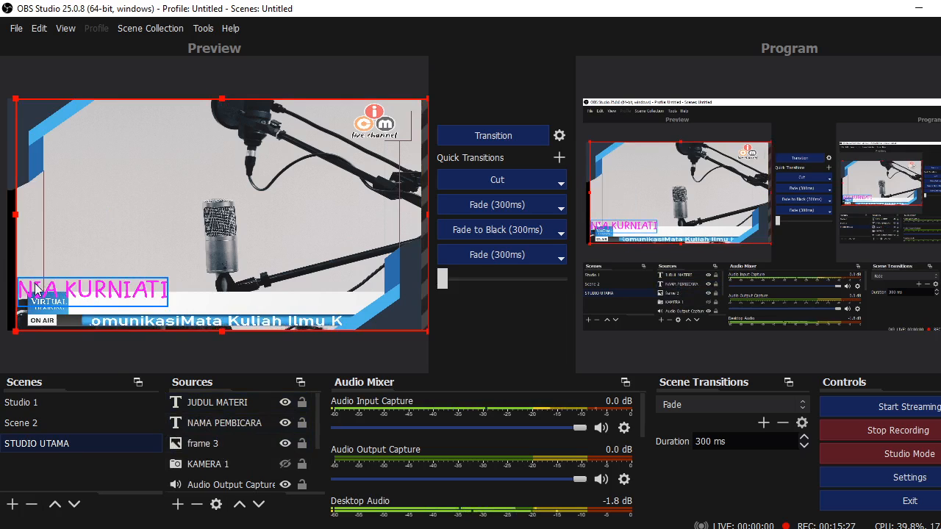
{"action": "left_click_drag", "start_coordinate": [35, 289], "coordinate": [131, 307]}
{"action": "left_click", "coordinate": [80, 295]}
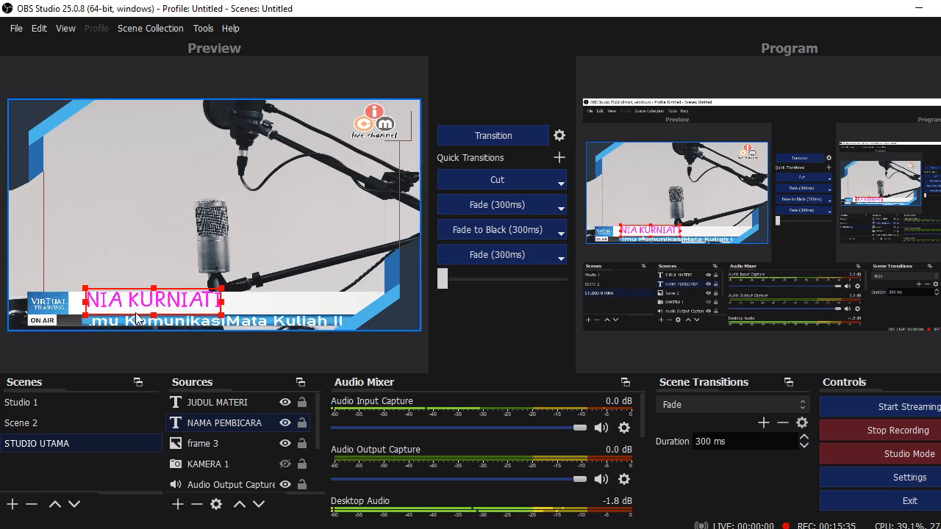
{"action": "key", "text": "Down"}
{"action": "key", "text": "Down"}
{"action": "key", "text": "Down"}
{"action": "key", "text": "Down"}
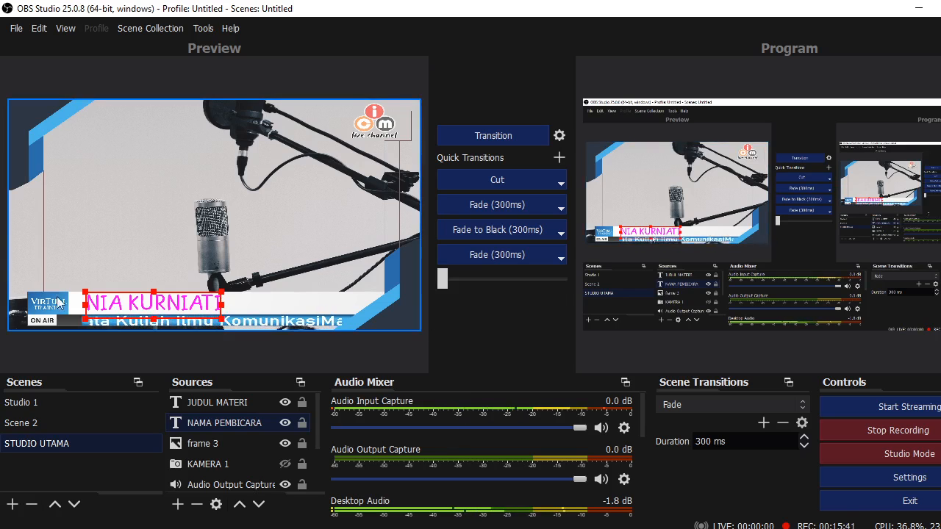
Move KAMERA 1 above frame 3, unhide it, and enlarge its box on the left
{"action": "left_click", "coordinate": [227, 462]}
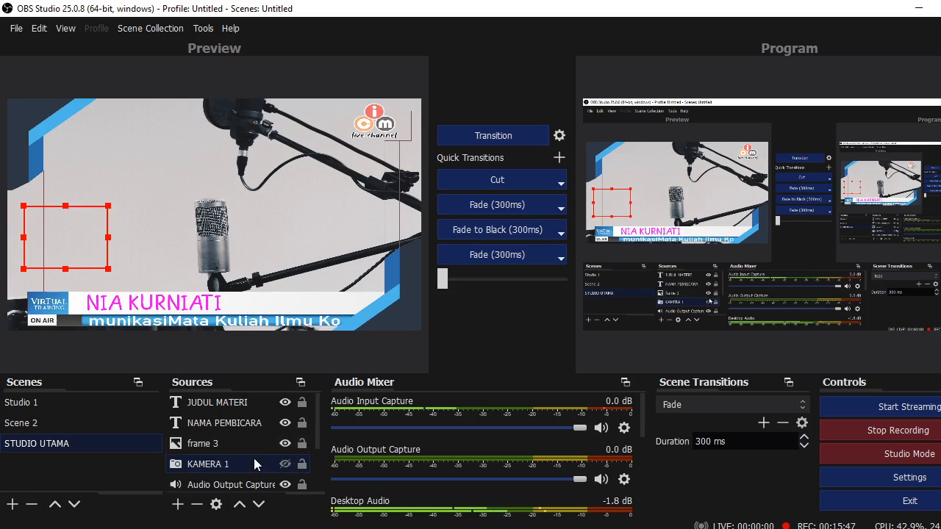
{"action": "left_click_drag", "start_coordinate": [239, 462], "coordinate": [239, 435]}
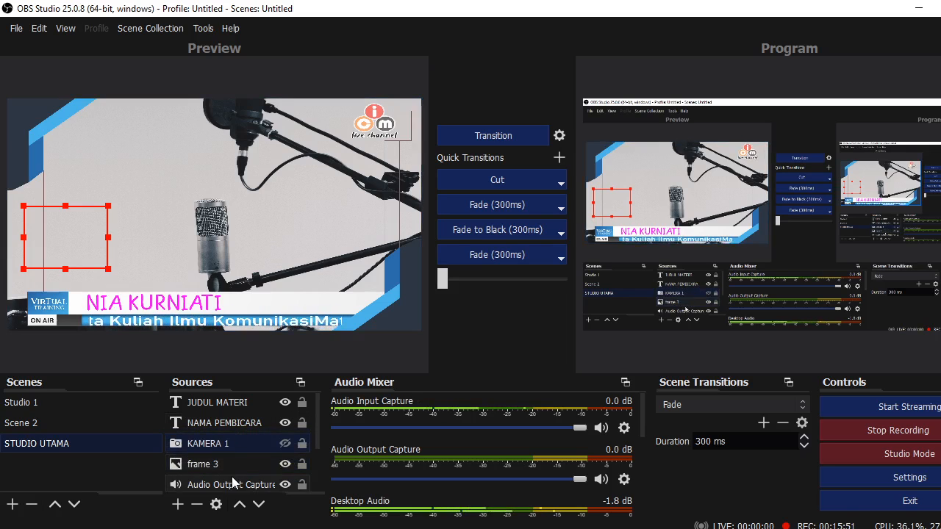
{"action": "left_click", "coordinate": [285, 443]}
{"action": "left_click_drag", "start_coordinate": [109, 270], "coordinate": [128, 284]}
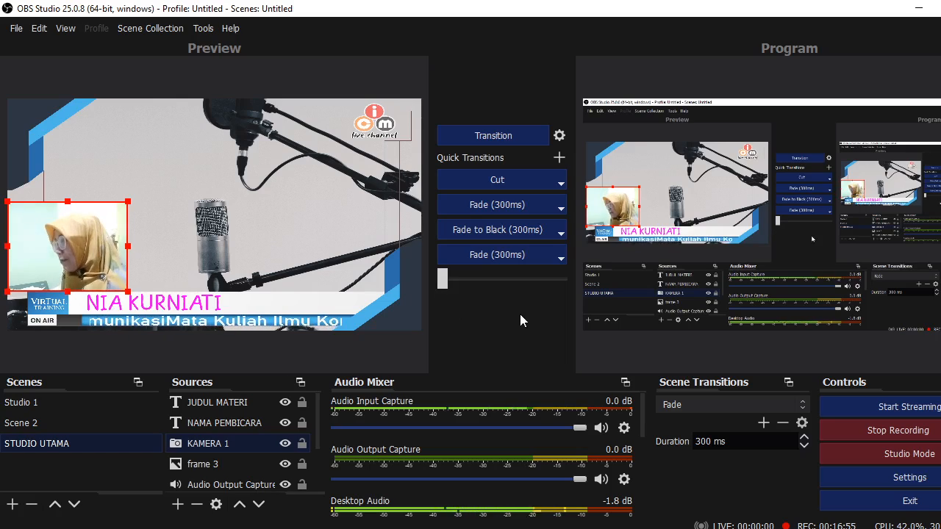
{"action": "left_click_drag", "start_coordinate": [444, 289], "coordinate": [445, 287]}
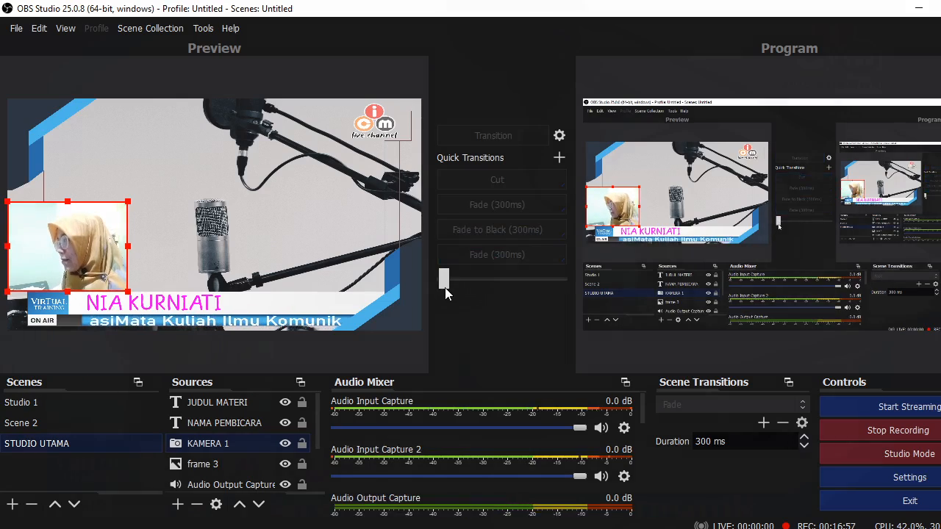
Transition STUDIO UTAMA to the program output, then hide KAMERA 1 again
{"action": "left_click_drag", "start_coordinate": [445, 288], "coordinate": [525, 350]}
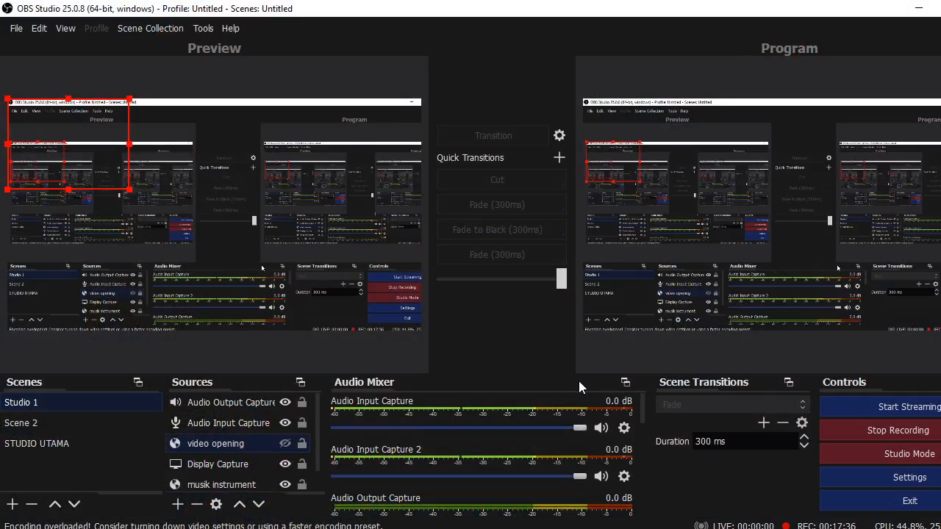
{"action": "key", "text": "Down"}
{"action": "key", "text": "Down"}
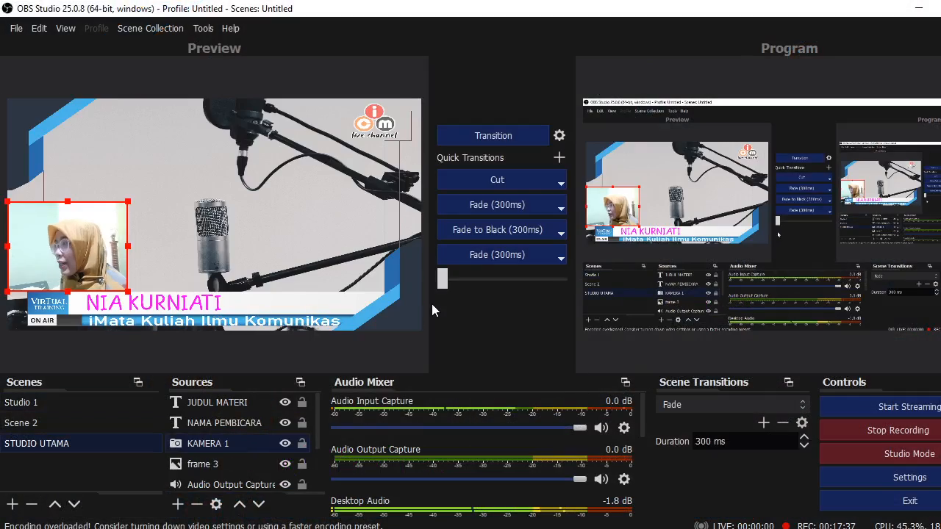
{"action": "left_click", "coordinate": [285, 443]}
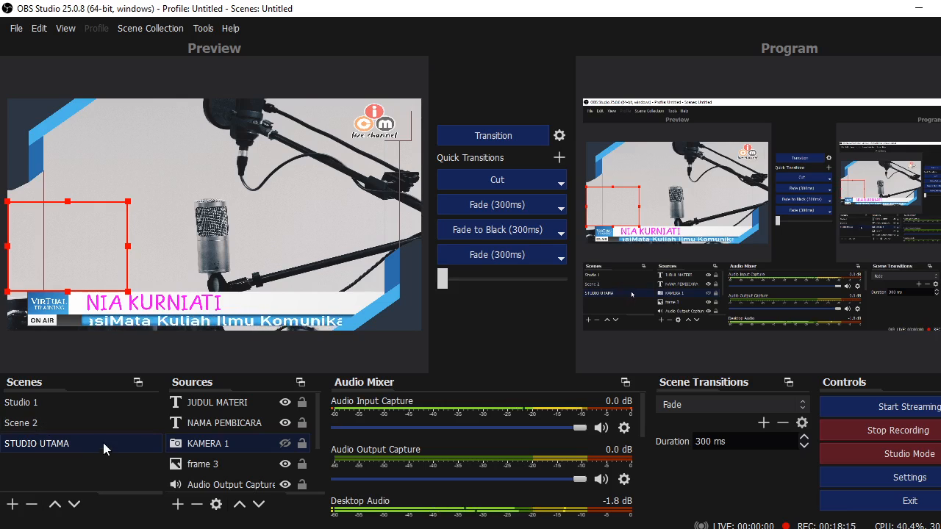
Create an Image source called 'MATERI SEMINAR' in STUDIO UTAMA
{"action": "left_click", "coordinate": [177, 504]}
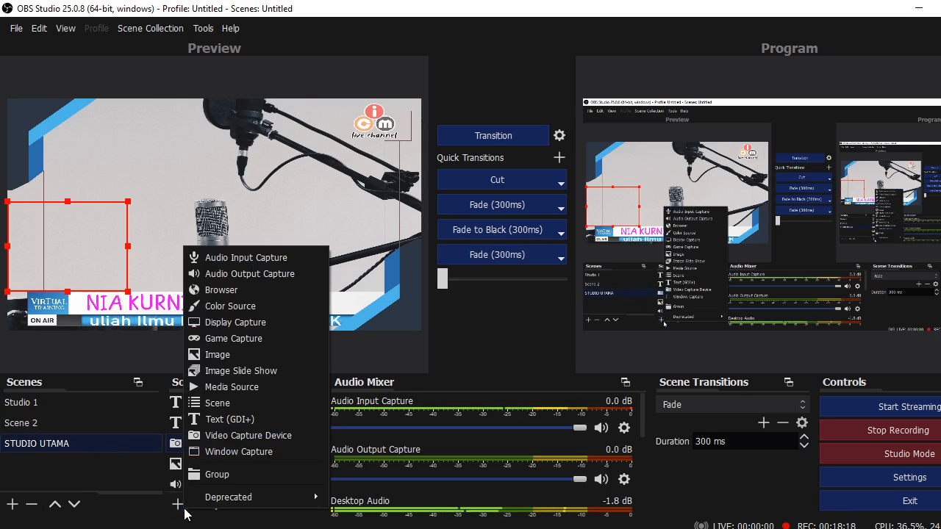
{"action": "left_click", "coordinate": [246, 354]}
{"action": "type", "text": "ma"}
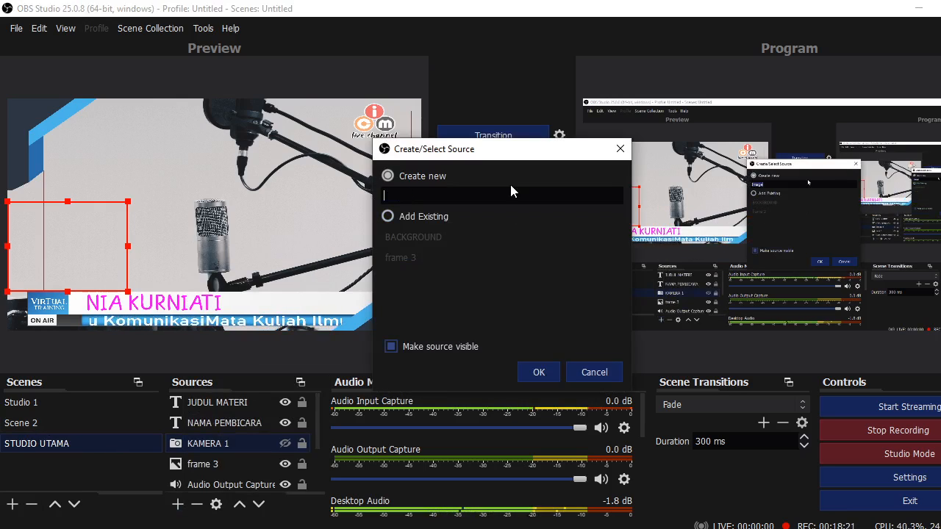
{"action": "type", "text": "teri"}
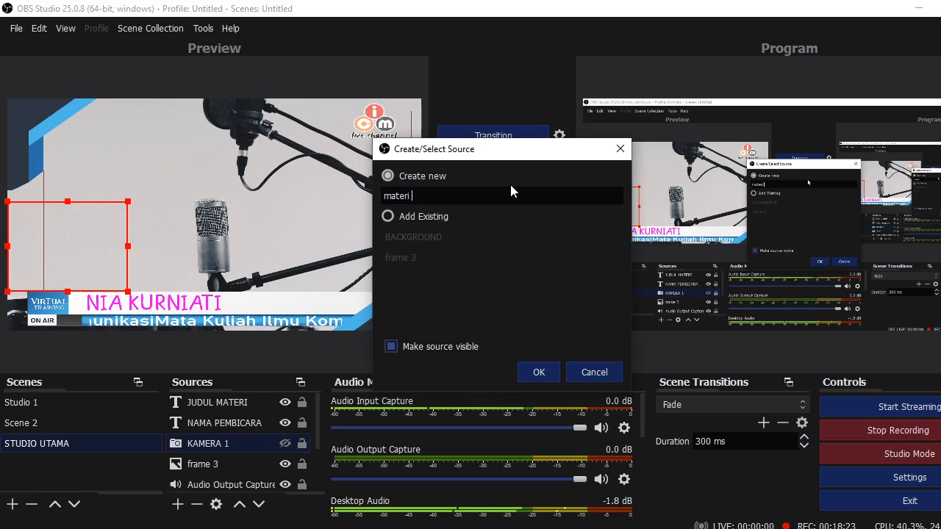
{"action": "key", "text": "BackSpace"}
{"action": "key", "text": "BackSpace"}
{"action": "key", "text": "BackSpace"}
{"action": "key", "text": "BackSpace"}
{"action": "key", "text": "BackSpace"}
{"action": "key", "text": "BackSpace"}
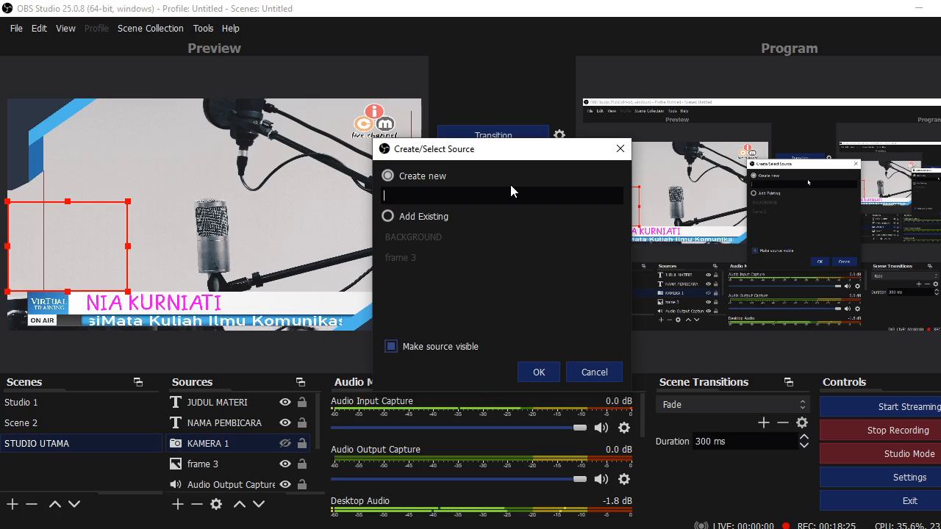
{"action": "type", "text": "MATERI "}
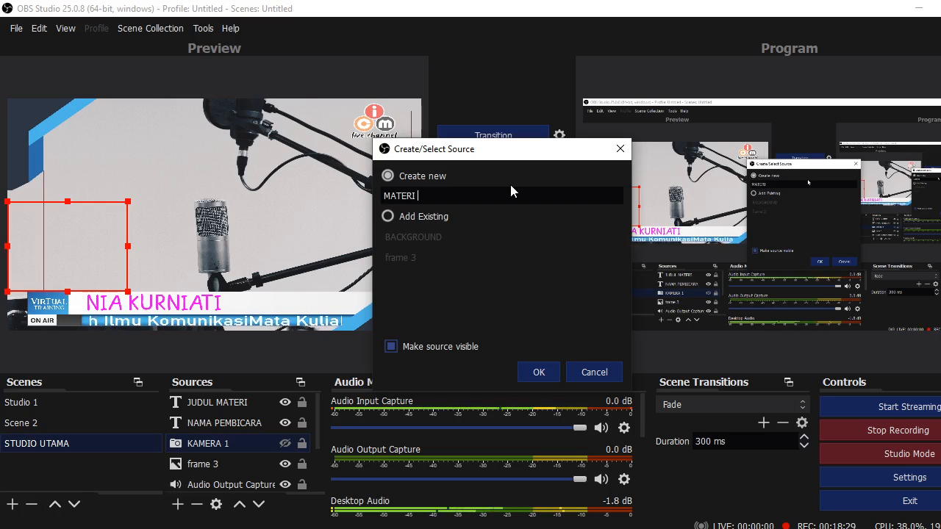
{"action": "type", "text": "SEMINAR"}
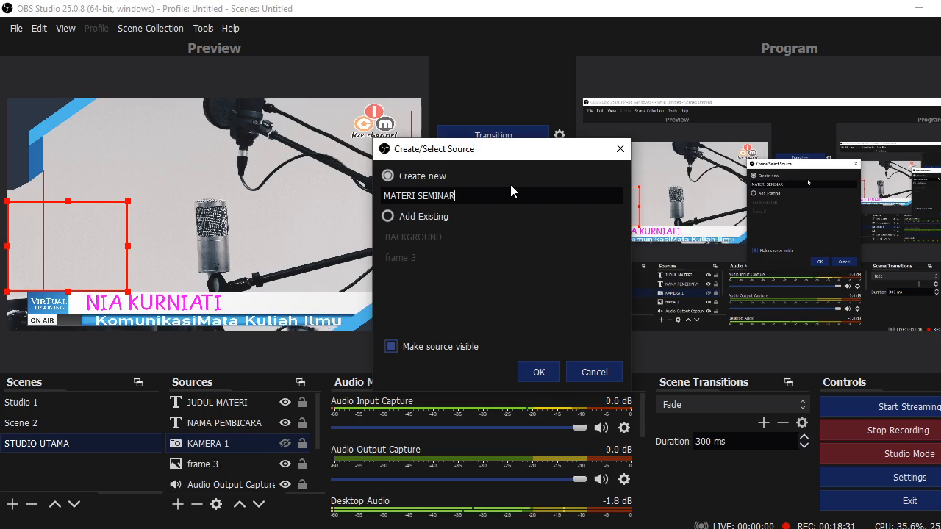
{"action": "left_click", "coordinate": [538, 371]}
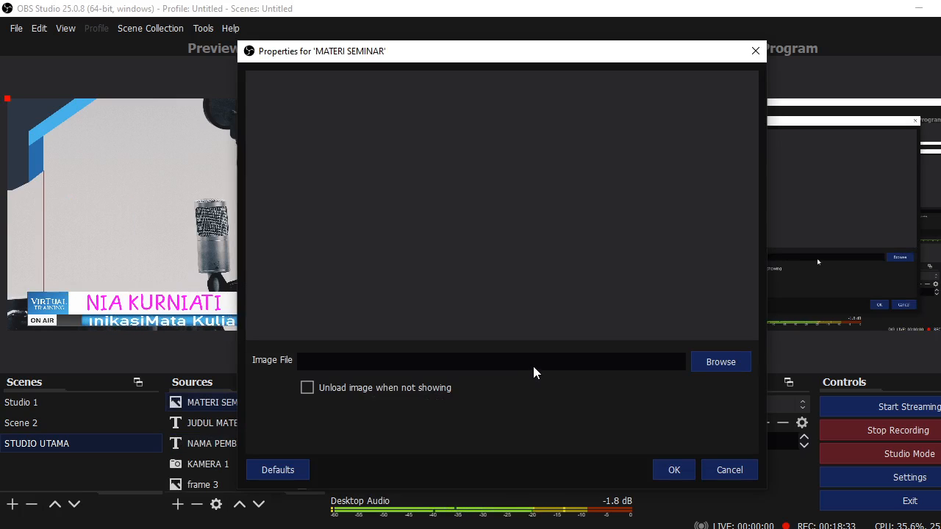
Load MATERI 2.png from Pictures into MATERI SEMINAR and enlarge it across the canvas
{"action": "left_click", "coordinate": [742, 365]}
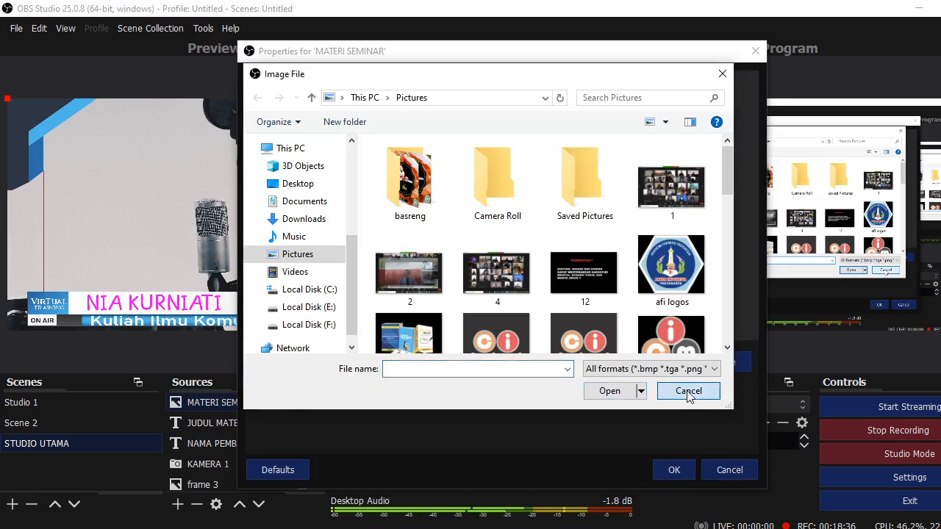
{"action": "left_click", "coordinate": [688, 390]}
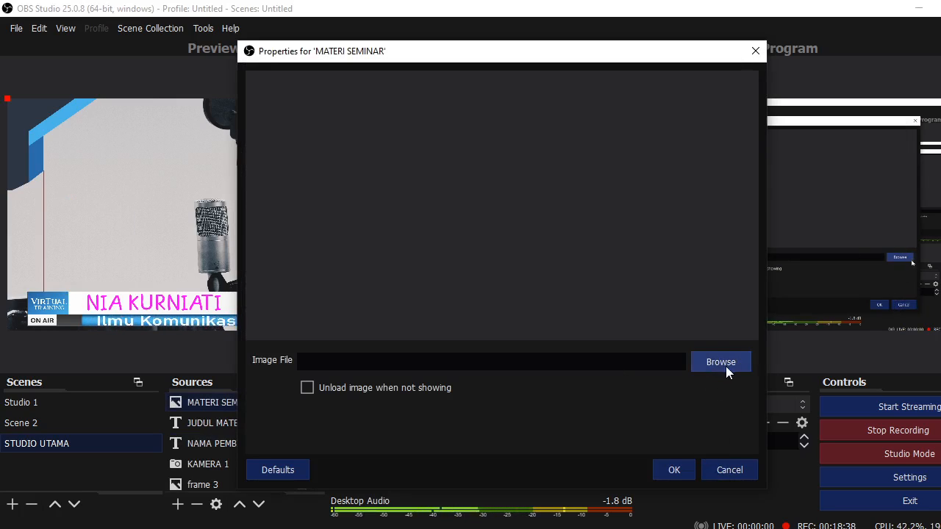
{"action": "left_click", "coordinate": [717, 363]}
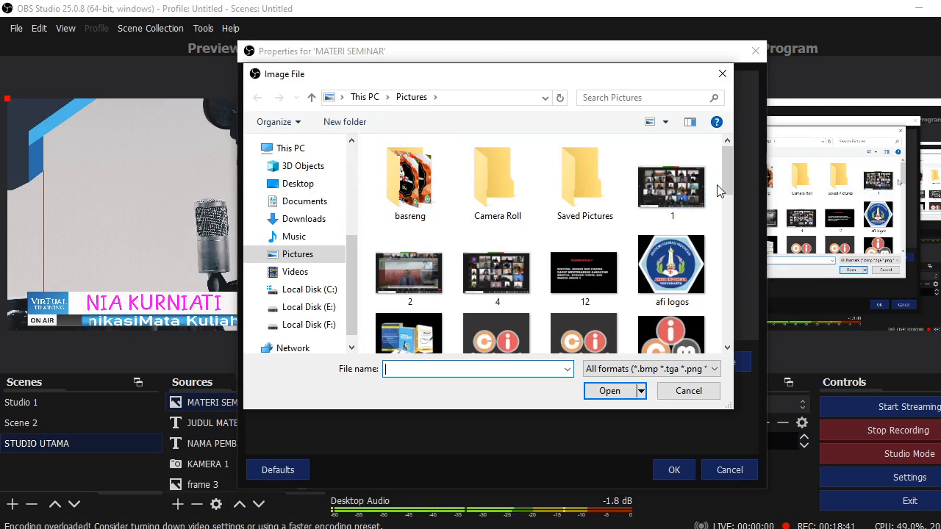
{"action": "left_click_drag", "start_coordinate": [720, 176], "coordinate": [744, 279]}
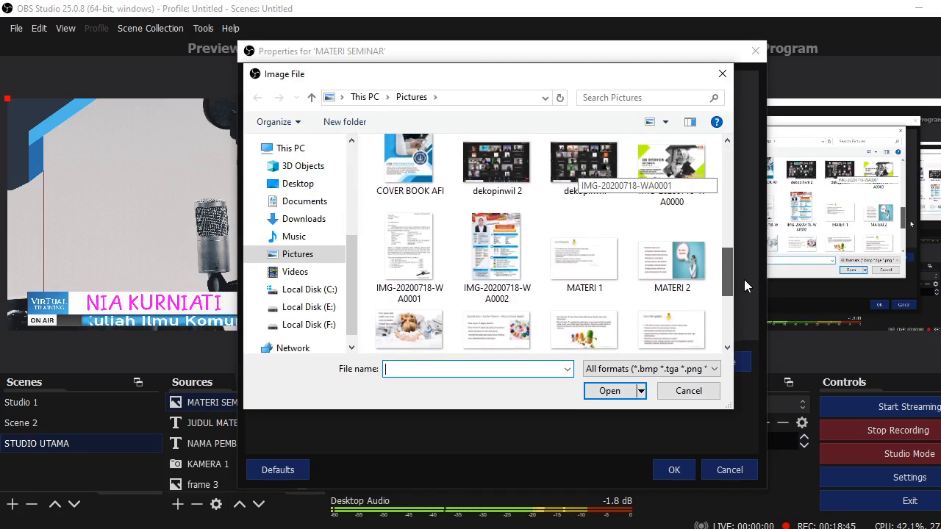
{"action": "left_click", "coordinate": [656, 272]}
{"action": "left_click", "coordinate": [608, 388]}
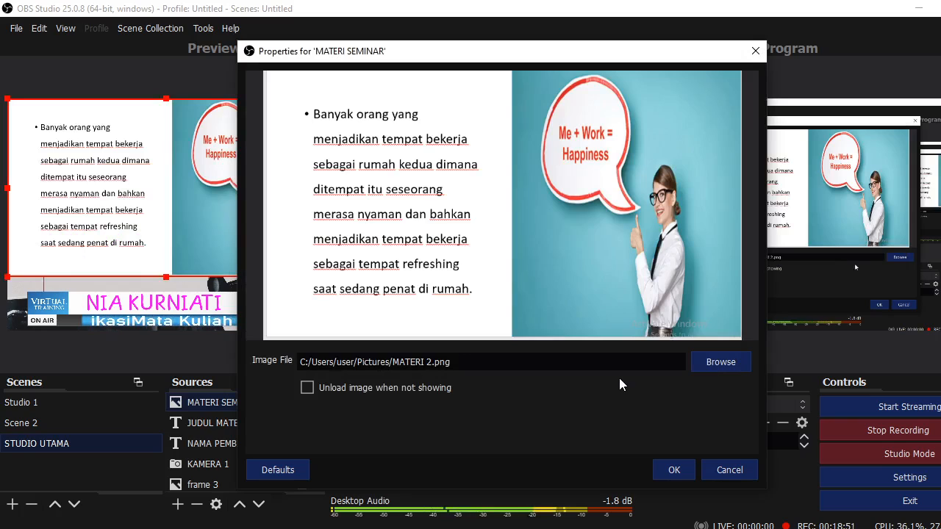
{"action": "left_click", "coordinate": [685, 470]}
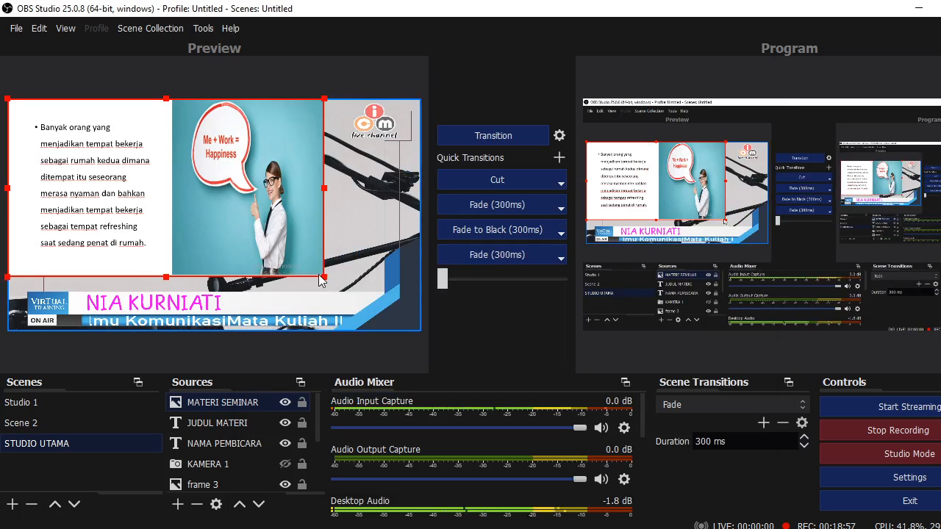
{"action": "left_click_drag", "start_coordinate": [322, 281], "coordinate": [412, 338]}
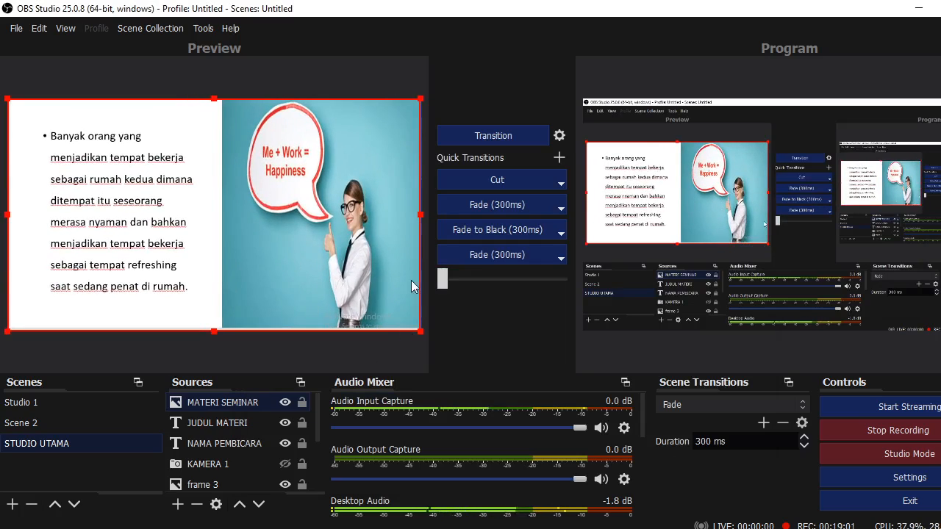
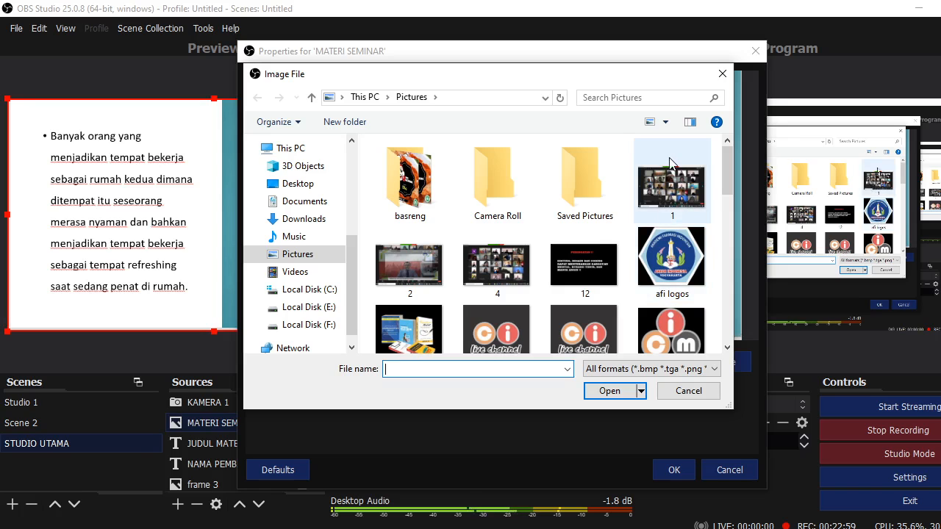
Replace the MATERI SEMINAR image with MATERI 3.png, the stressed-worker slide
{"action": "left_click_drag", "start_coordinate": [733, 161], "coordinate": [742, 284]}
{"action": "left_click", "coordinate": [497, 290]}
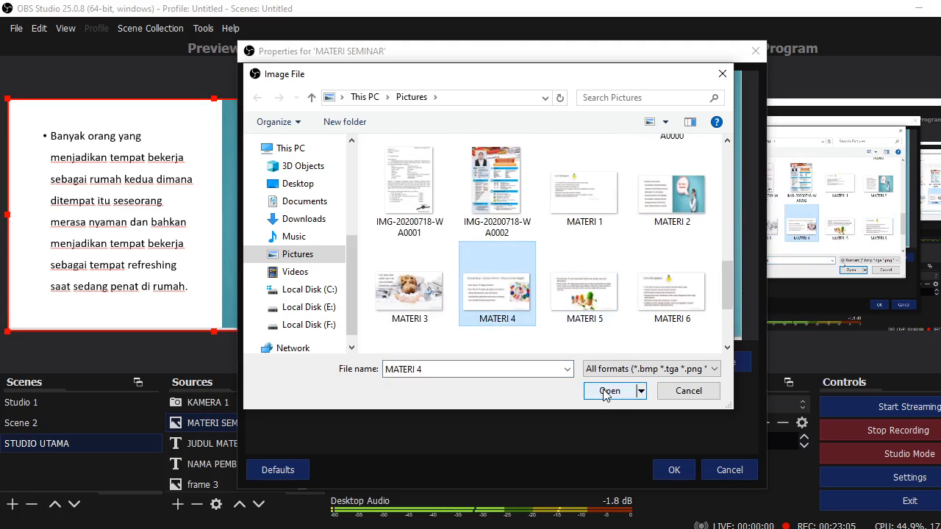
{"action": "left_click", "coordinate": [409, 290]}
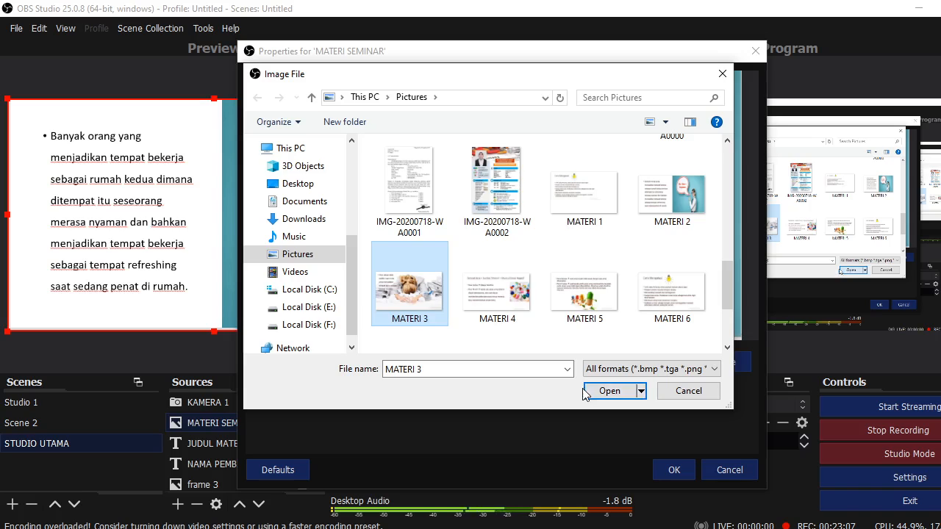
{"action": "left_click", "coordinate": [609, 390]}
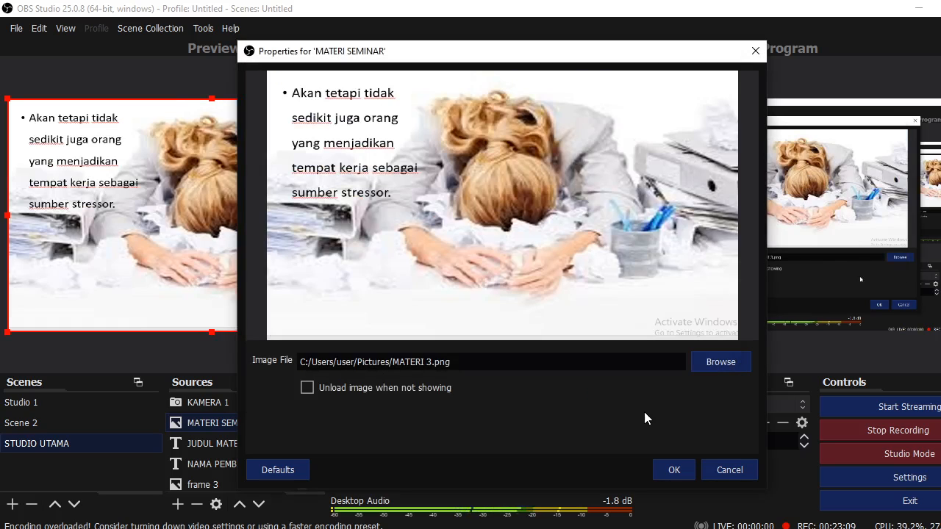
{"action": "left_click", "coordinate": [674, 469]}
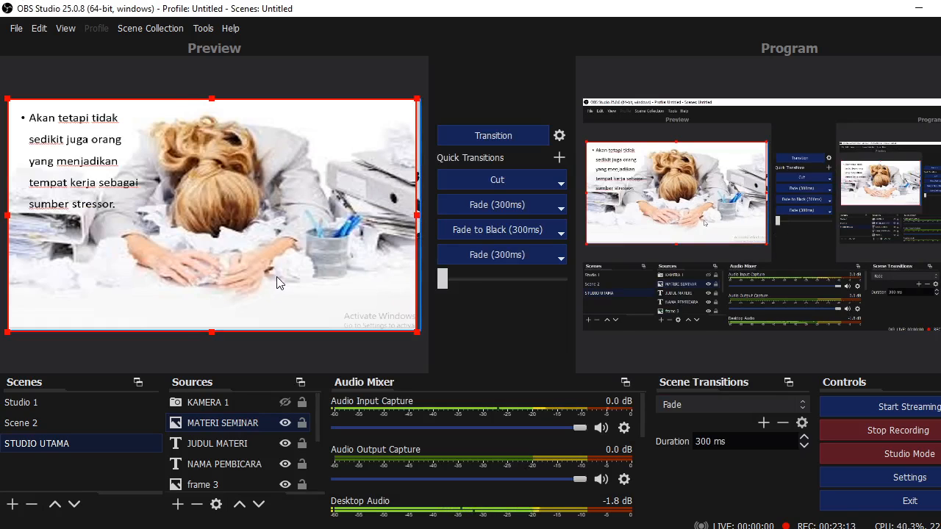
Show KAMERA 1 with the slide hidden, move its box left, then show the slide again
{"action": "left_click", "coordinate": [284, 423]}
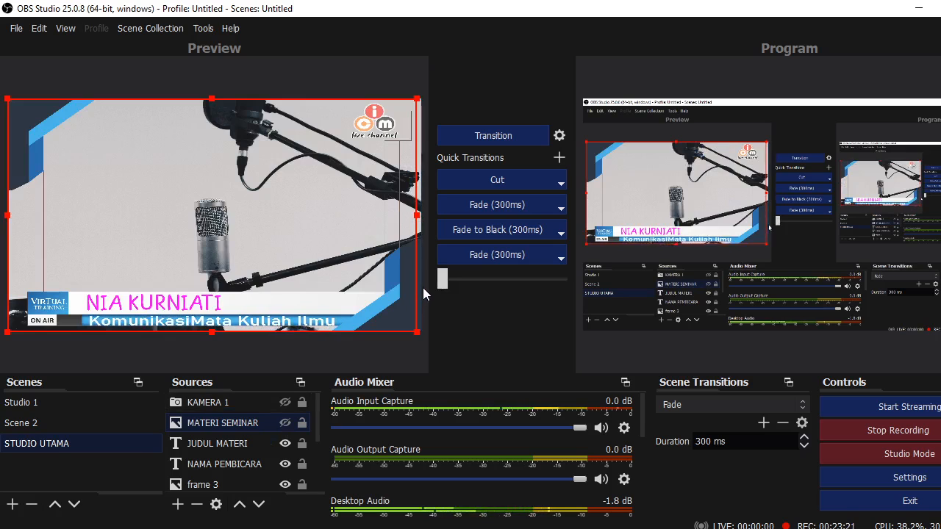
{"action": "left_click", "coordinate": [284, 403]}
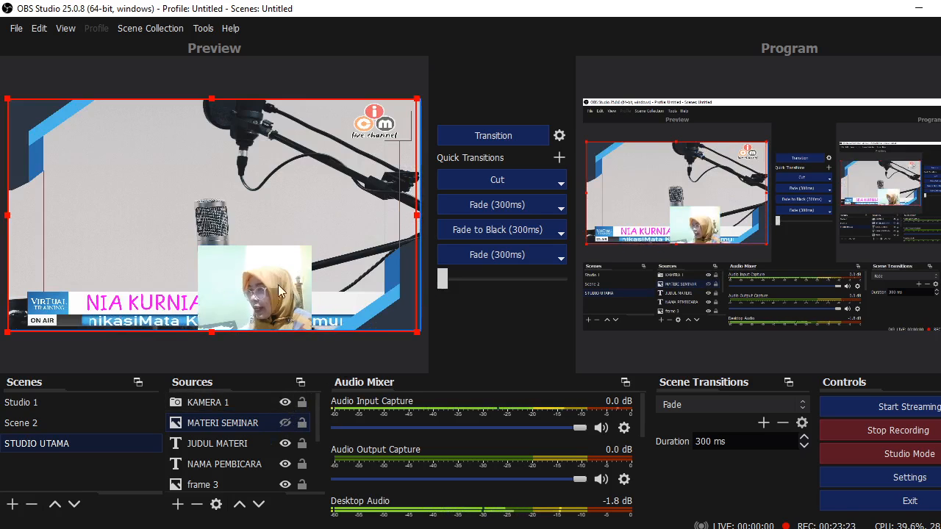
{"action": "left_click", "coordinate": [238, 402]}
{"action": "left_click_drag", "start_coordinate": [268, 311], "coordinate": [88, 260]}
{"action": "left_click", "coordinate": [214, 423]}
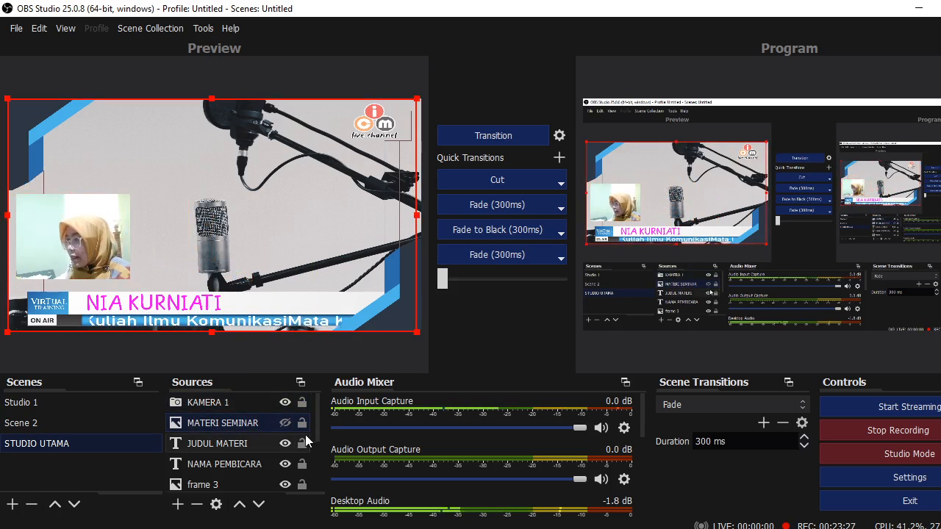
{"action": "left_click", "coordinate": [284, 423]}
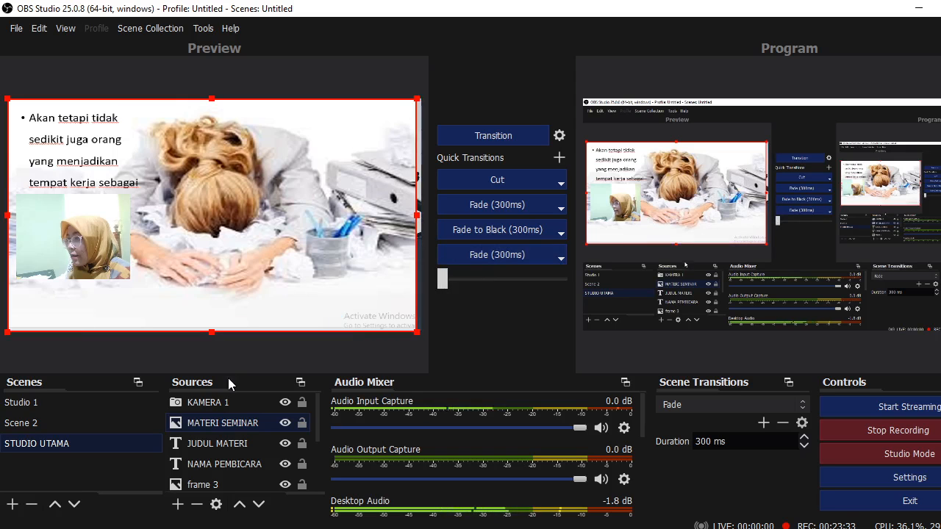
Move the KAMERA 1 box to the slide's bottom-right corner, enlarge it, then hide it
{"action": "left_click", "coordinate": [230, 409]}
{"action": "left_click_drag", "start_coordinate": [111, 266], "coordinate": [400, 314]}
{"action": "left_click_drag", "start_coordinate": [306, 242], "coordinate": [237, 223]}
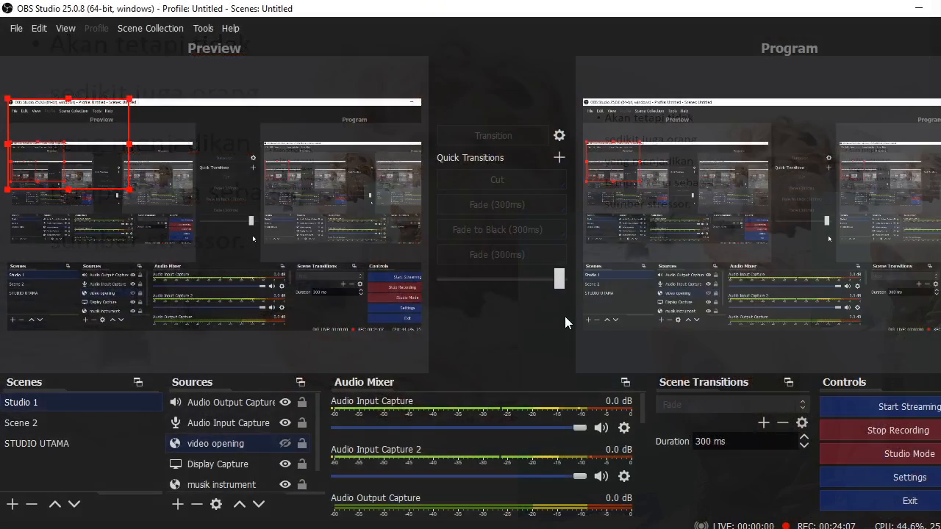
{"action": "key", "text": "Down"}
{"action": "key", "text": "Down"}
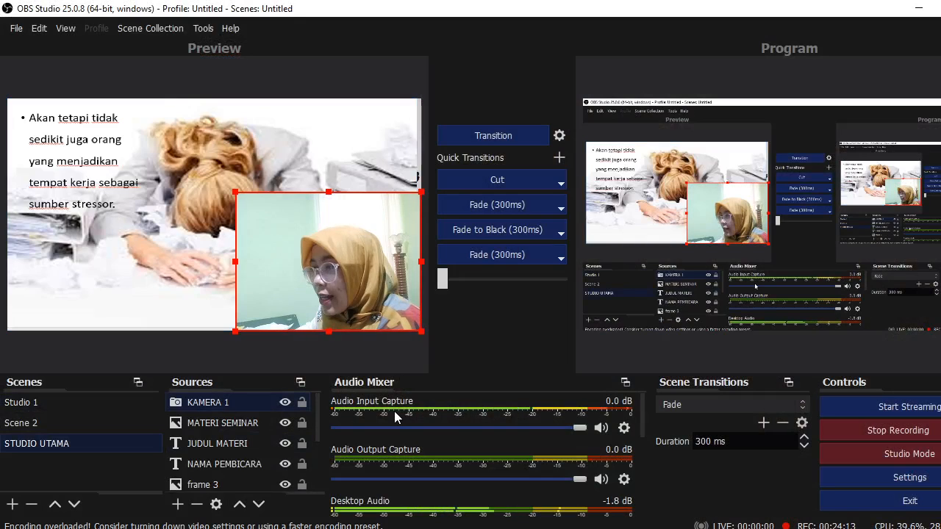
{"action": "left_click", "coordinate": [284, 401]}
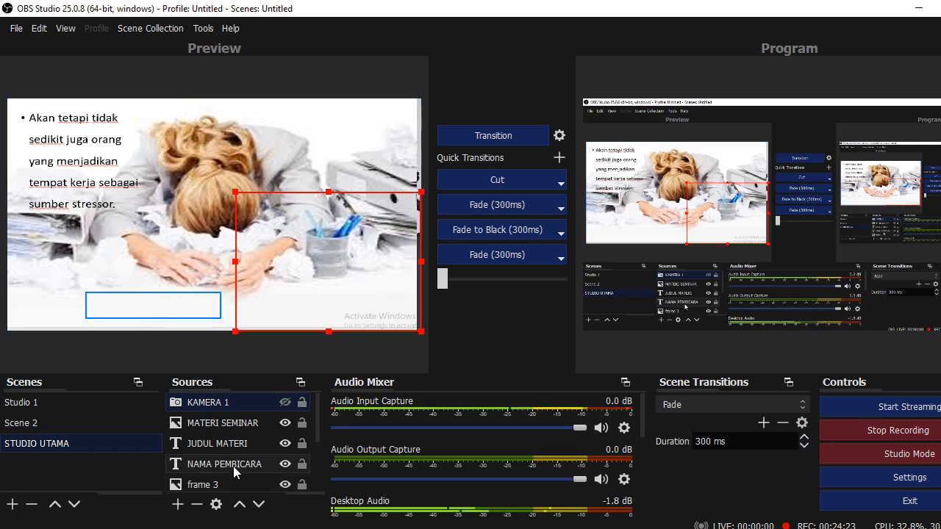
Add a Browser source named 'VIDEO MATERI' to STUDIO UTAMA
{"action": "left_click", "coordinate": [179, 509]}
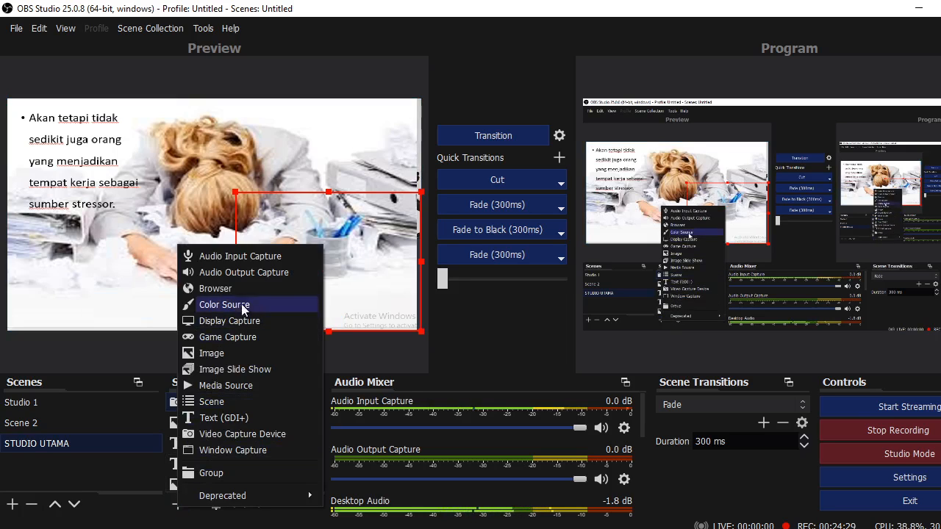
{"action": "left_click", "coordinate": [504, 332]}
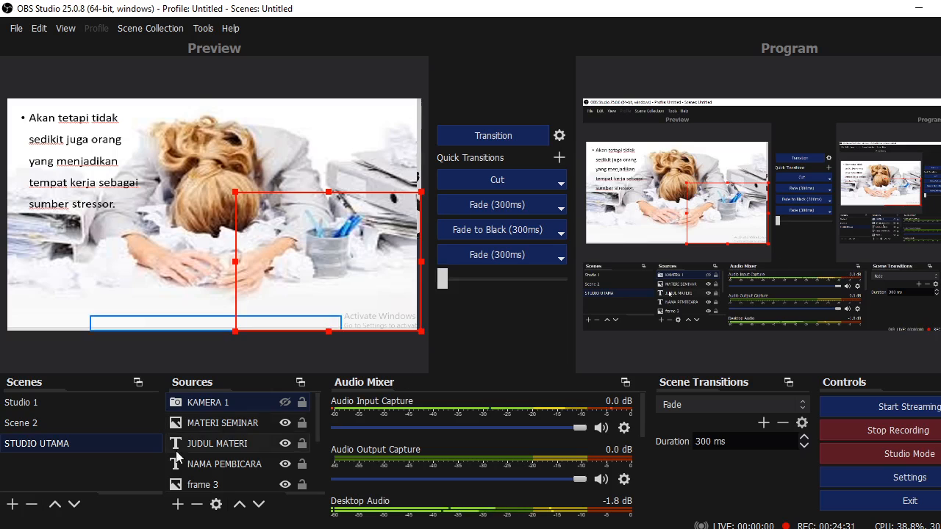
{"action": "left_click", "coordinate": [178, 504]}
{"action": "left_click", "coordinate": [250, 288]}
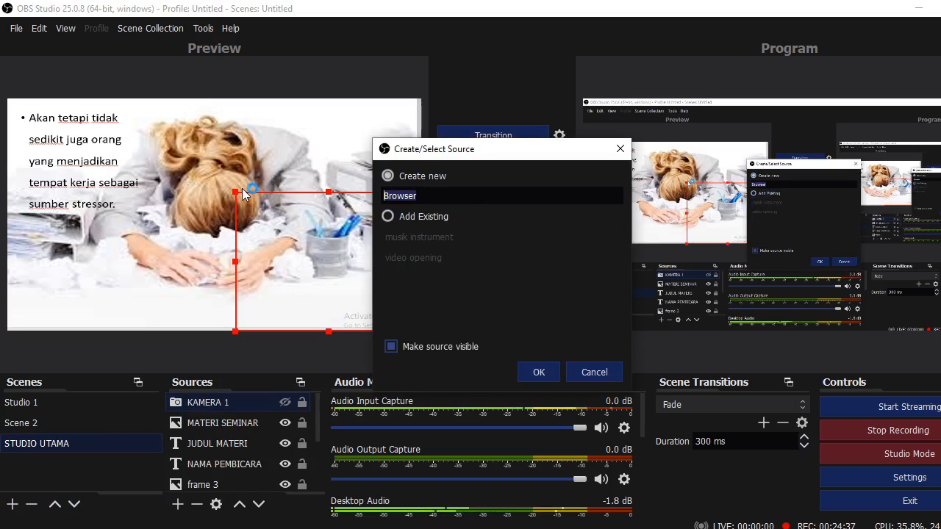
{"action": "key", "text": "BackSpace"}
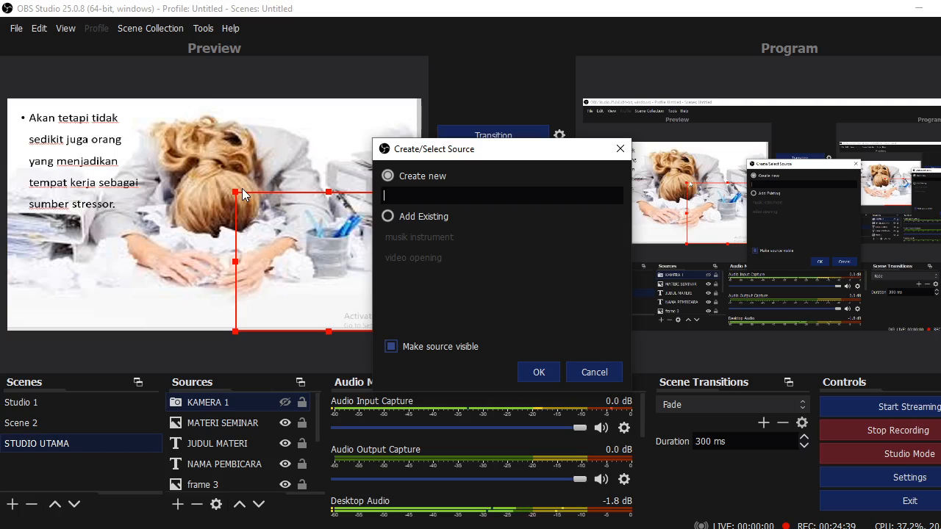
{"action": "type", "text": "VIDEO"}
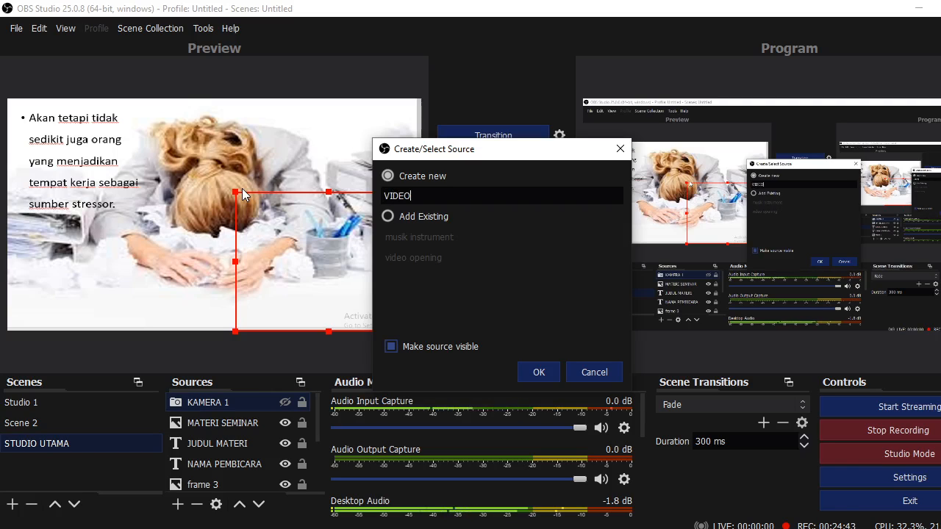
{"action": "type", "text": " MATERI"}
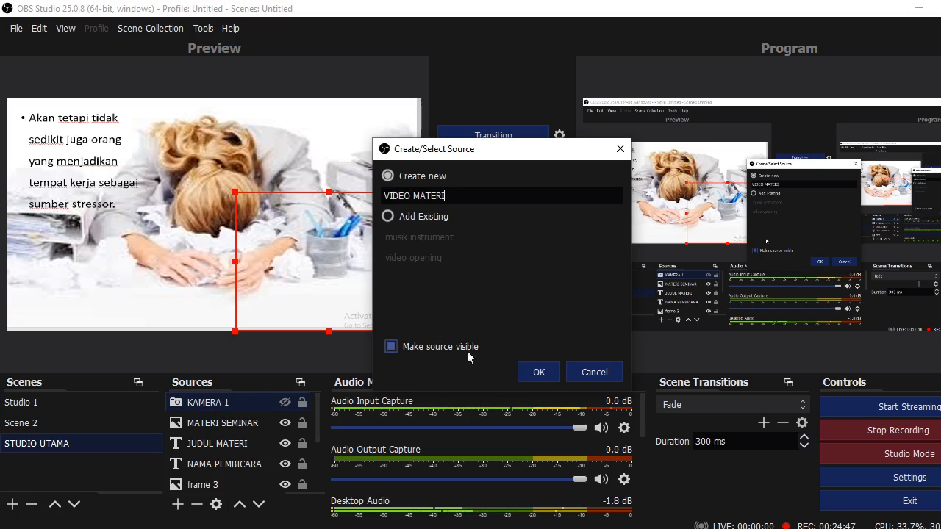
{"action": "left_click", "coordinate": [542, 372]}
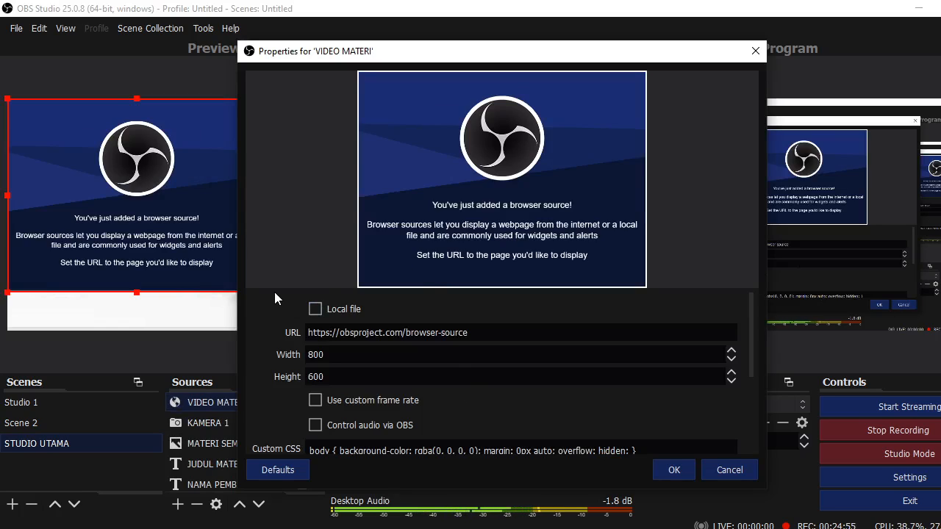
Switch the VIDEO MATERI browser source to use a local file
{"action": "left_click", "coordinate": [314, 308]}
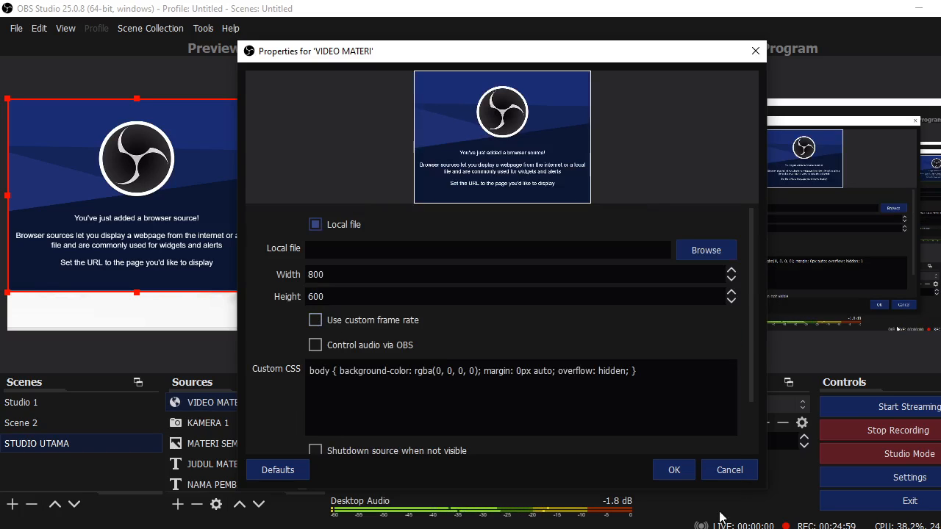
{"action": "left_click", "coordinate": [730, 476]}
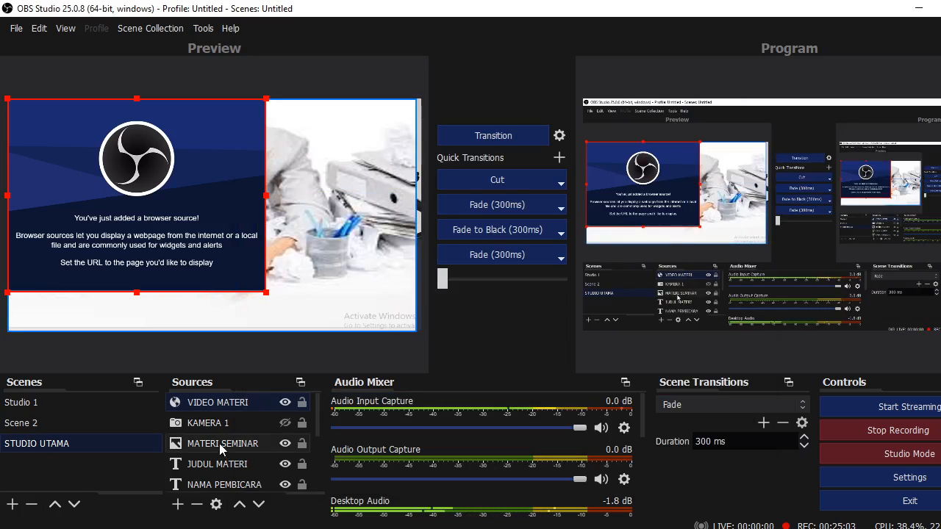
{"action": "double_click", "coordinate": [232, 403]}
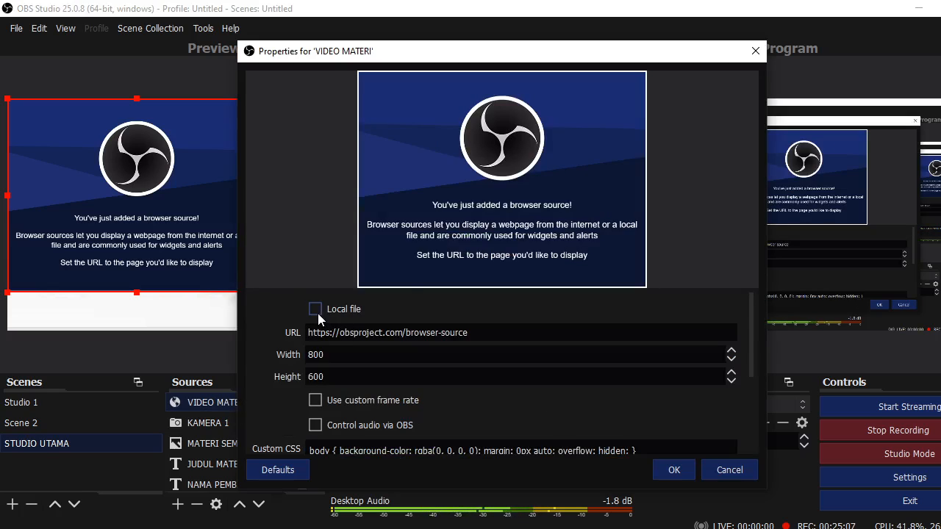
{"action": "left_click", "coordinate": [316, 309]}
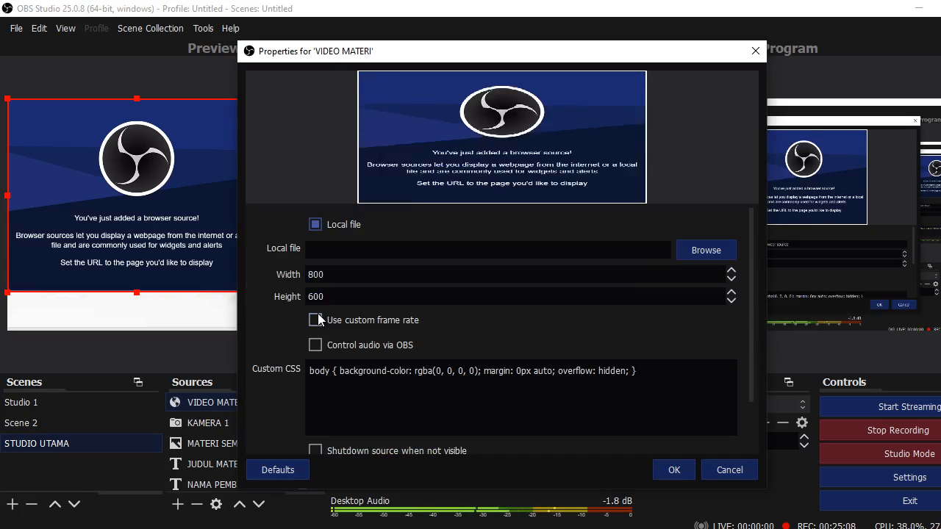
Load VID20200907095042.mp4 from Documents as the local file and apply the settings
{"action": "left_click", "coordinate": [704, 250]}
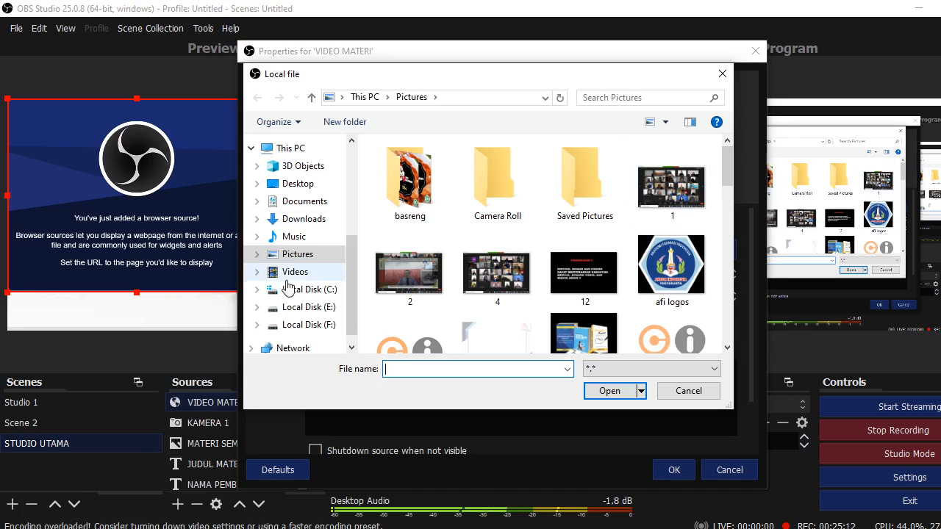
{"action": "left_click", "coordinate": [305, 220]}
{"action": "left_click", "coordinate": [304, 201]}
{"action": "left_click_drag", "start_coordinate": [727, 169], "coordinate": [740, 318]}
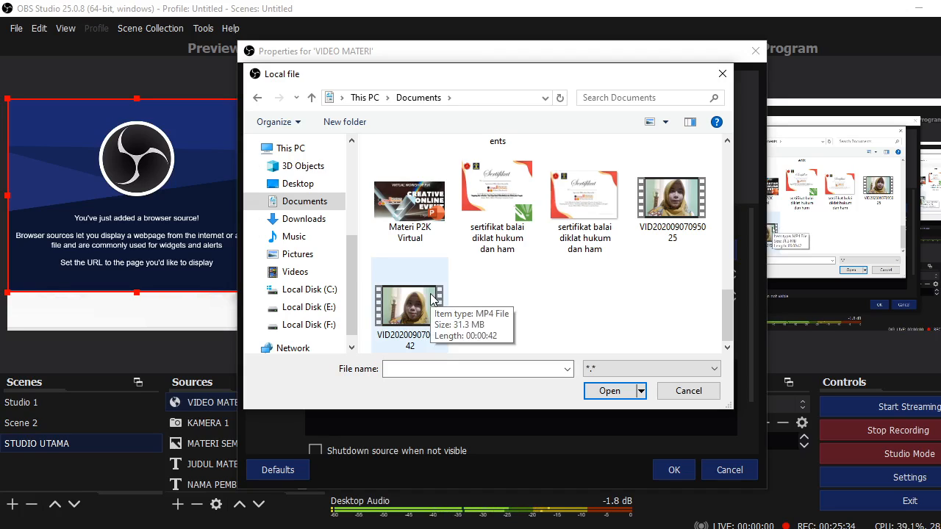
{"action": "left_click", "coordinate": [602, 389]}
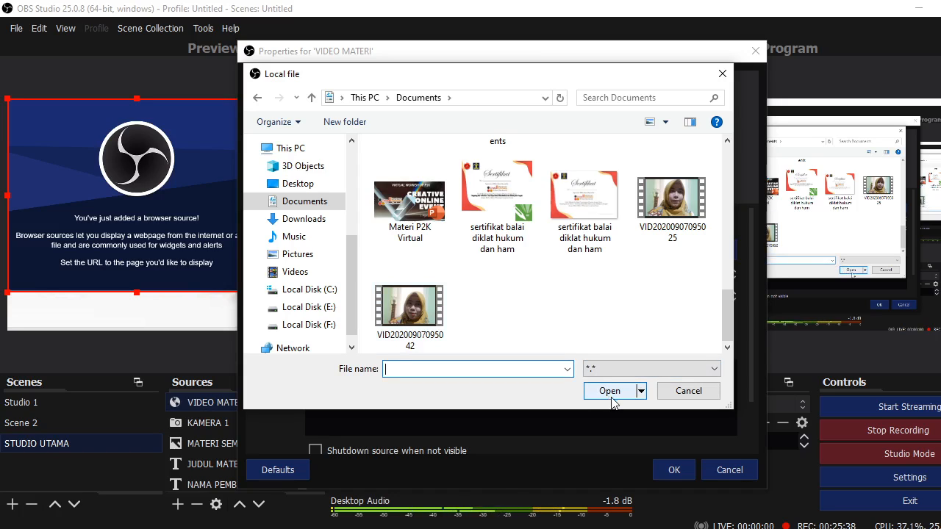
{"action": "key", "text": "shift+Tab"}
{"action": "key", "text": "End"}
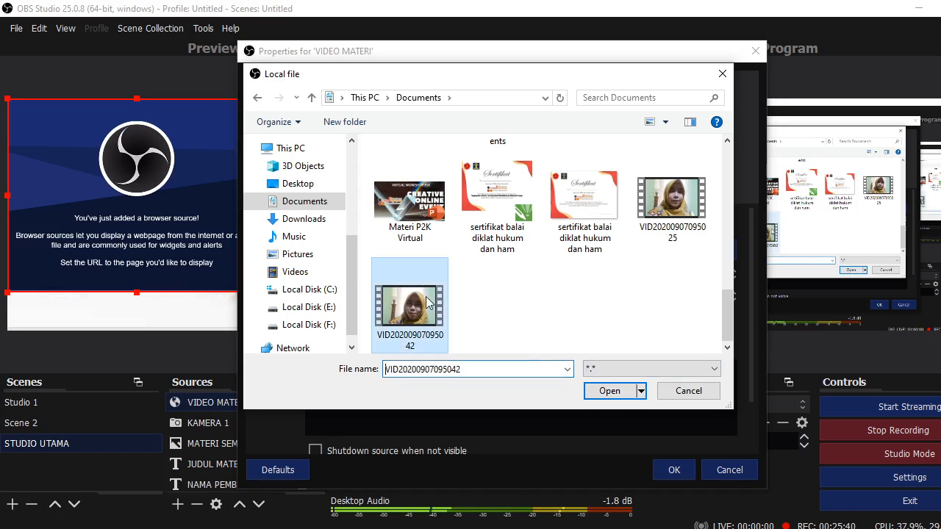
{"action": "left_click", "coordinate": [614, 394]}
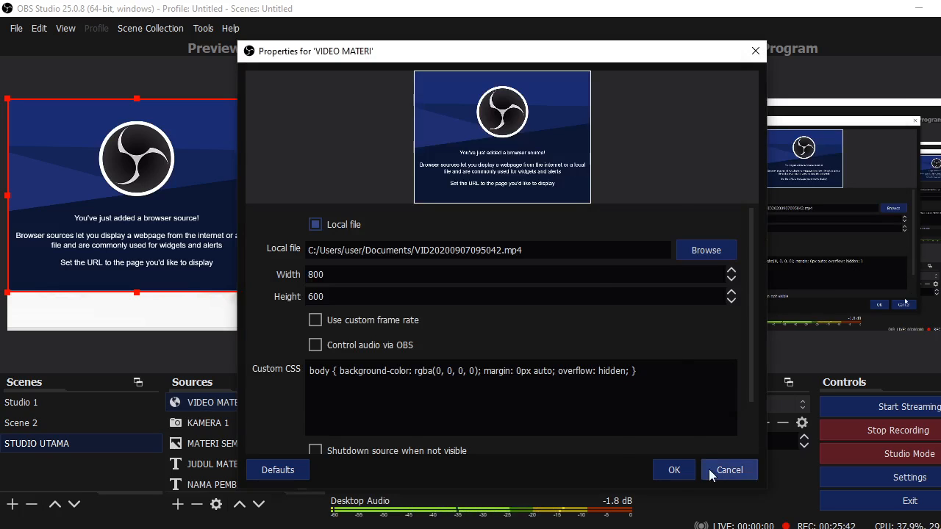
{"action": "left_click", "coordinate": [674, 474]}
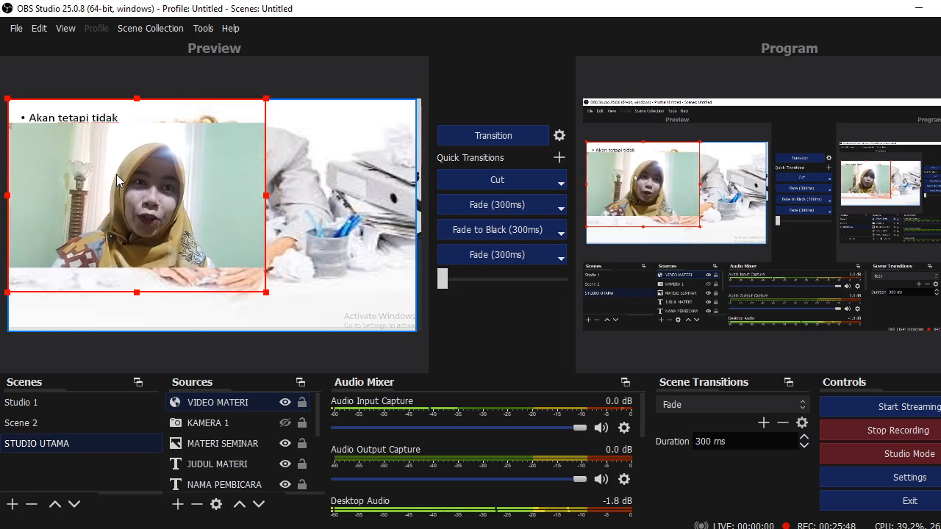
Pause VIDEO MATERI at 0:01 with sound on via Interact, then slightly enlarge its box
{"action": "right_click", "coordinate": [141, 194]}
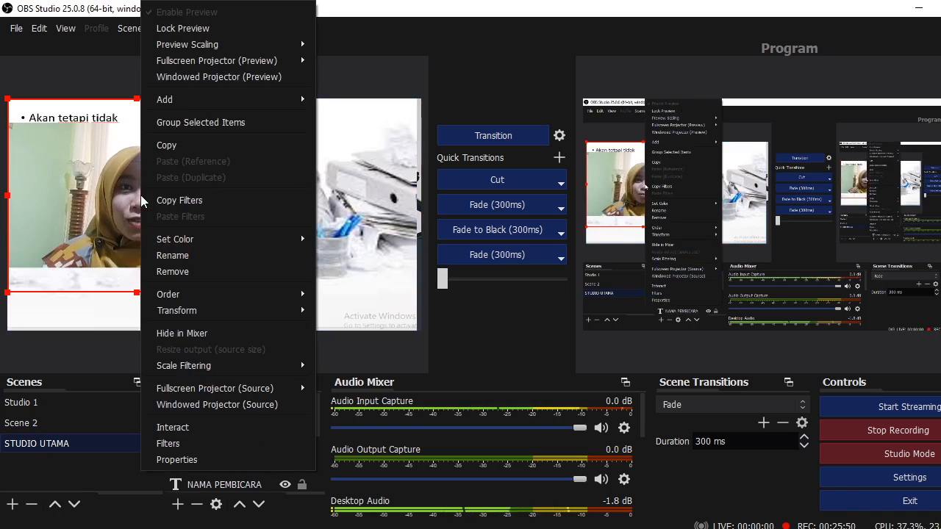
{"action": "left_click", "coordinate": [177, 427]}
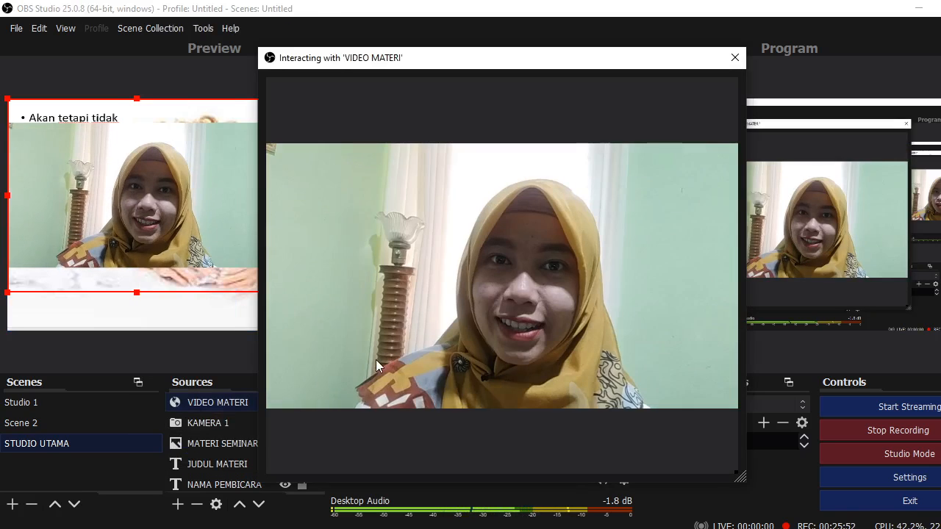
{"action": "left_click", "coordinate": [310, 391]}
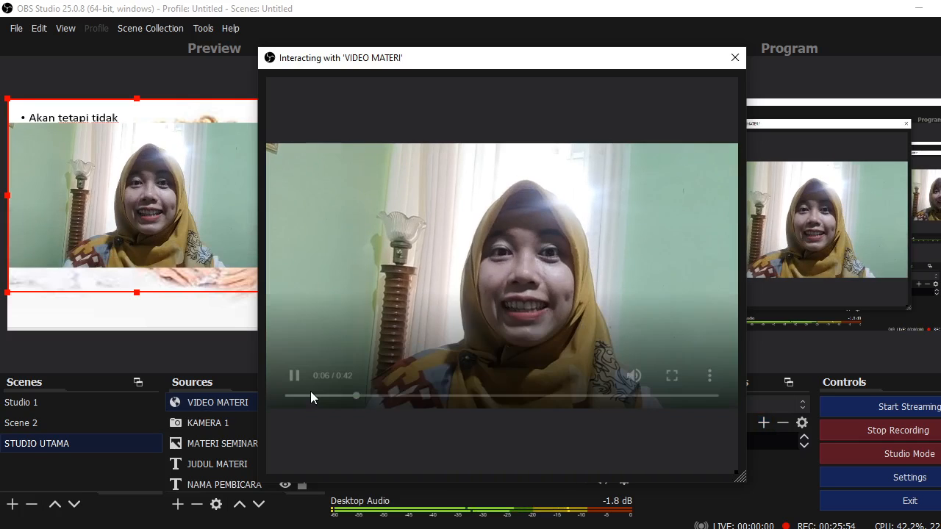
{"action": "left_click_drag", "start_coordinate": [364, 397], "coordinate": [258, 406]}
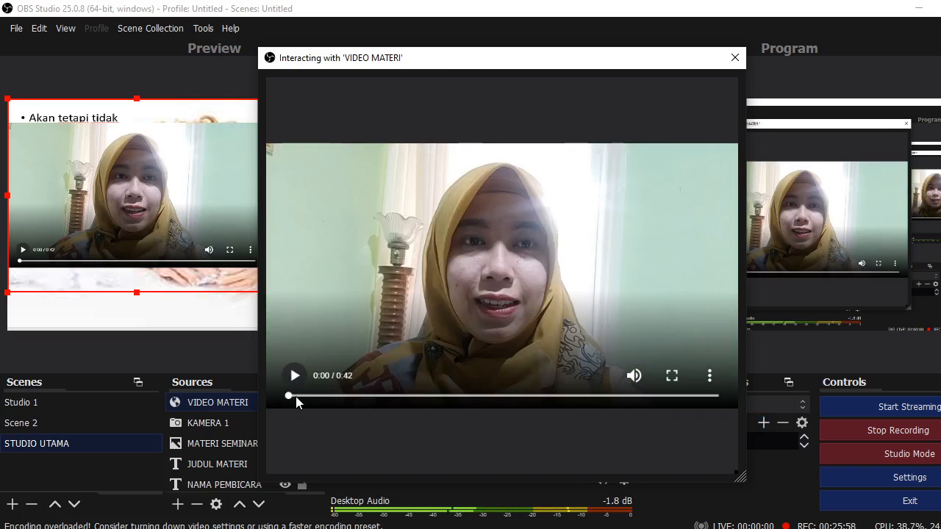
{"action": "left_click", "coordinate": [299, 396]}
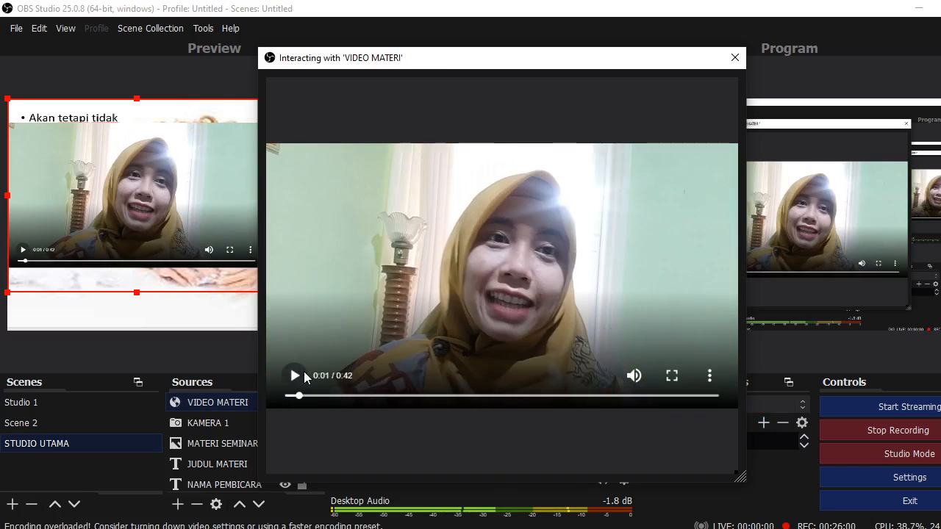
{"action": "left_click", "coordinate": [637, 378]}
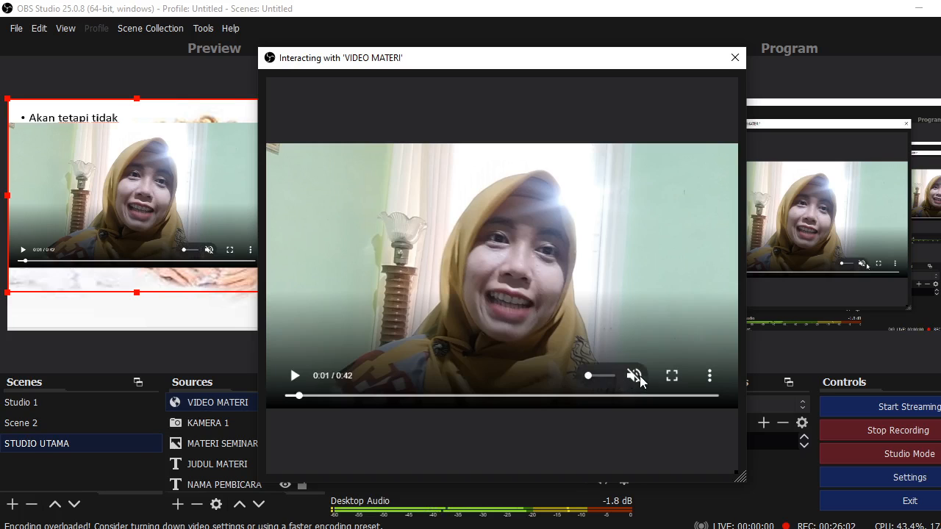
{"action": "left_click", "coordinate": [634, 377]}
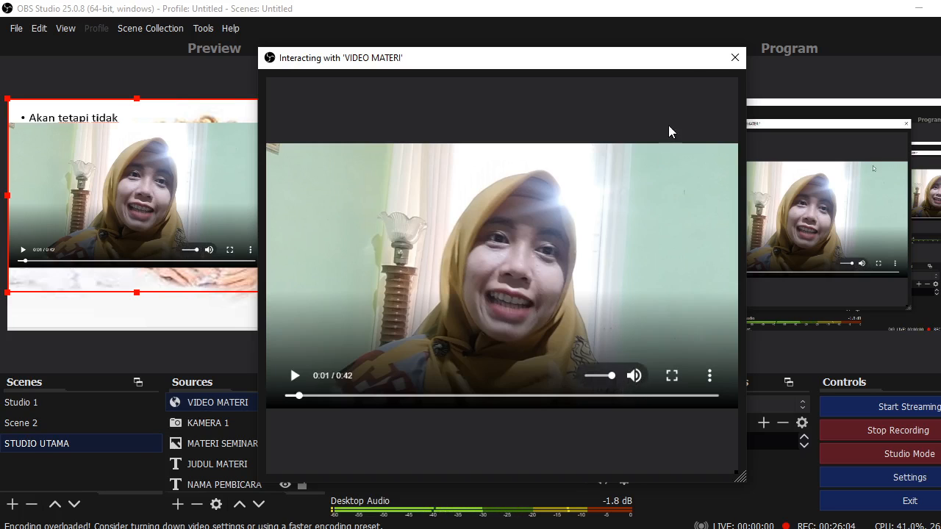
{"action": "left_click", "coordinate": [726, 49]}
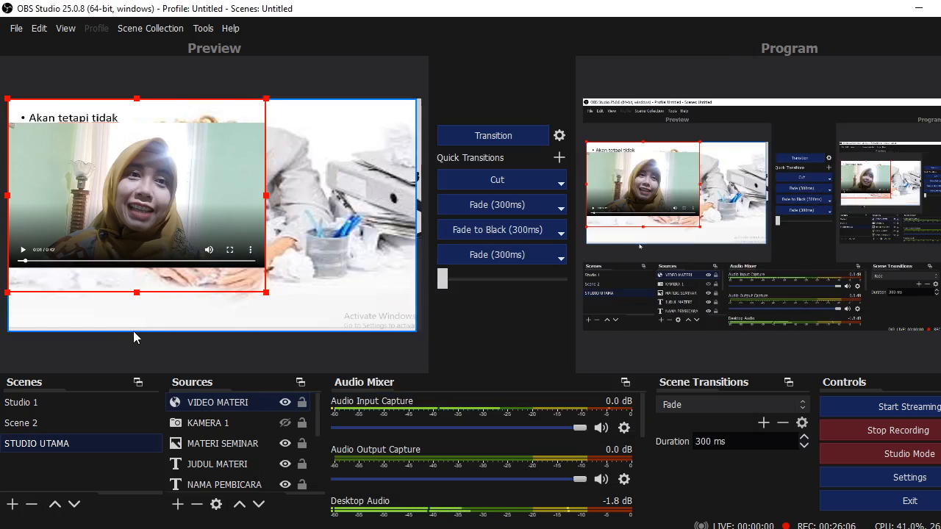
{"action": "left_click_drag", "start_coordinate": [265, 293], "coordinate": [327, 346]}
Stretch VIDEO MATERI to screen, then move and shrink it to cover the slide's left side
{"action": "right_click", "coordinate": [211, 239]}
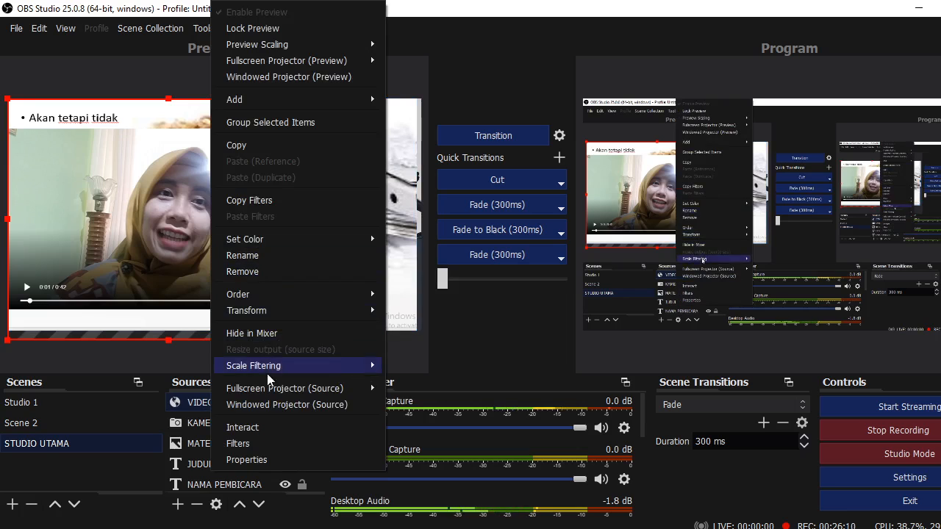
{"action": "left_click", "coordinate": [470, 330]}
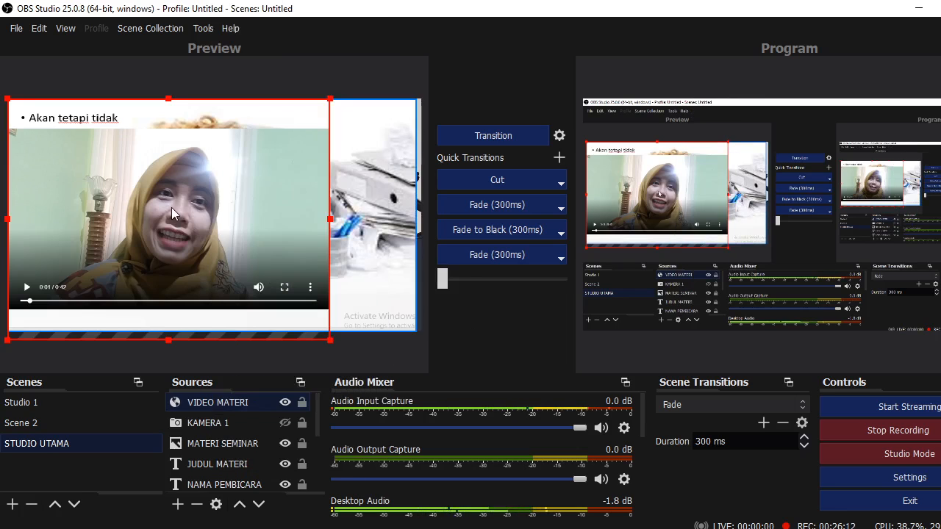
{"action": "right_click", "coordinate": [171, 210]}
{"action": "mouse_move", "coordinate": [266, 309]}
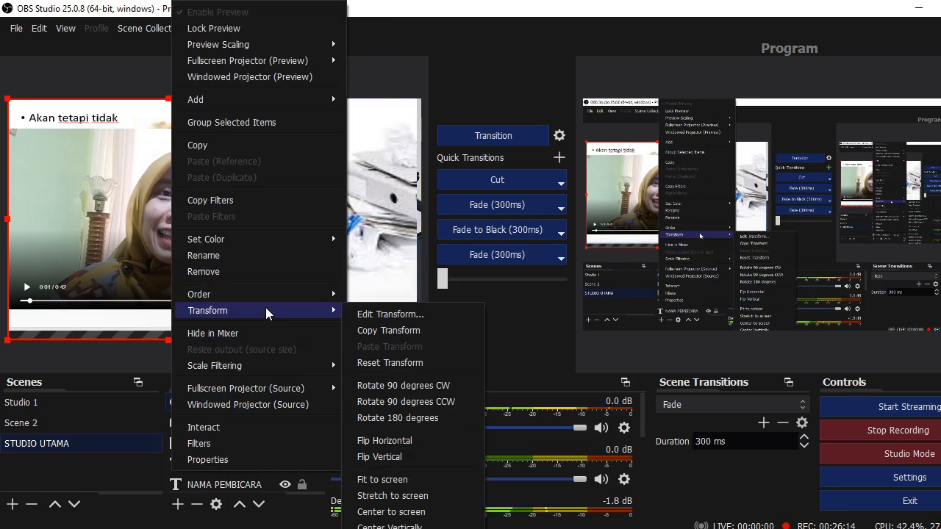
{"action": "left_click", "coordinate": [393, 496]}
{"action": "left_click_drag", "start_coordinate": [368, 324], "coordinate": [408, 193]}
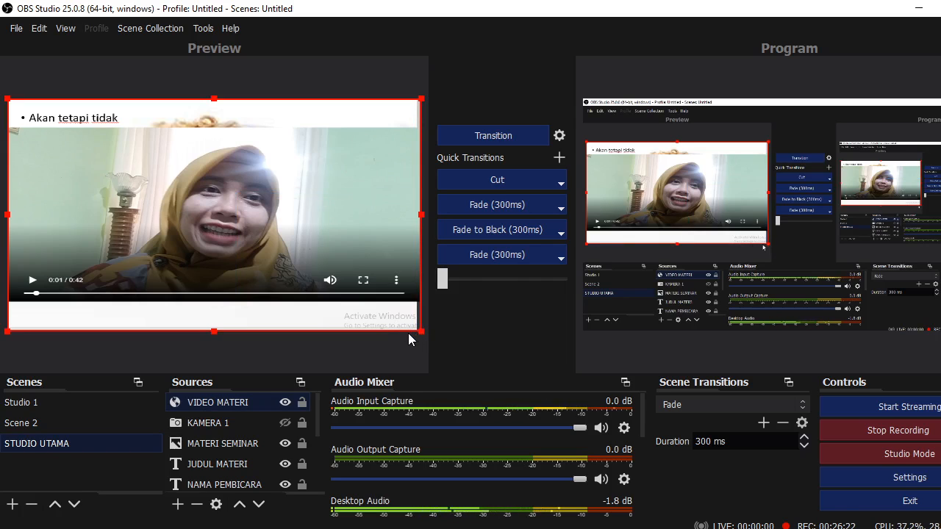
{"action": "left_click_drag", "start_coordinate": [420, 331], "coordinate": [357, 369]}
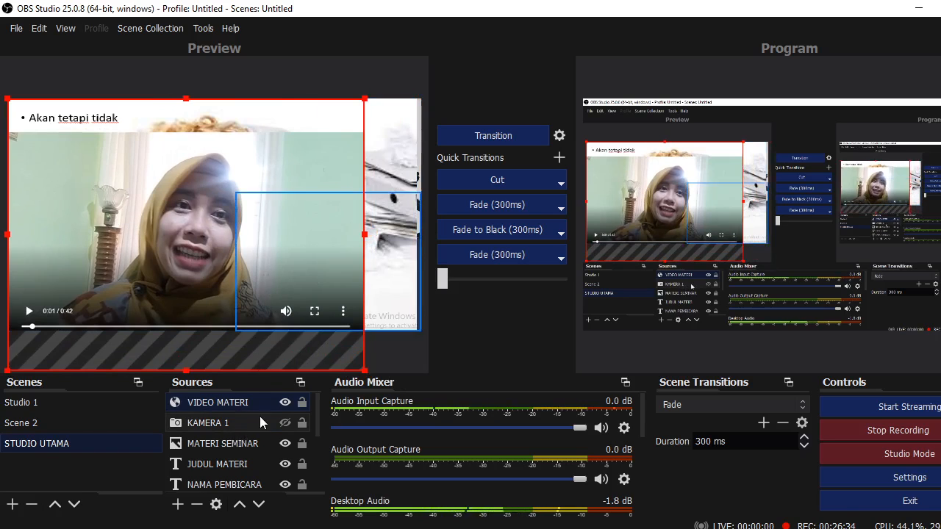
Hide the slide, place KAMERA 1 above VIDEO MATERI as a small top-right box, and go live
{"action": "left_click", "coordinate": [285, 443]}
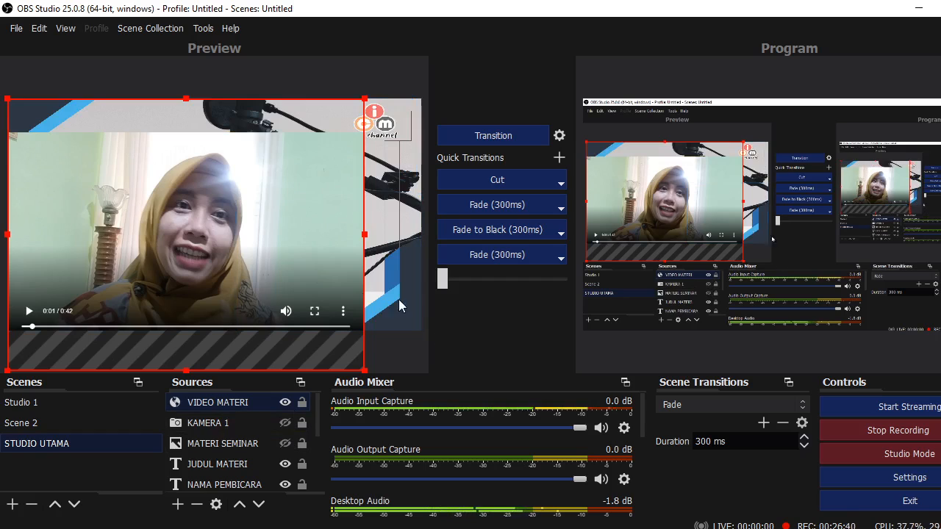
{"action": "left_click", "coordinate": [285, 424]}
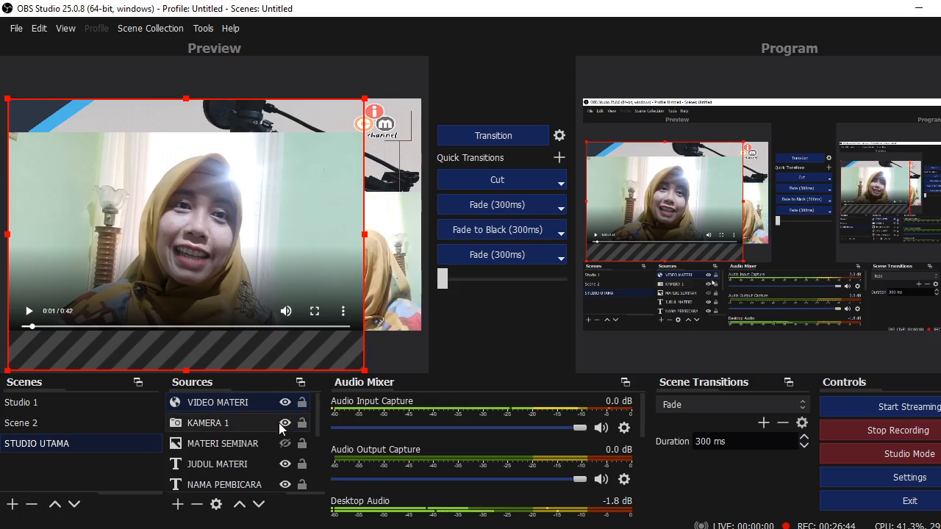
{"action": "left_click", "coordinate": [242, 423]}
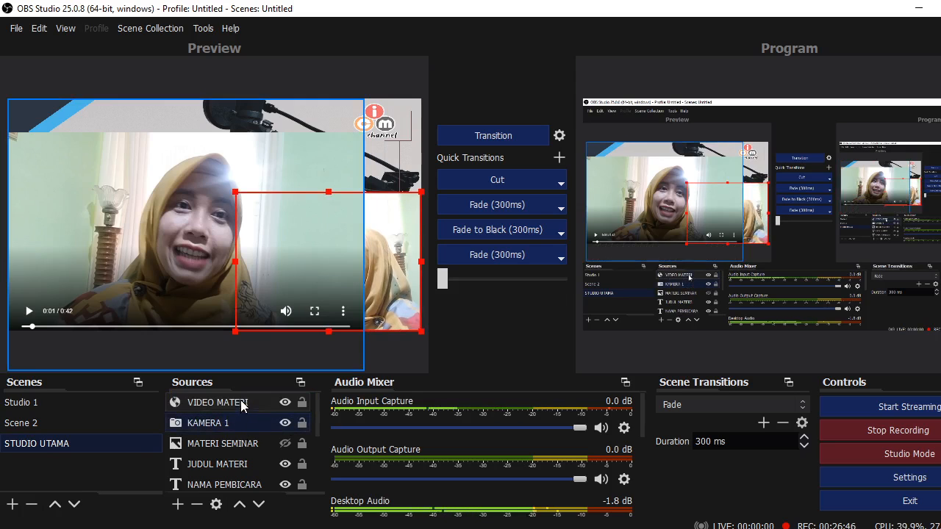
{"action": "left_click_drag", "start_coordinate": [242, 418], "coordinate": [244, 397]}
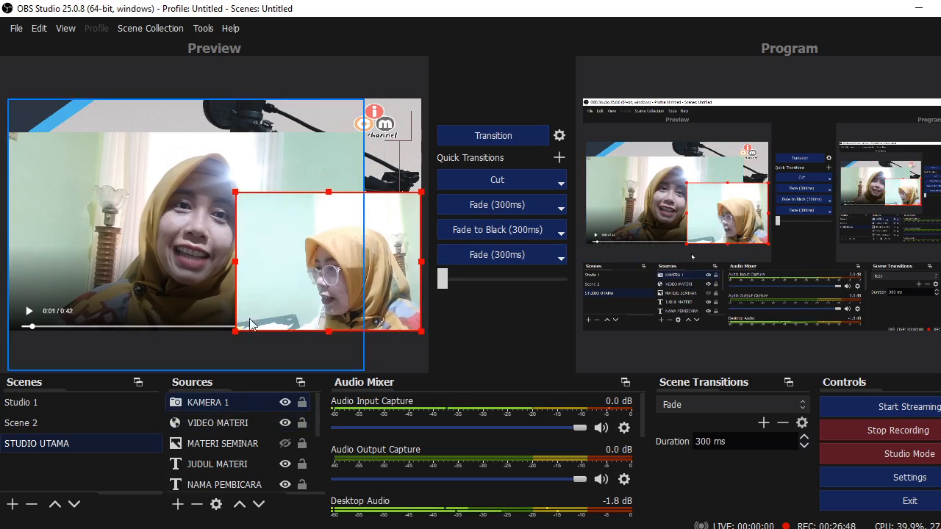
{"action": "left_click_drag", "start_coordinate": [238, 194], "coordinate": [351, 105]}
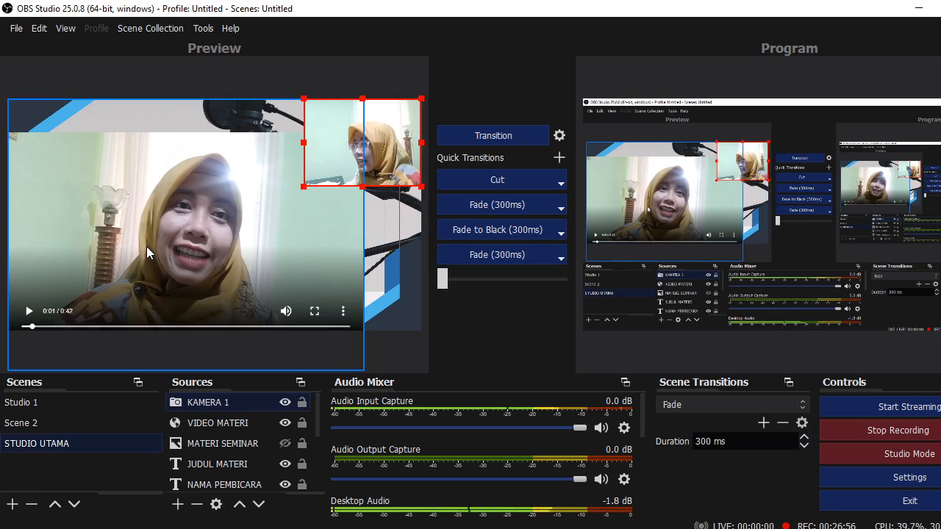
{"action": "left_click_drag", "start_coordinate": [444, 289], "coordinate": [471, 311]}
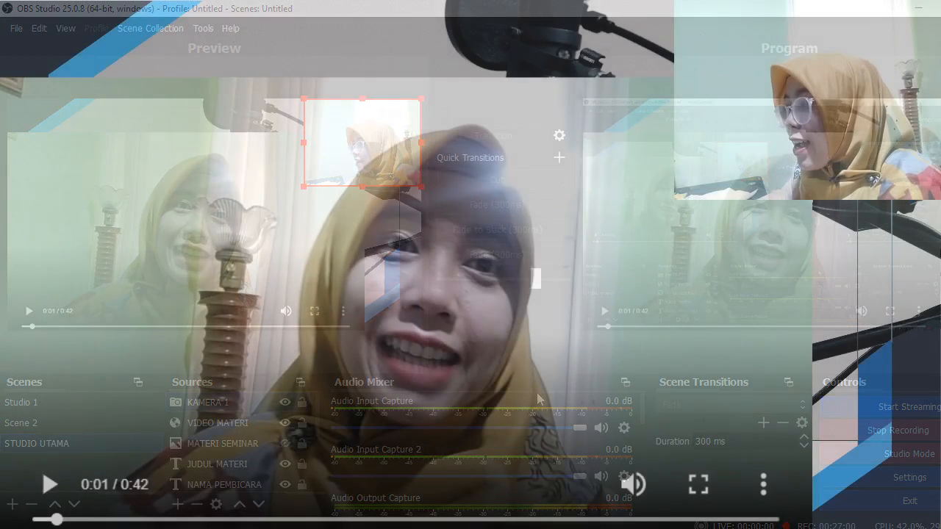
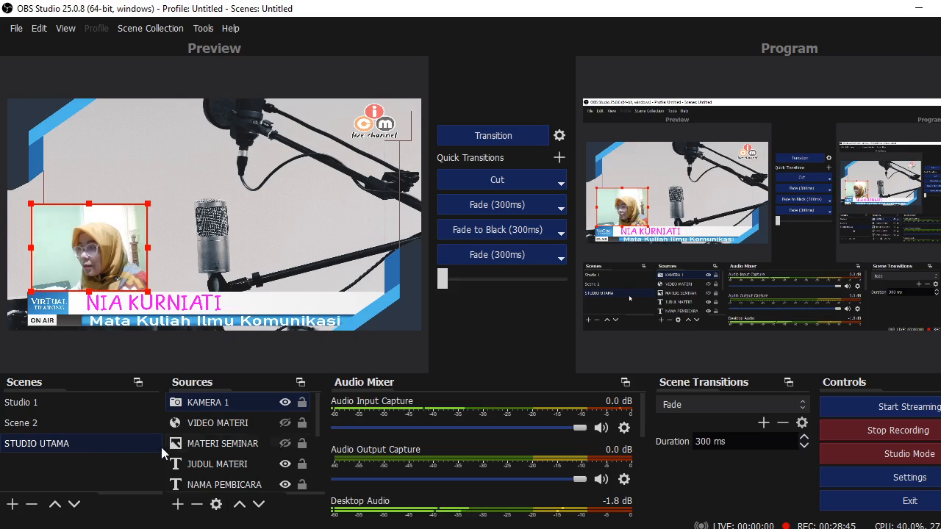
Hide the KAMERA 1 camera feed so it disappears from the STUDIO UTAMA preview
{"action": "left_click", "coordinate": [284, 402]}
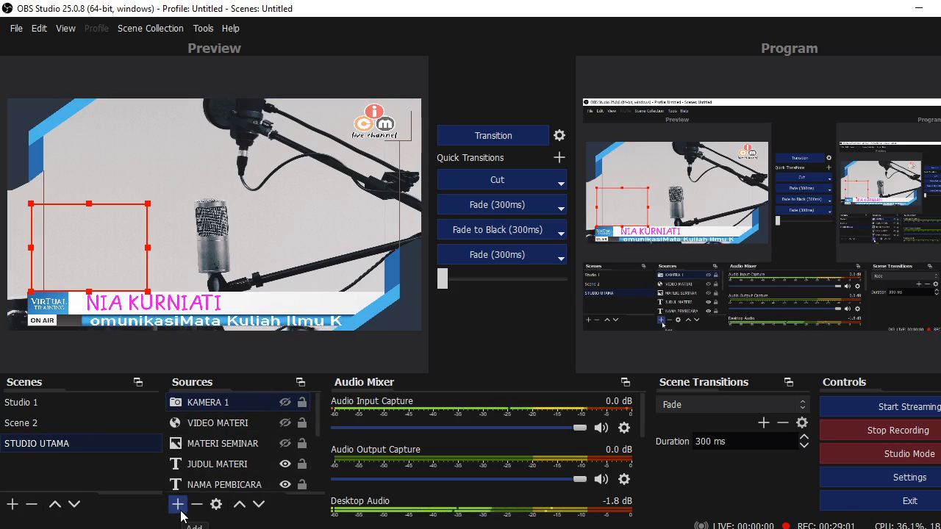
Add a new Browser source named MUSIK to the scene
{"action": "left_click", "coordinate": [178, 509]}
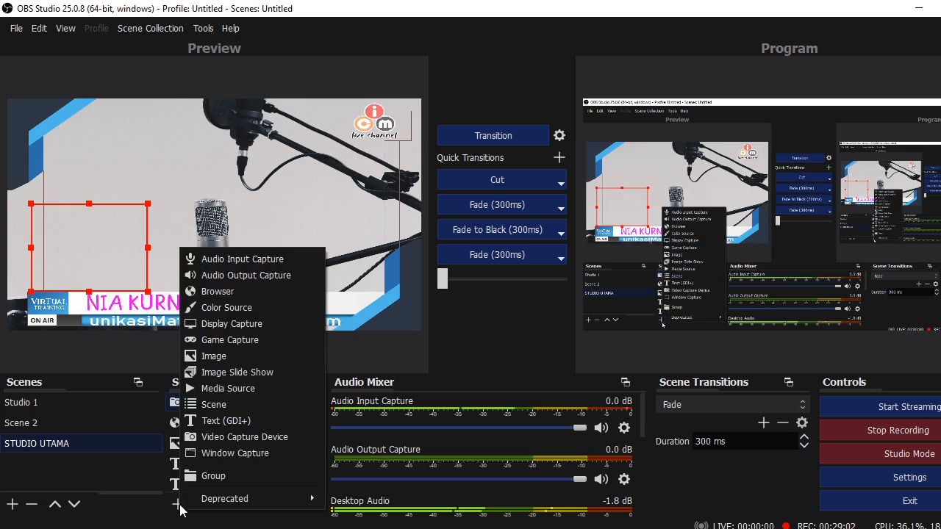
{"action": "left_click", "coordinate": [247, 294]}
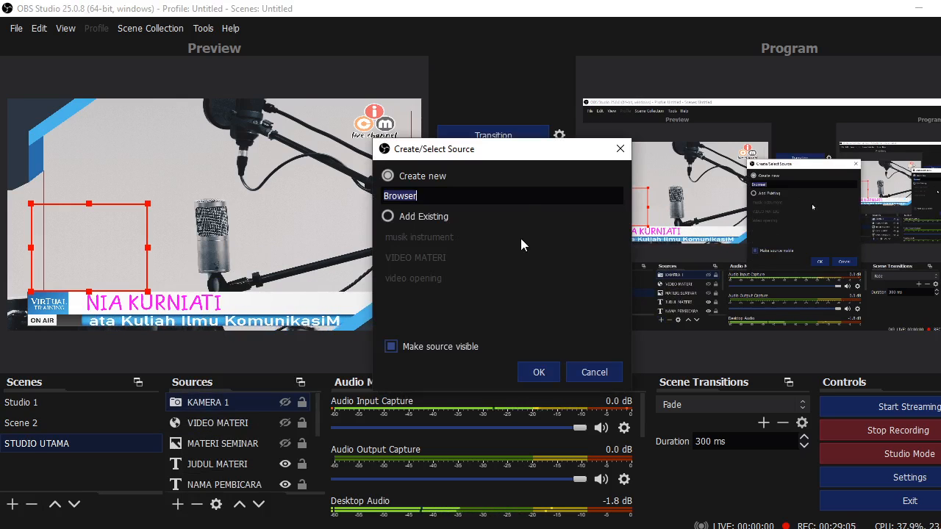
{"action": "type", "text": "M"}
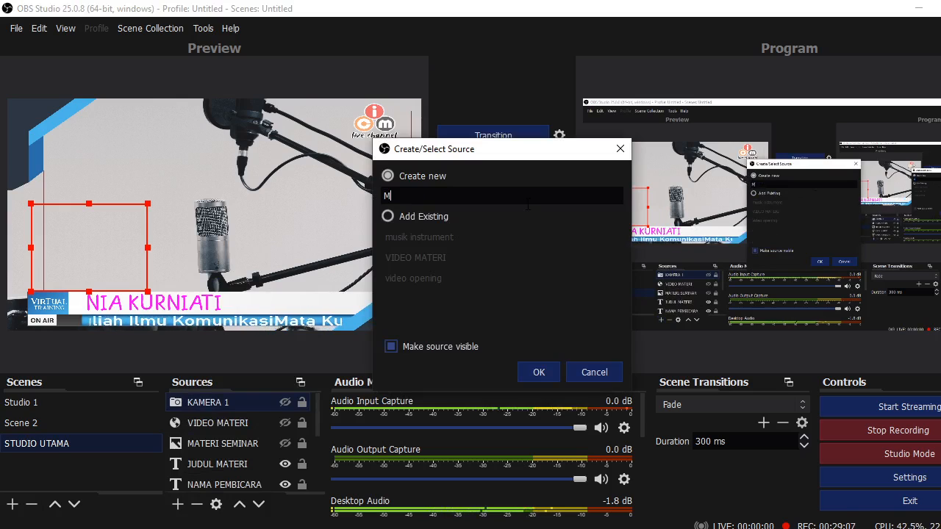
{"action": "type", "text": "USIK"}
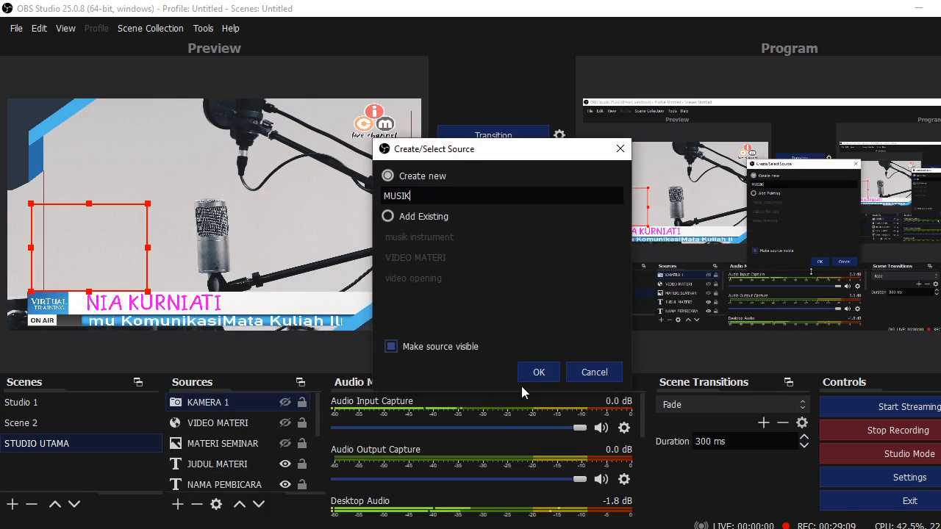
{"action": "left_click", "coordinate": [535, 373]}
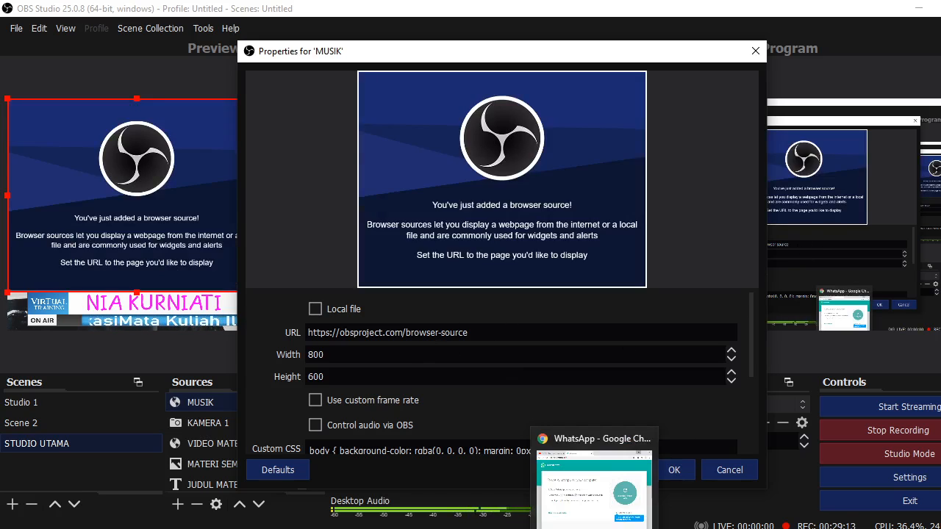
Set MUSIK's URL to the Cafe Jazz YouTube video address copied from Chrome
{"action": "left_click", "coordinate": [598, 485]}
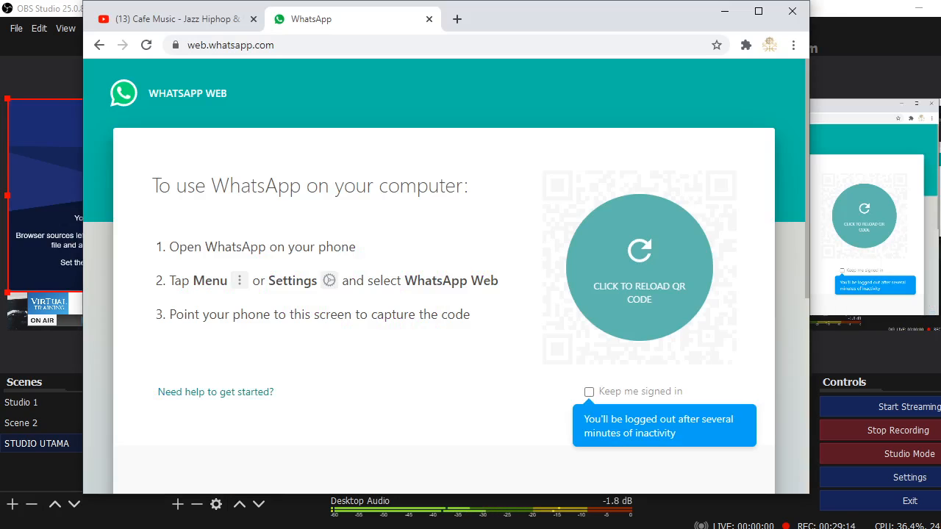
{"action": "left_click", "coordinate": [197, 26]}
{"action": "left_click", "coordinate": [374, 50]}
{"action": "key", "text": "ctrl+c"}
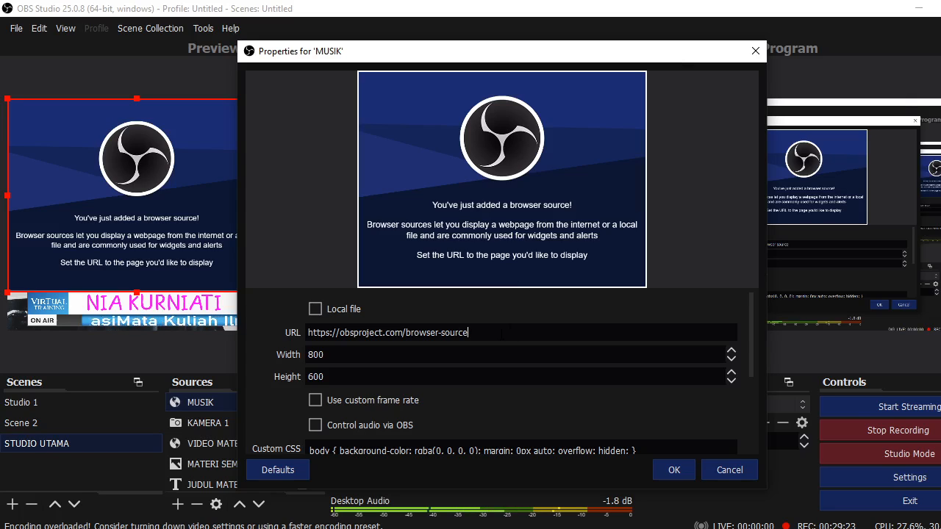
{"action": "key", "text": "ctrl+a"}
{"action": "key", "text": "BackSpace"}
{"action": "key", "text": "ctrl+v"}
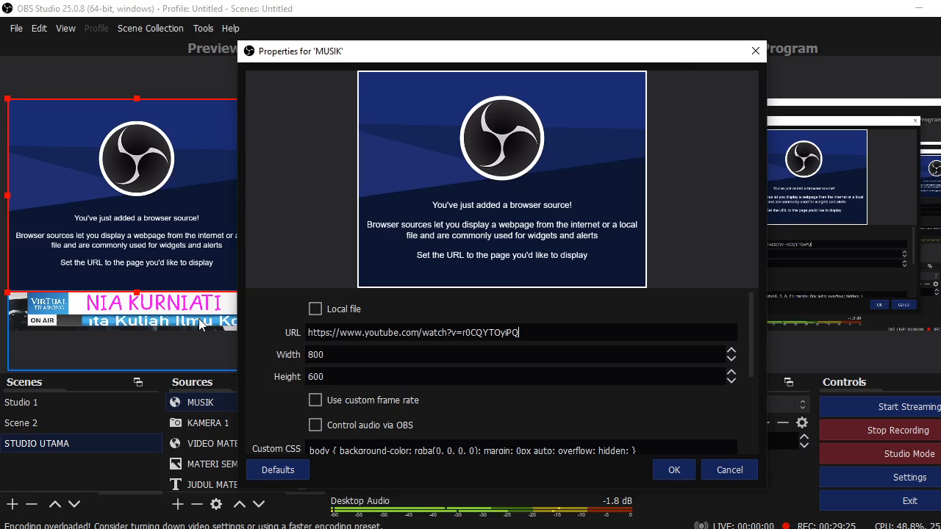
{"action": "left_click", "coordinate": [672, 472]}
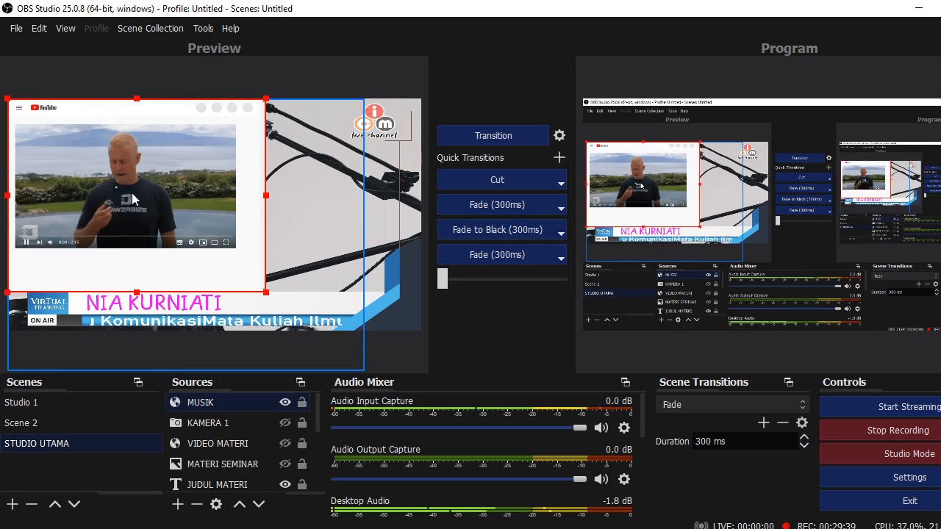
Open MUSIK's Interact window twice and close it without changes
{"action": "right_click", "coordinate": [132, 193]}
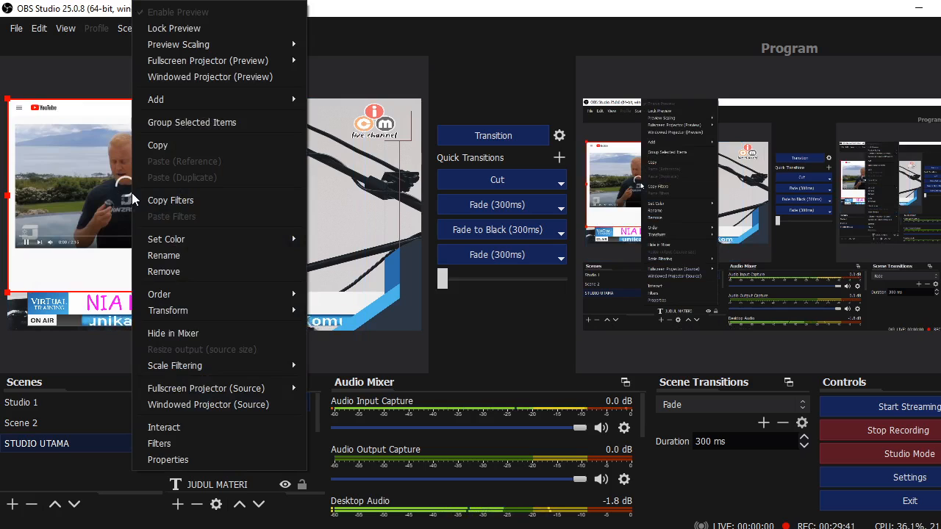
{"action": "left_click", "coordinate": [164, 427]}
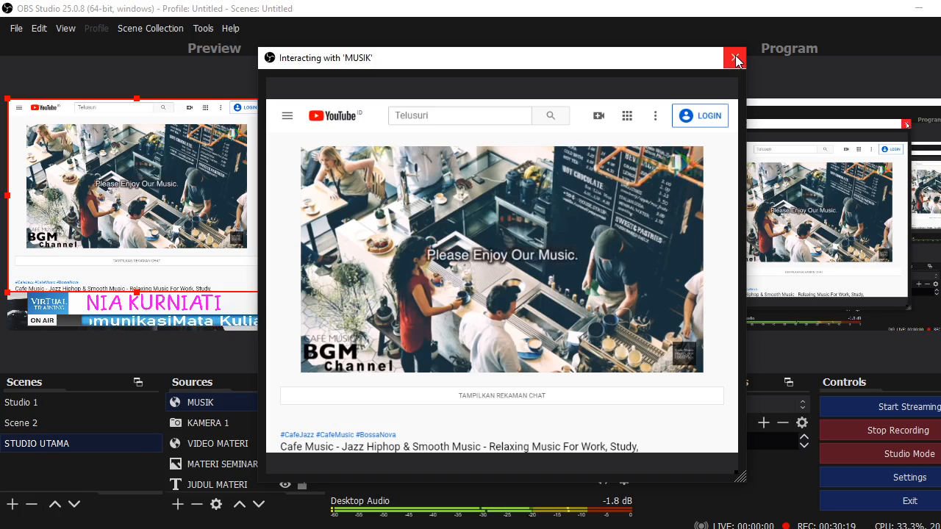
{"action": "left_click", "coordinate": [735, 58]}
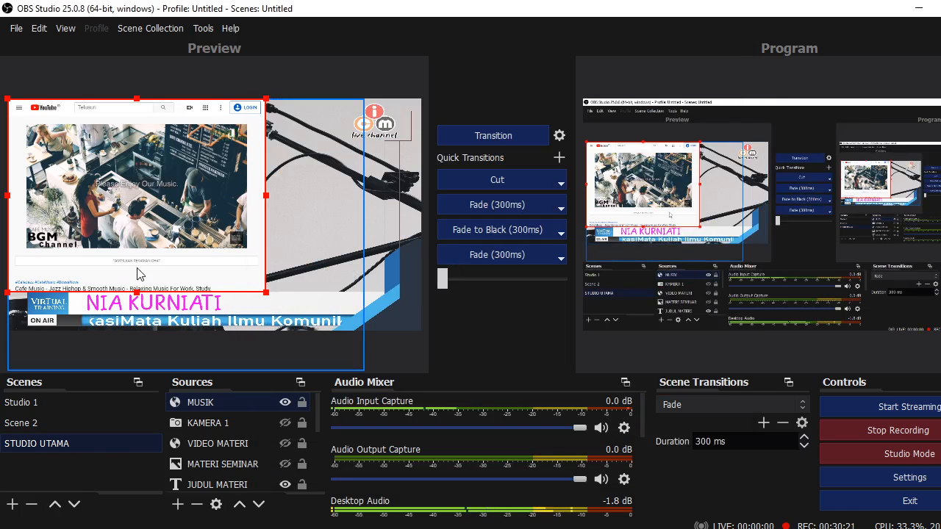
{"action": "right_click", "coordinate": [98, 195]}
{"action": "left_click", "coordinate": [147, 426]}
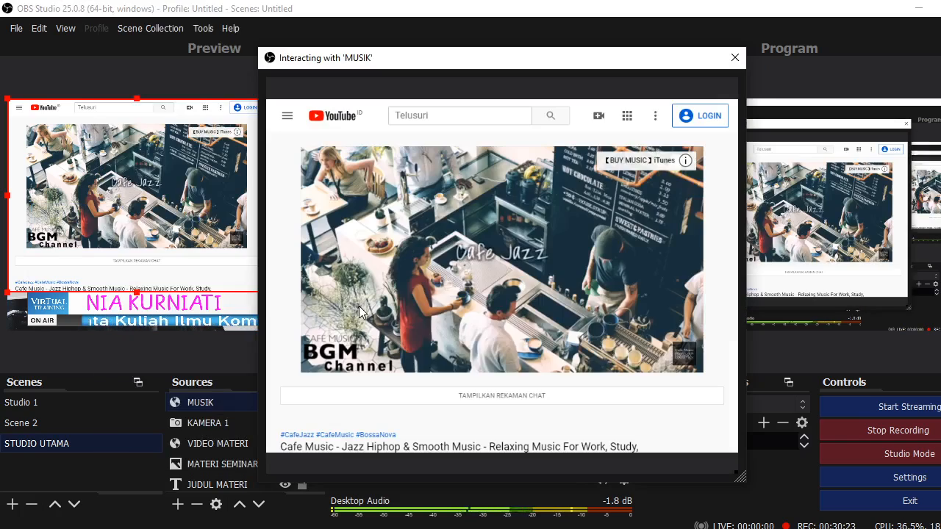
{"action": "left_click", "coordinate": [735, 58]}
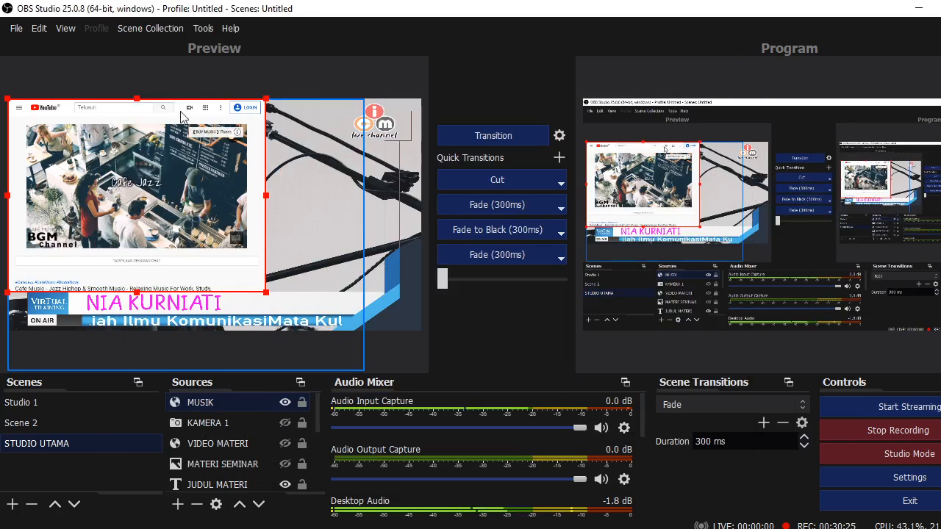
Start the Cafe Jazz video playing in MUSIK via Interact, then hide MUSIK
{"action": "right_click", "coordinate": [132, 194]}
{"action": "left_click", "coordinate": [154, 426]}
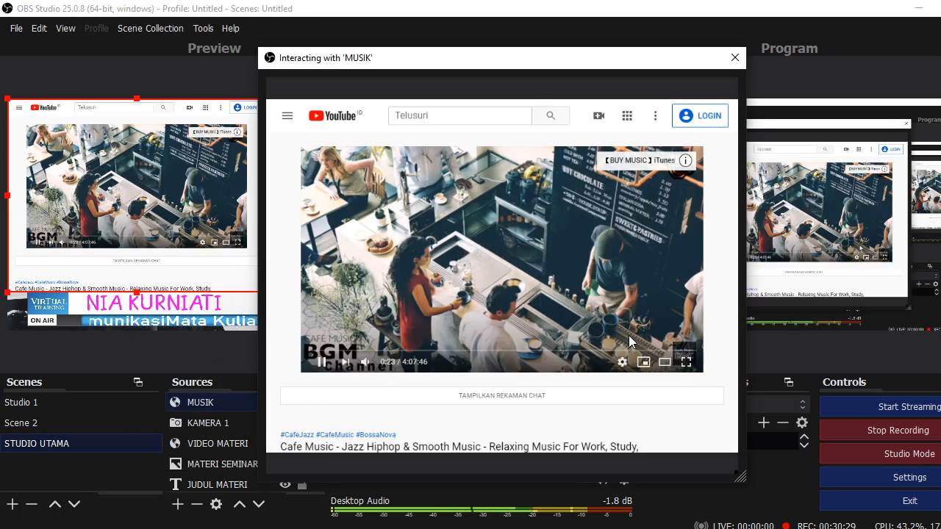
{"action": "left_click", "coordinate": [397, 346]}
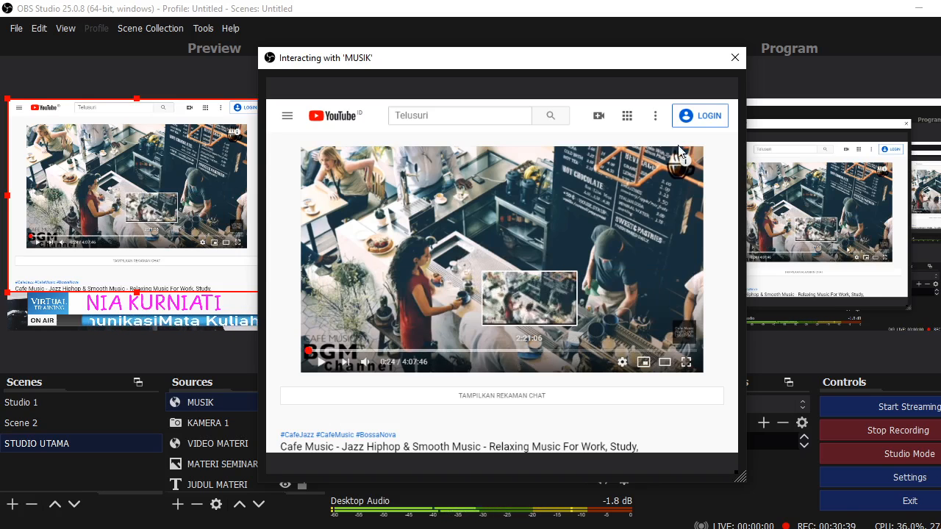
{"action": "left_click", "coordinate": [734, 57]}
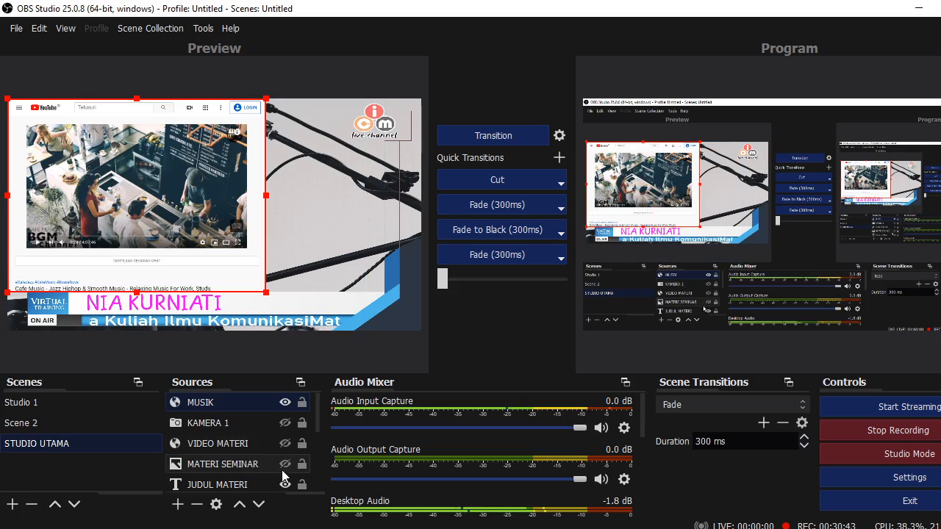
{"action": "left_click", "coordinate": [284, 402]}
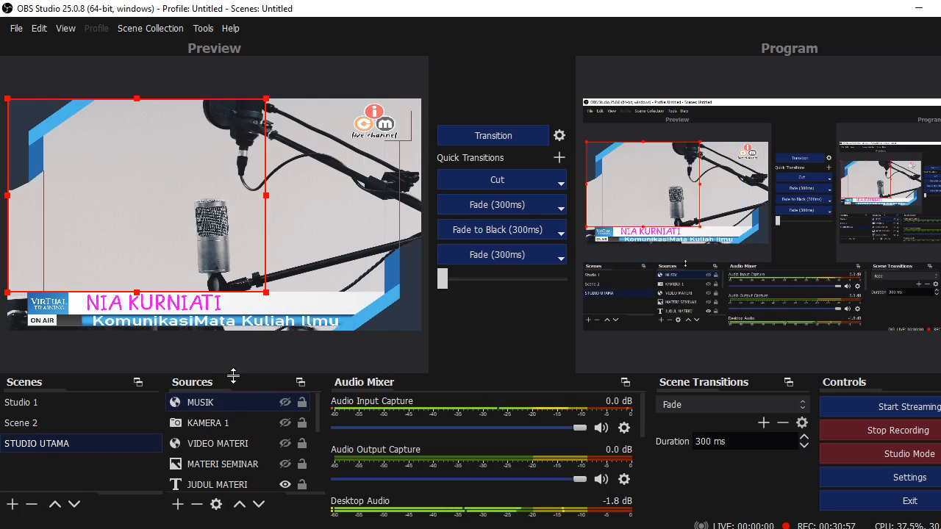
Check the OBS Tools menu, then begin typing 'viRTUS' in a new Chrome tab
{"action": "left_click", "coordinate": [197, 29]}
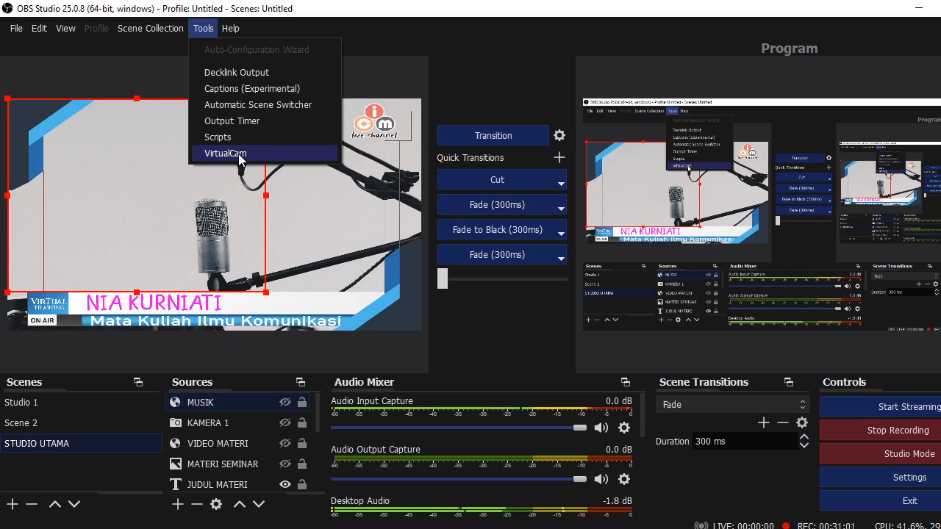
{"action": "left_click", "coordinate": [920, 13]}
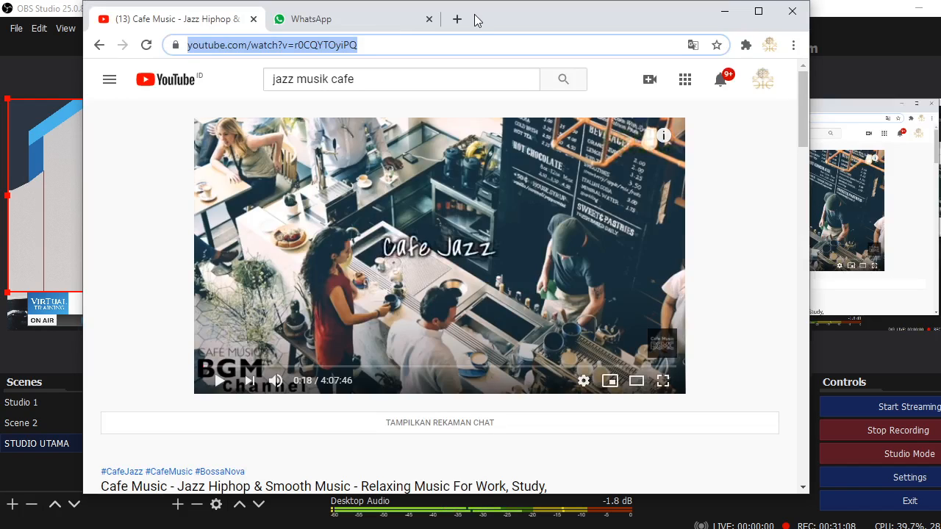
{"action": "left_click", "coordinate": [456, 20]}
{"action": "type", "text": "vi"}
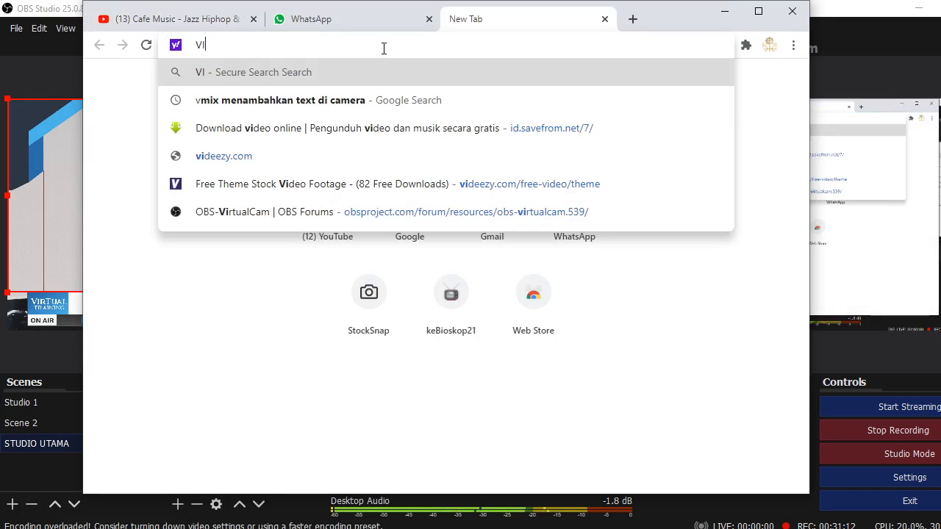
{"action": "type", "text": "RTUS"}
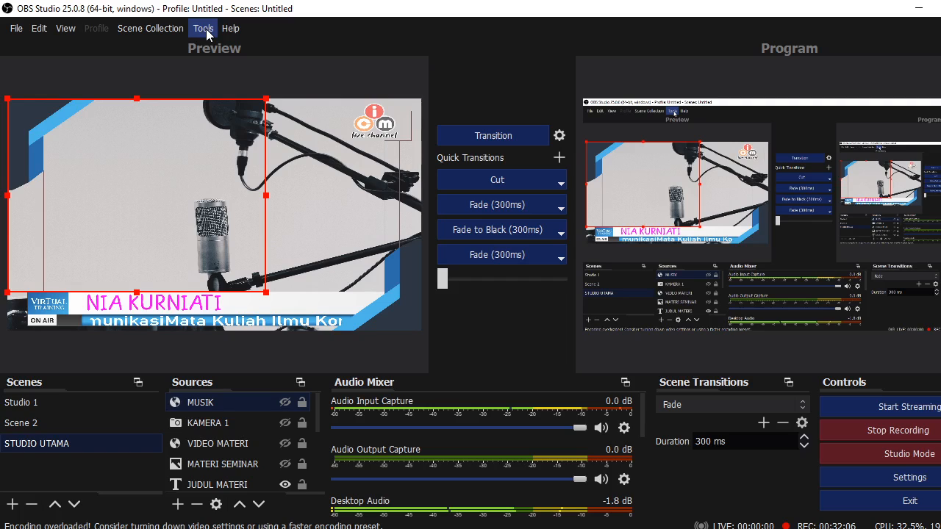
Start OBS VirtualCam from the Tools menu, then launch Zoom from the desktop
{"action": "left_click", "coordinate": [204, 28]}
{"action": "left_click", "coordinate": [228, 109]}
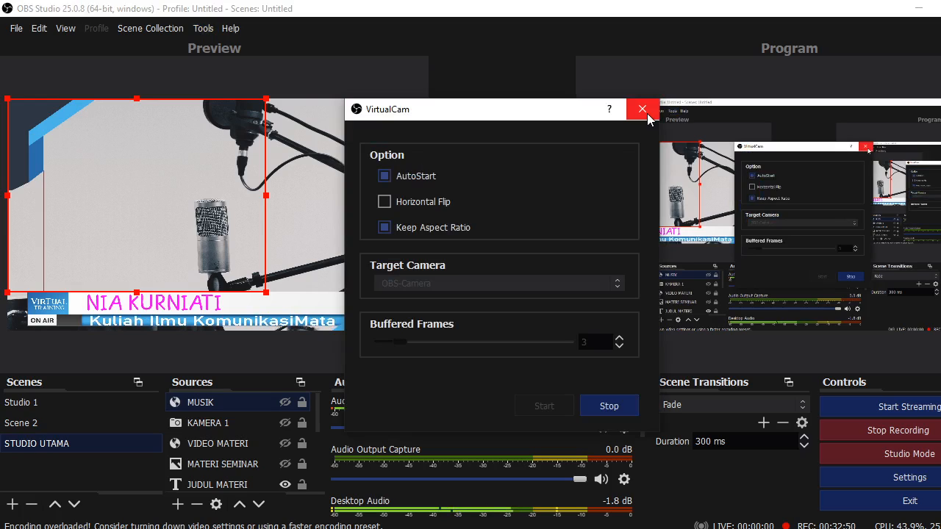
{"action": "left_click", "coordinate": [643, 109]}
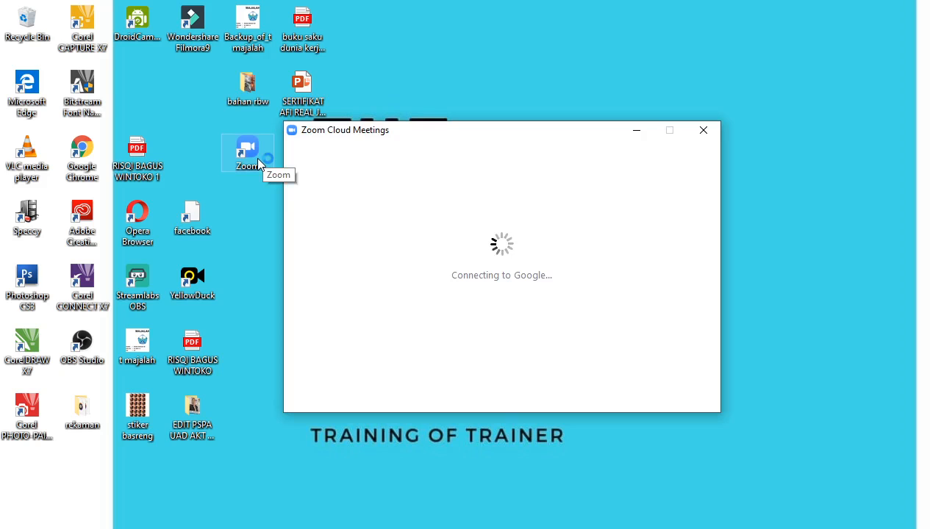
{"action": "double_click", "coordinate": [254, 168]}
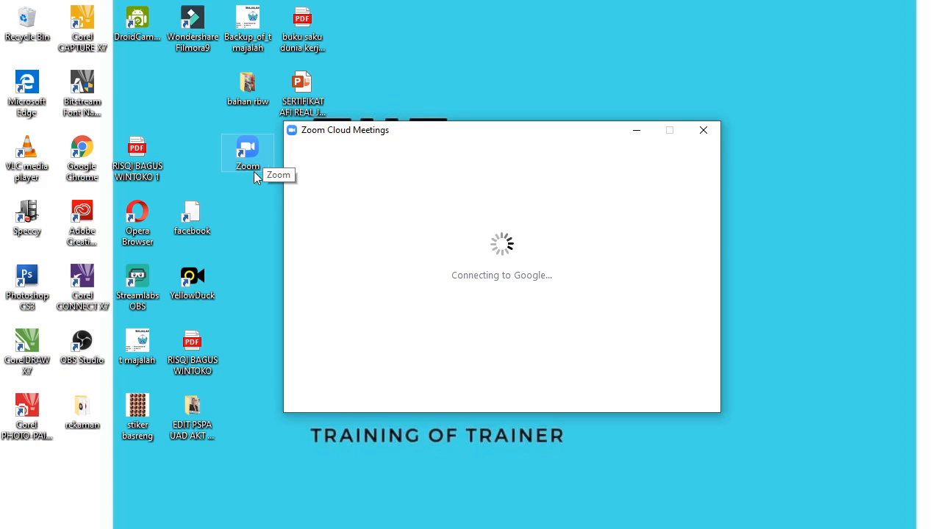